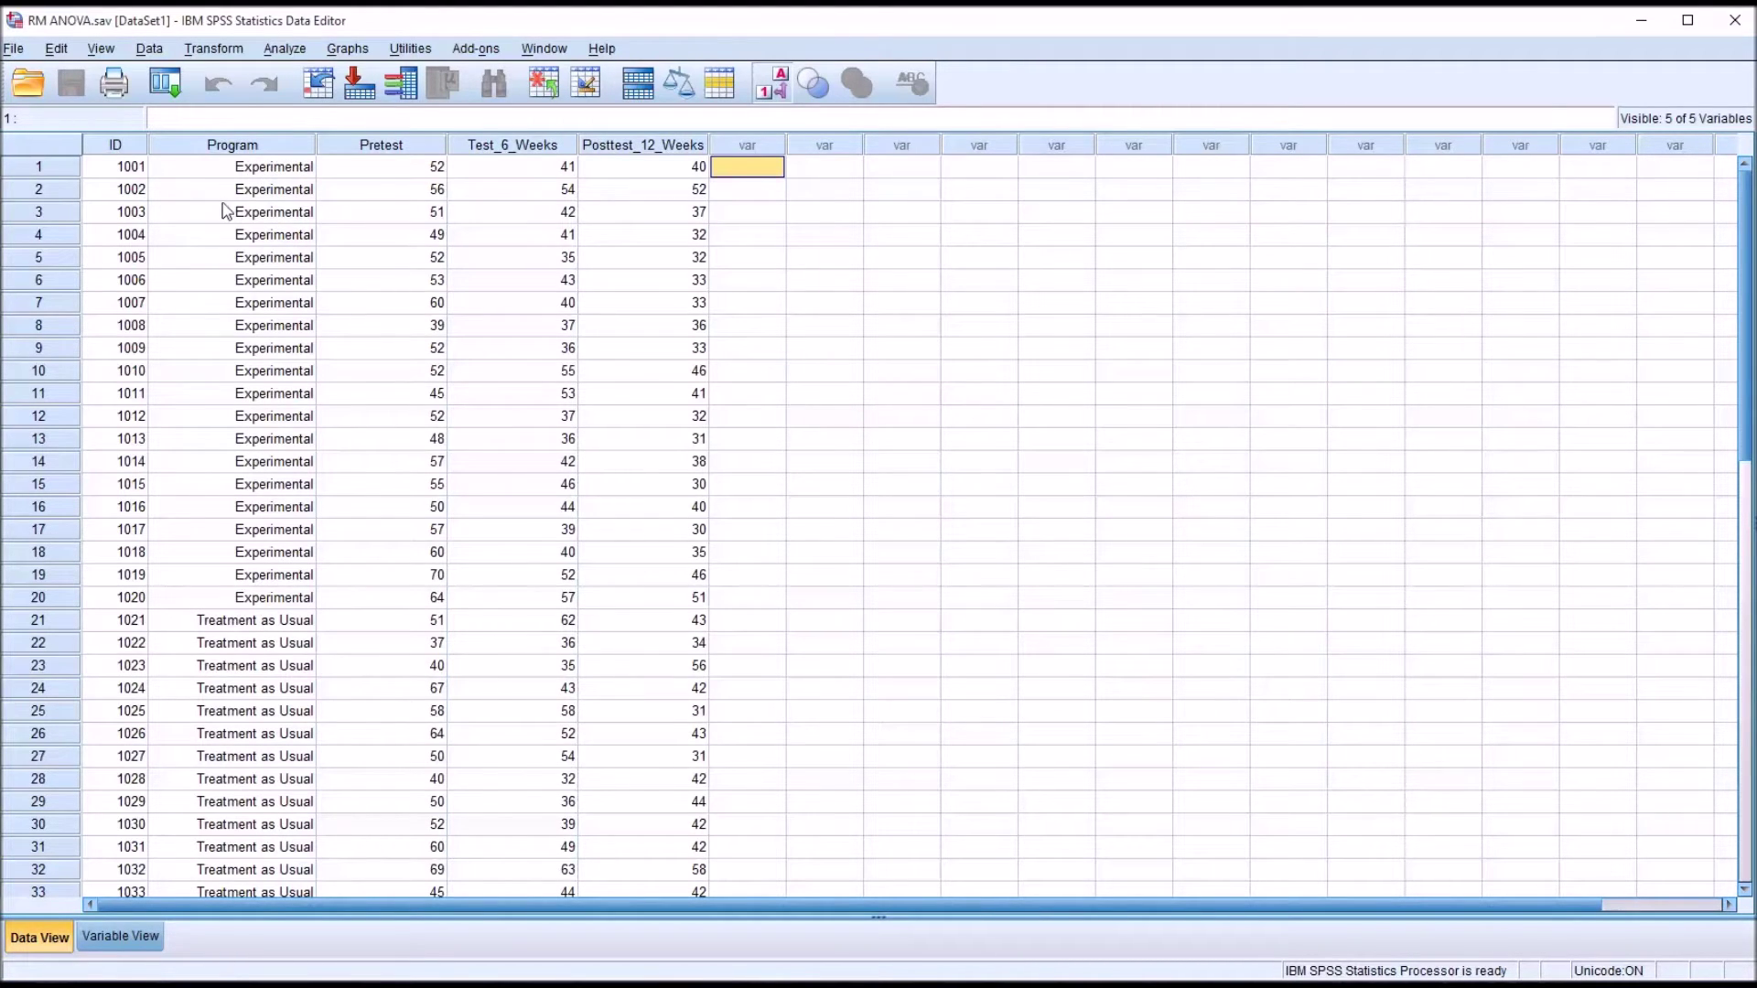
# Inspect the ID, Program, Pretest, Test_6_Weeks and Posttest_12_Weeks columns in the data grid
pyautogui.click(126, 149)
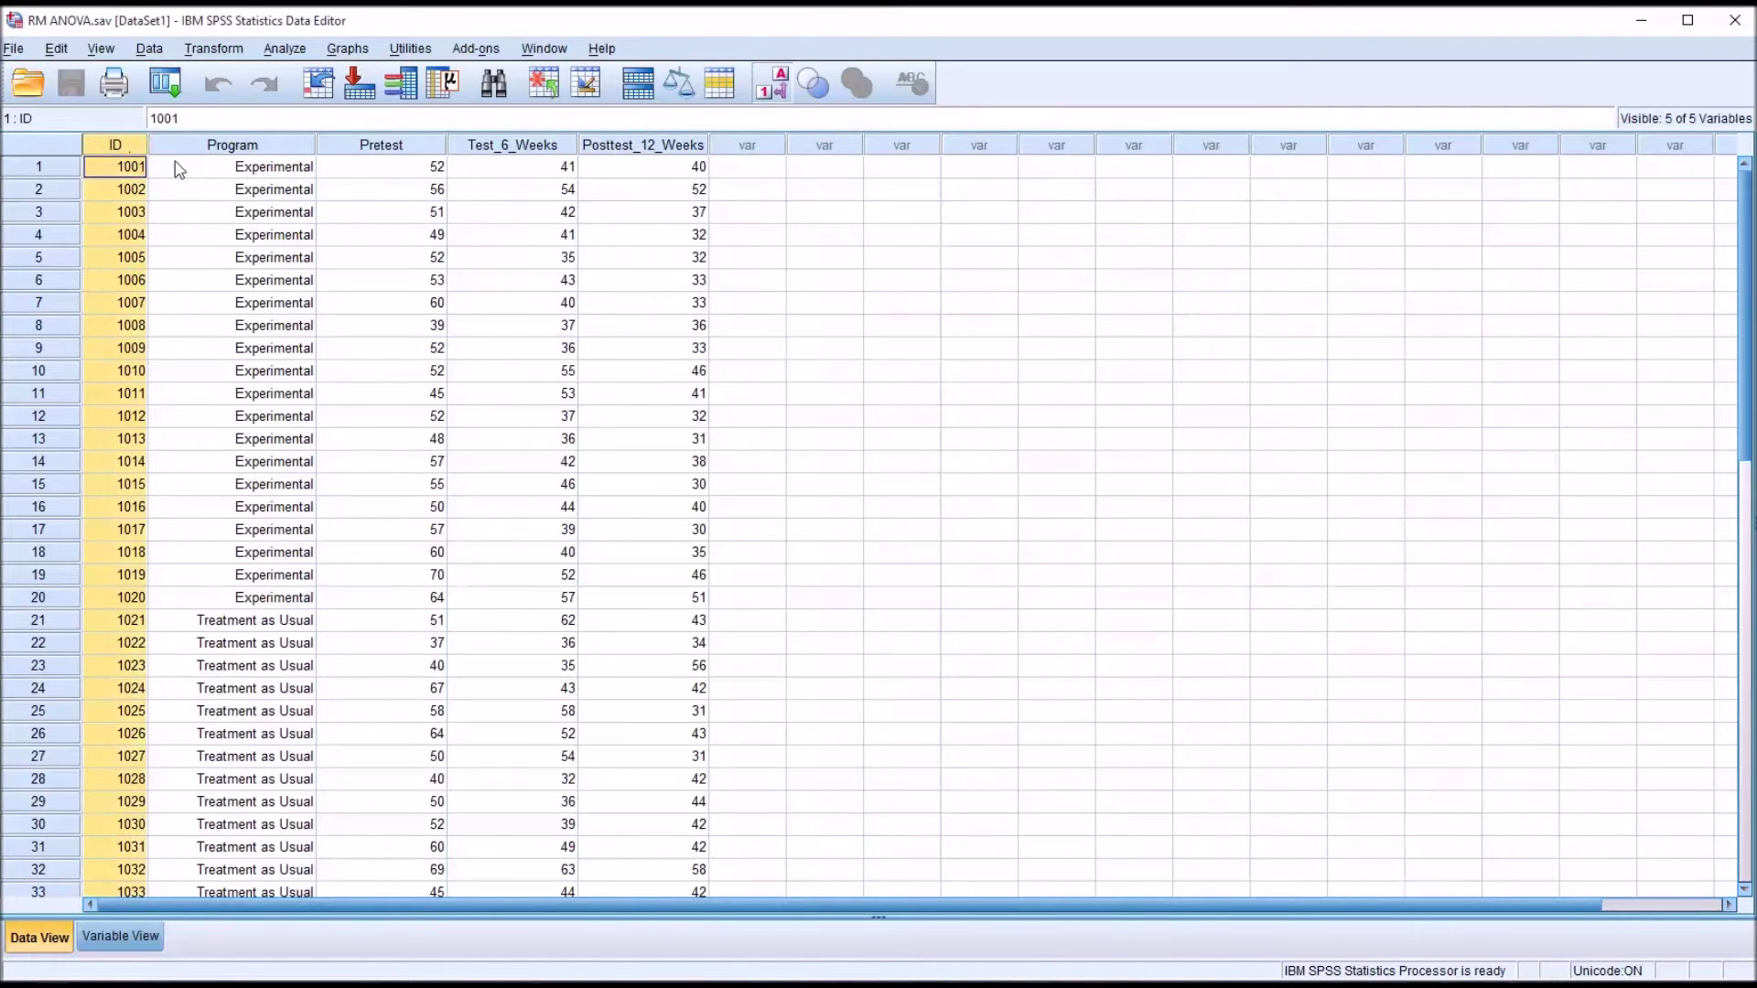
pyautogui.click(209, 146)
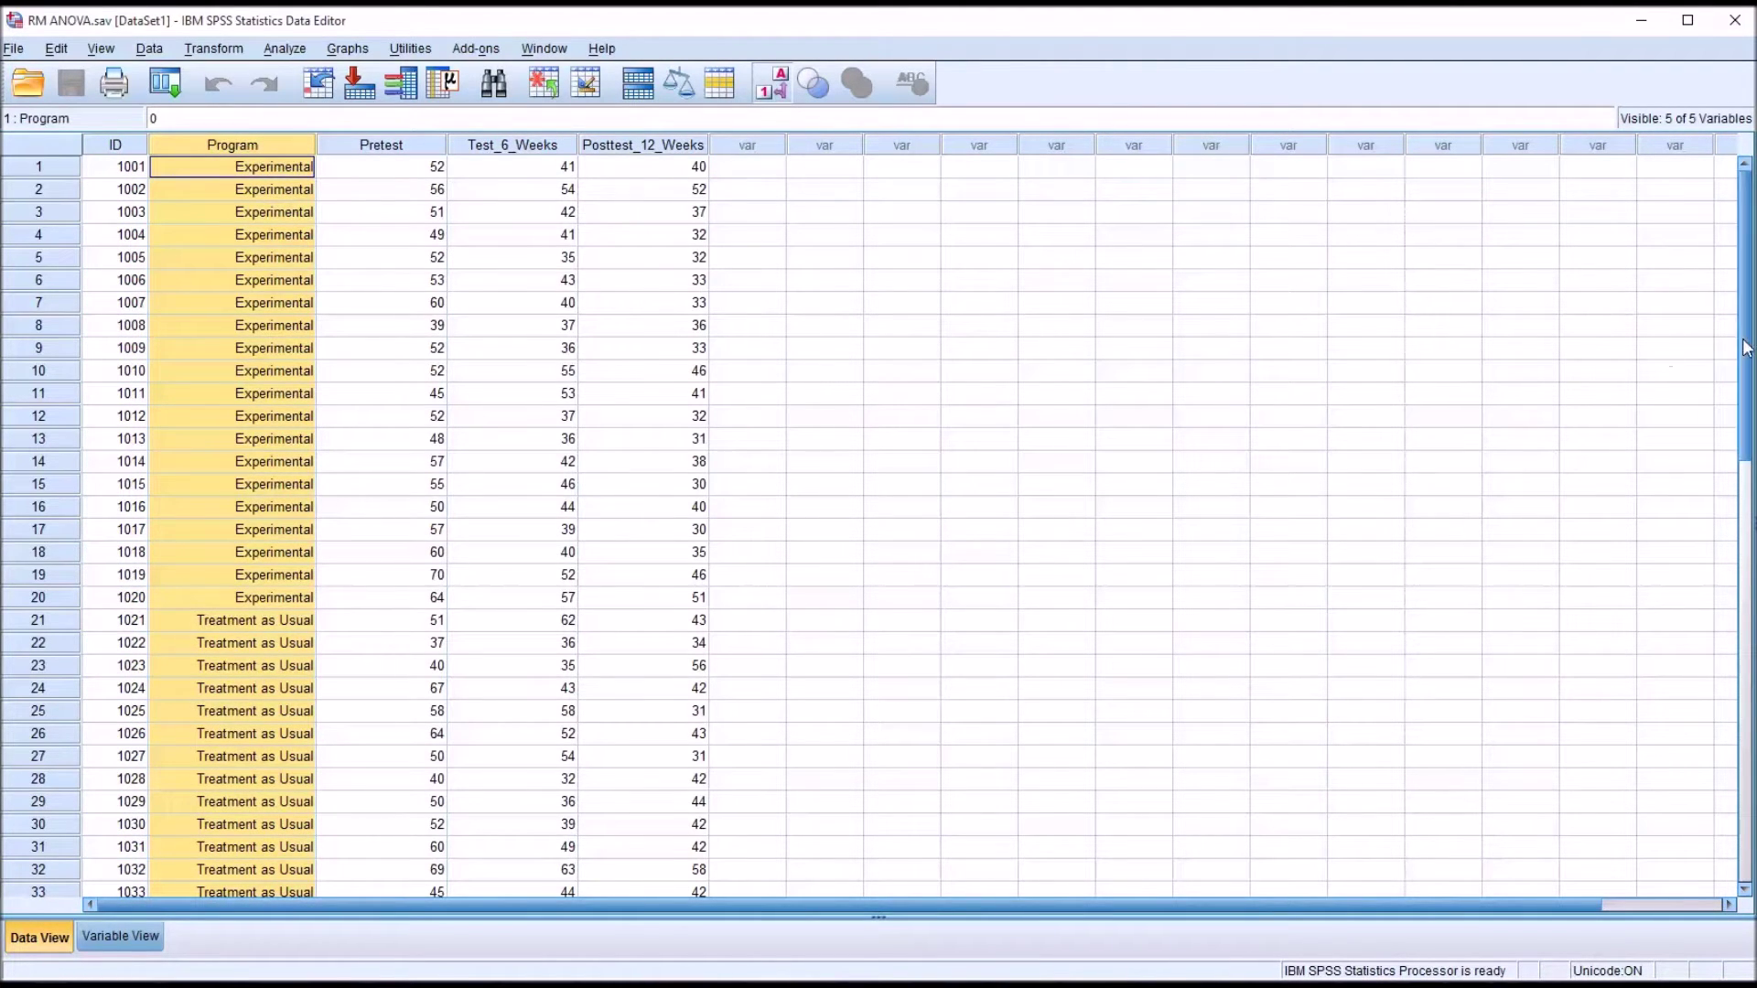
pyautogui.scroll(-6, 1745, 348)
pyautogui.scroll(4, 1730, 355)
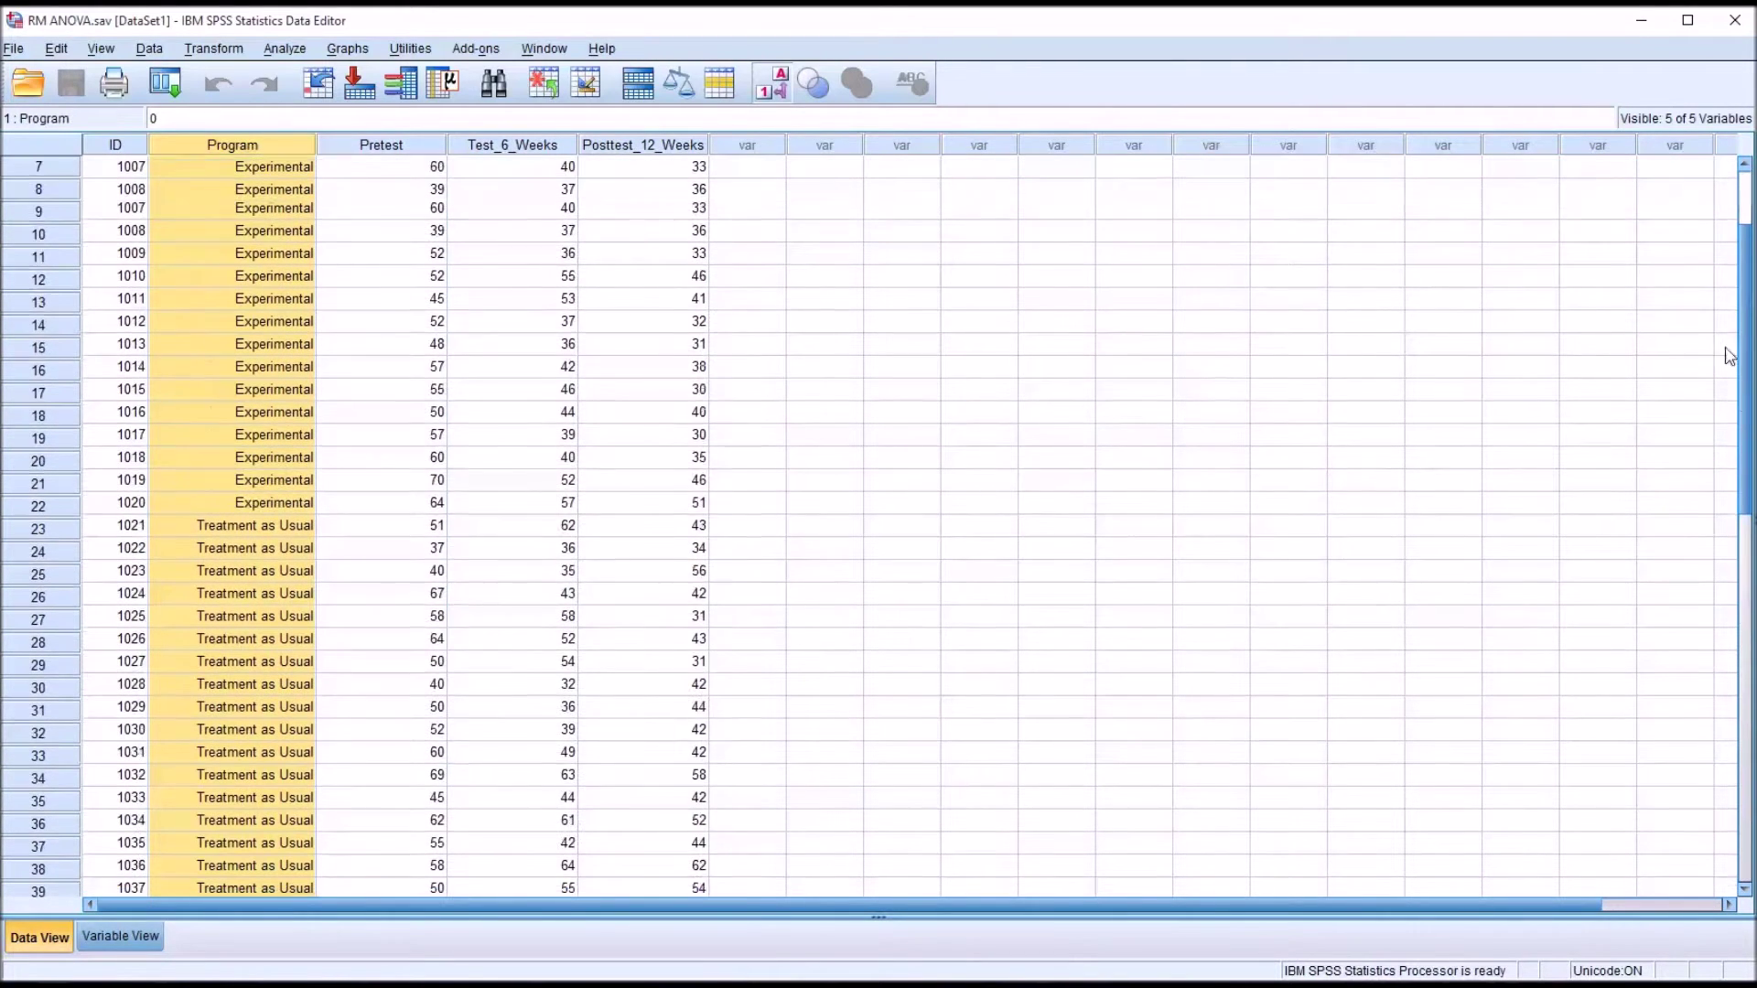
pyautogui.scroll(2, 1729, 355)
pyautogui.click(400, 148)
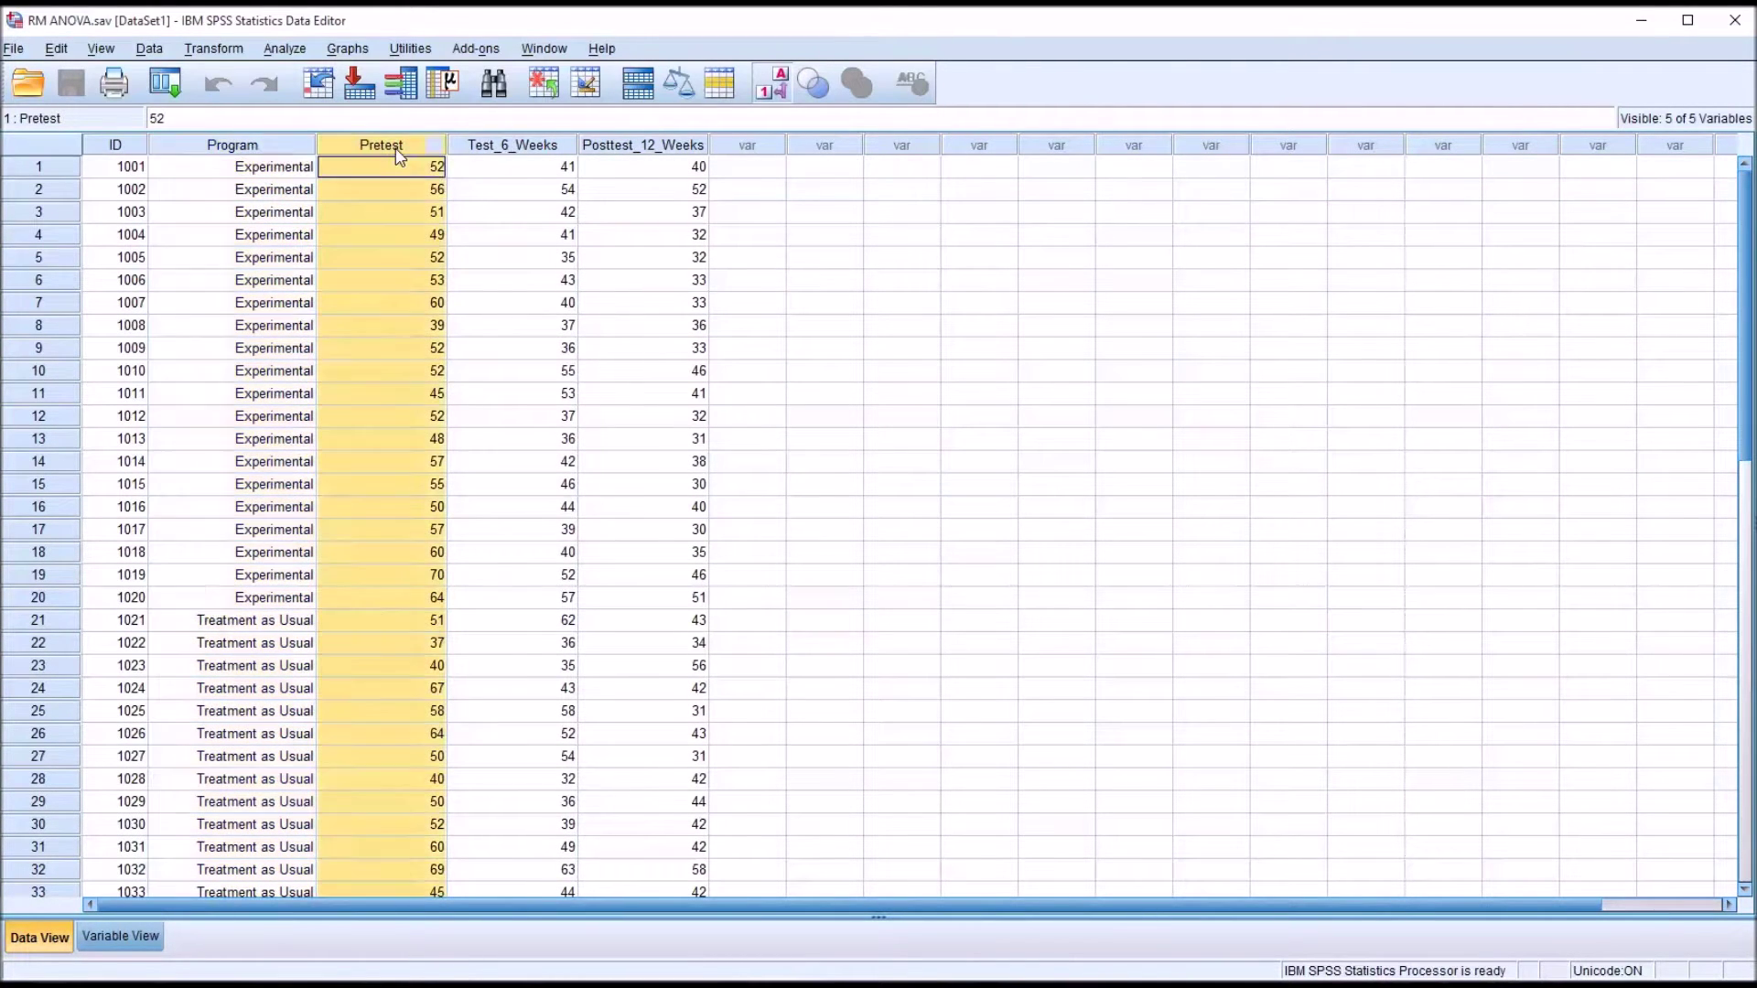
pyautogui.click(494, 146)
pyautogui.click(610, 147)
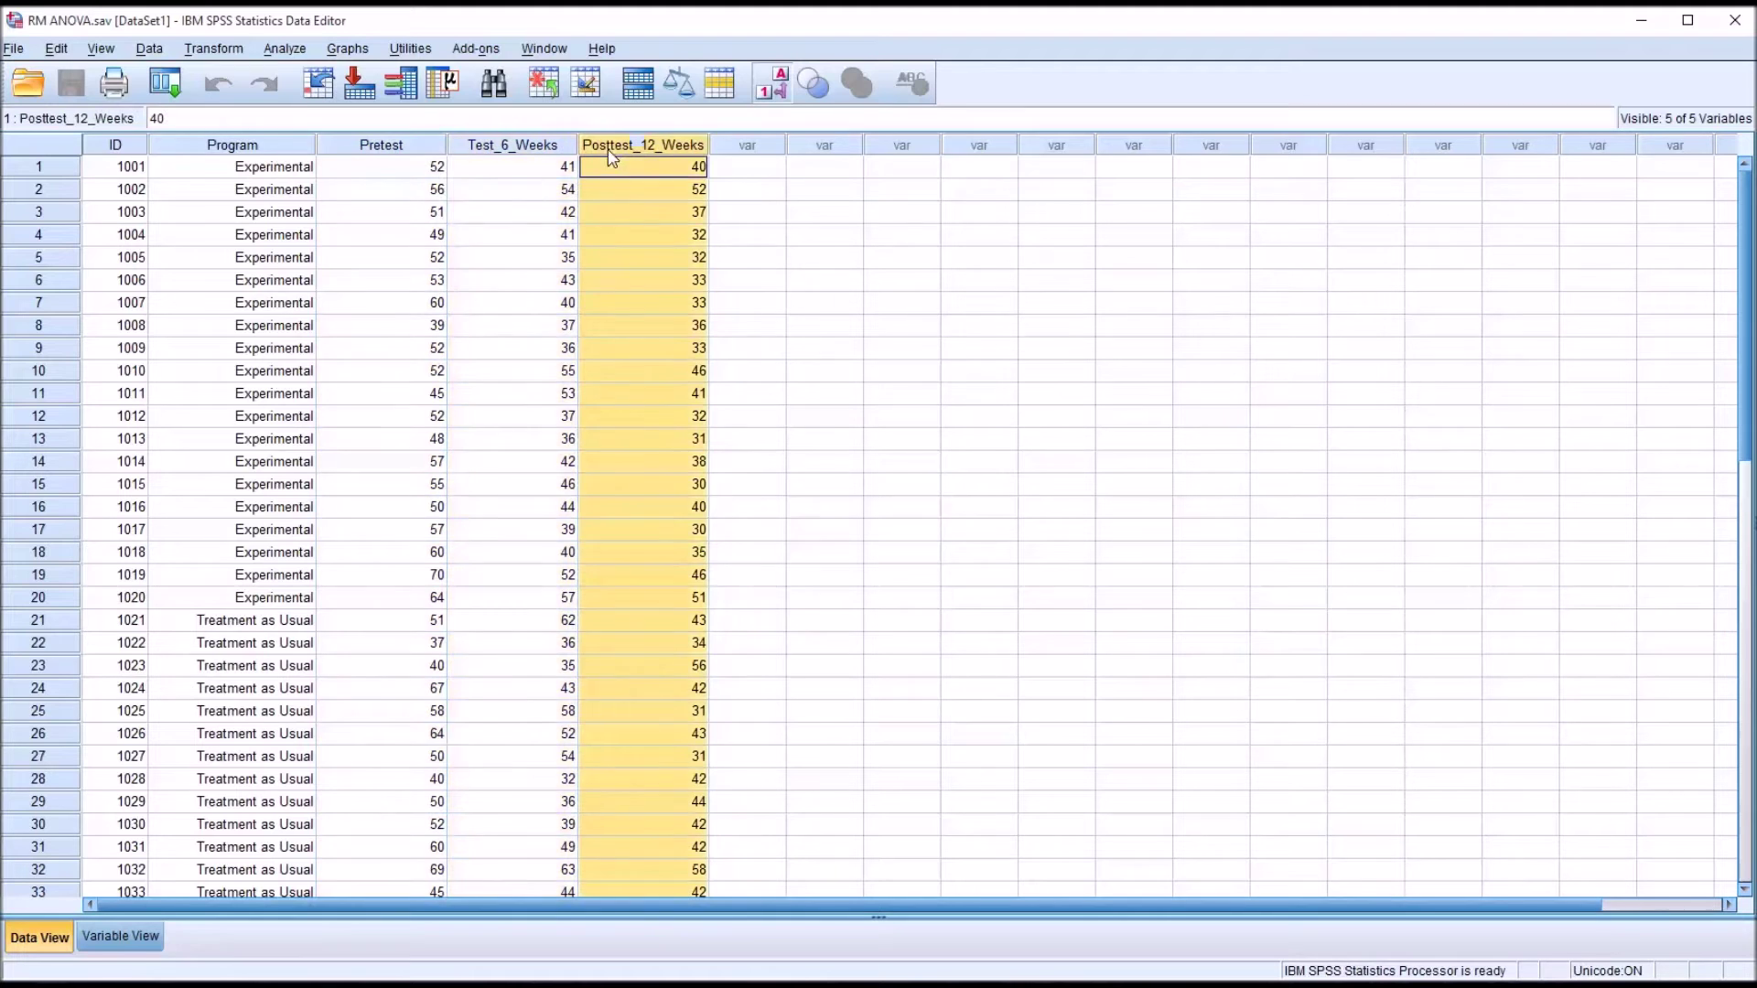
pyautogui.click(720, 173)
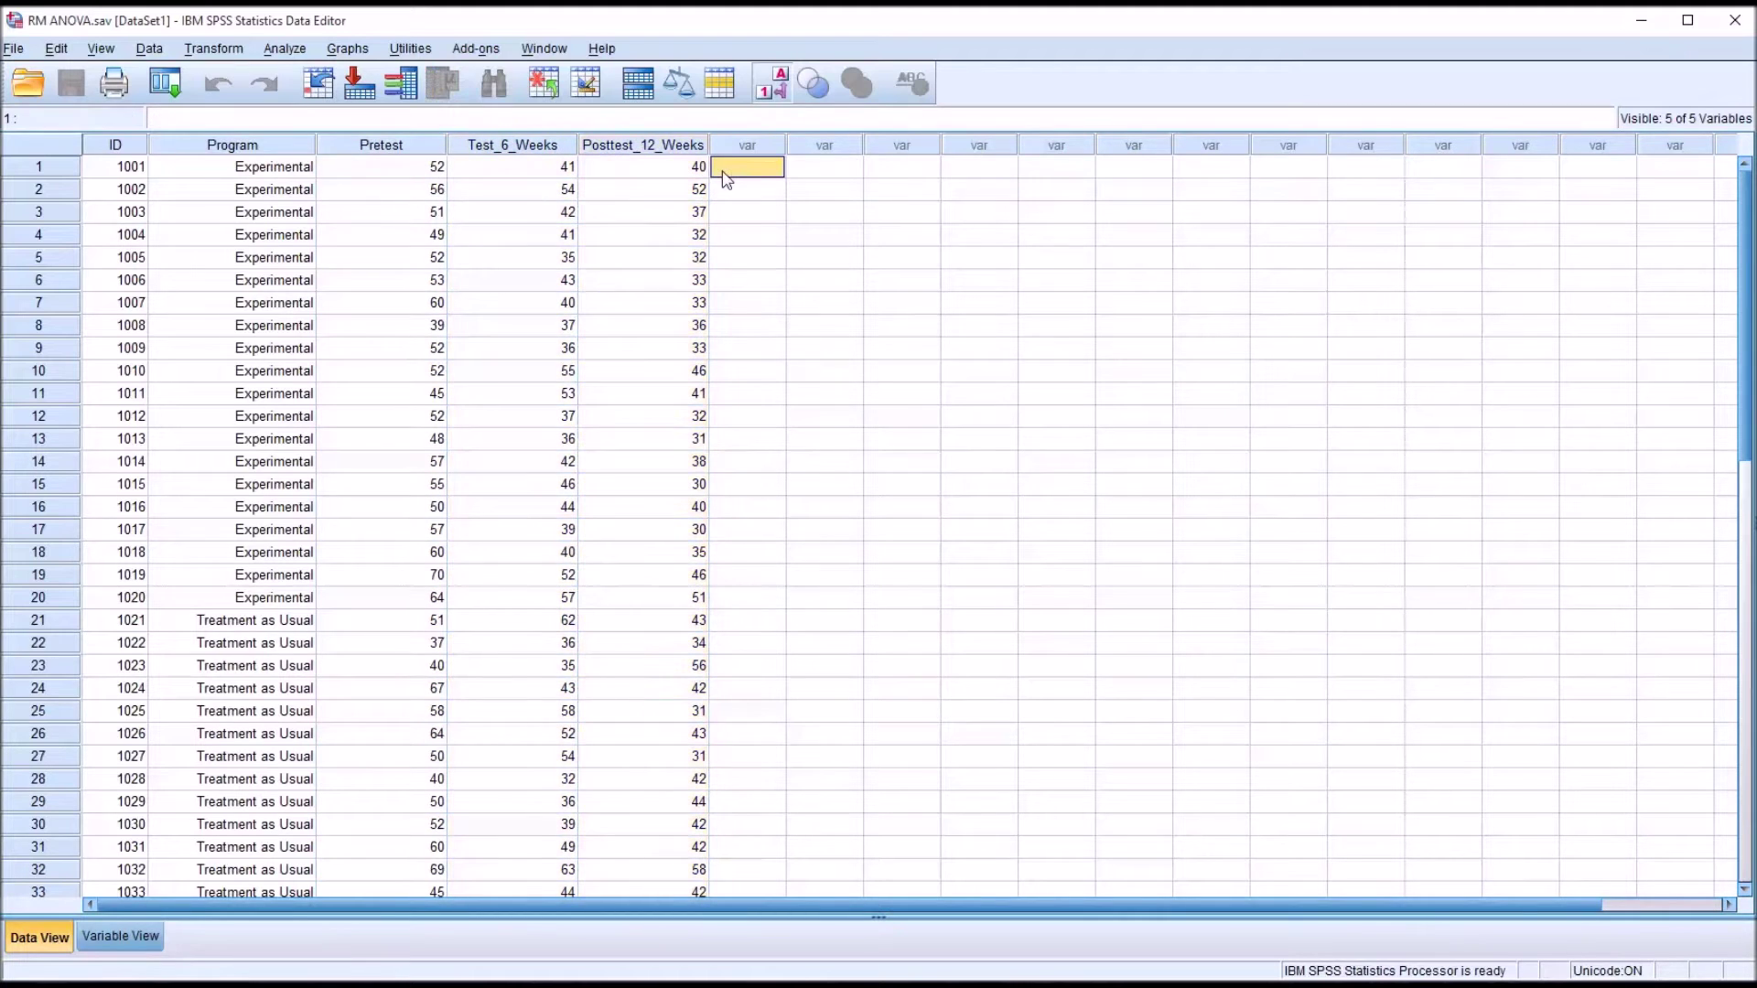
# Start a Repeated Measures analysis and define the within-subject factor Time with 3 levels
pyautogui.click(284, 48)
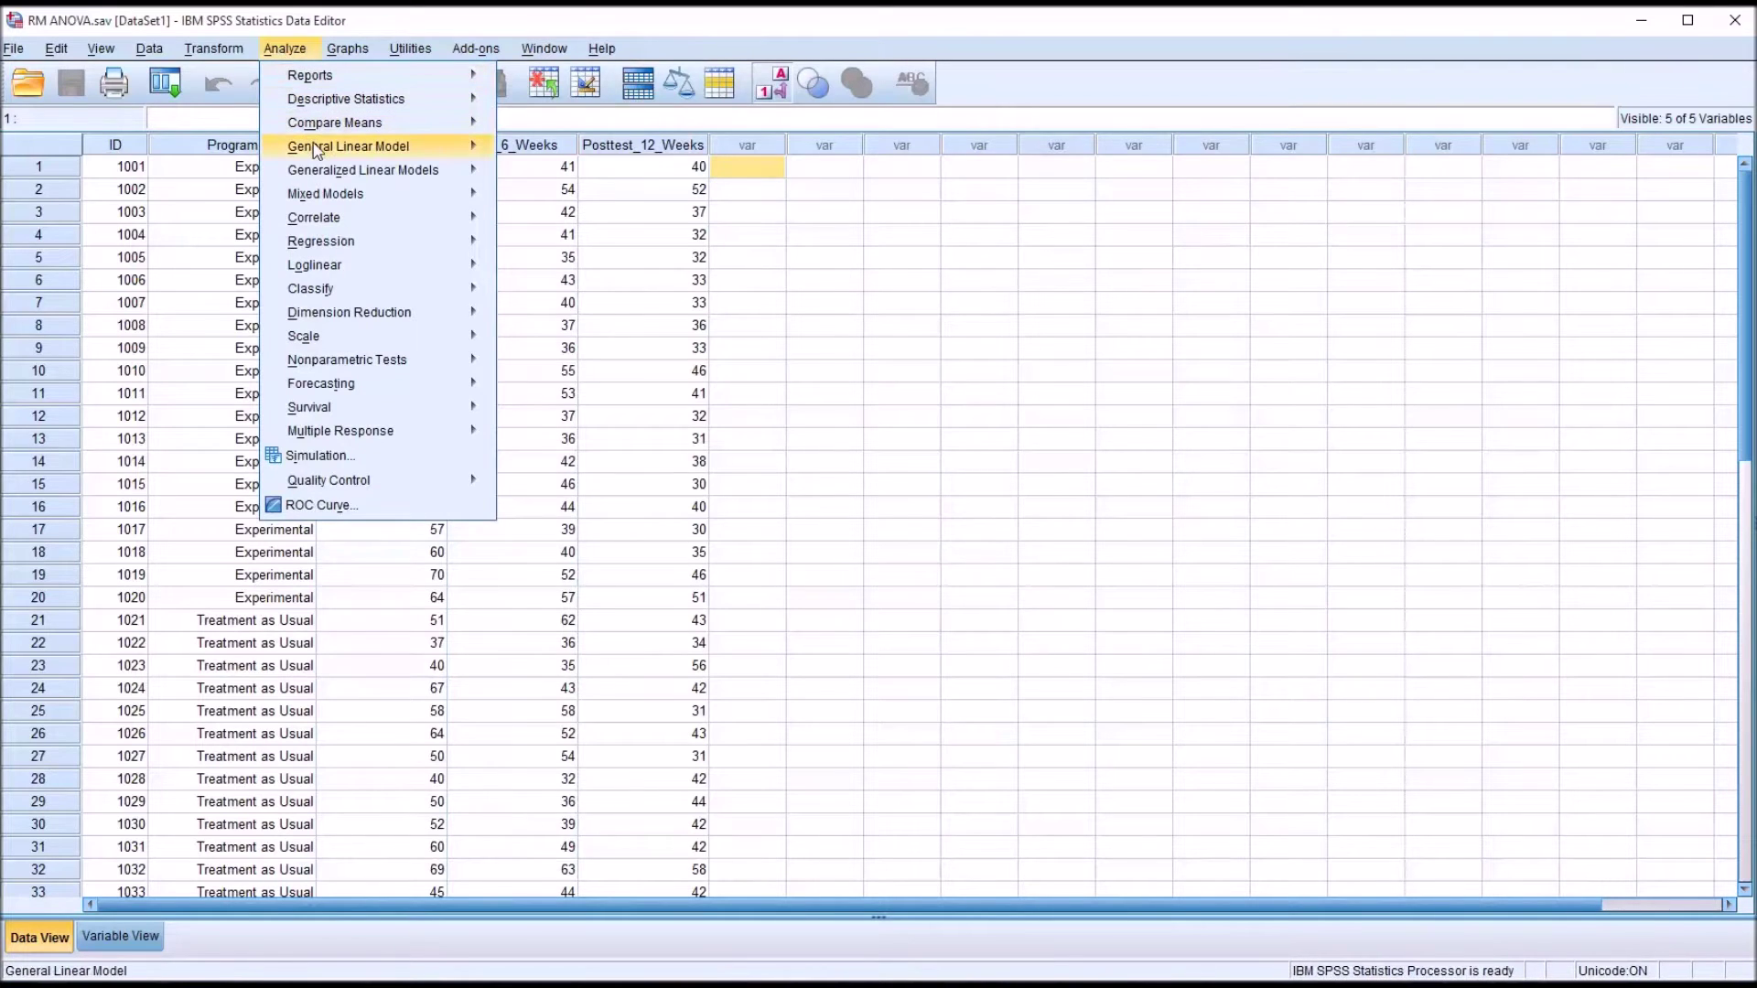
pyautogui.moveTo(317, 151)
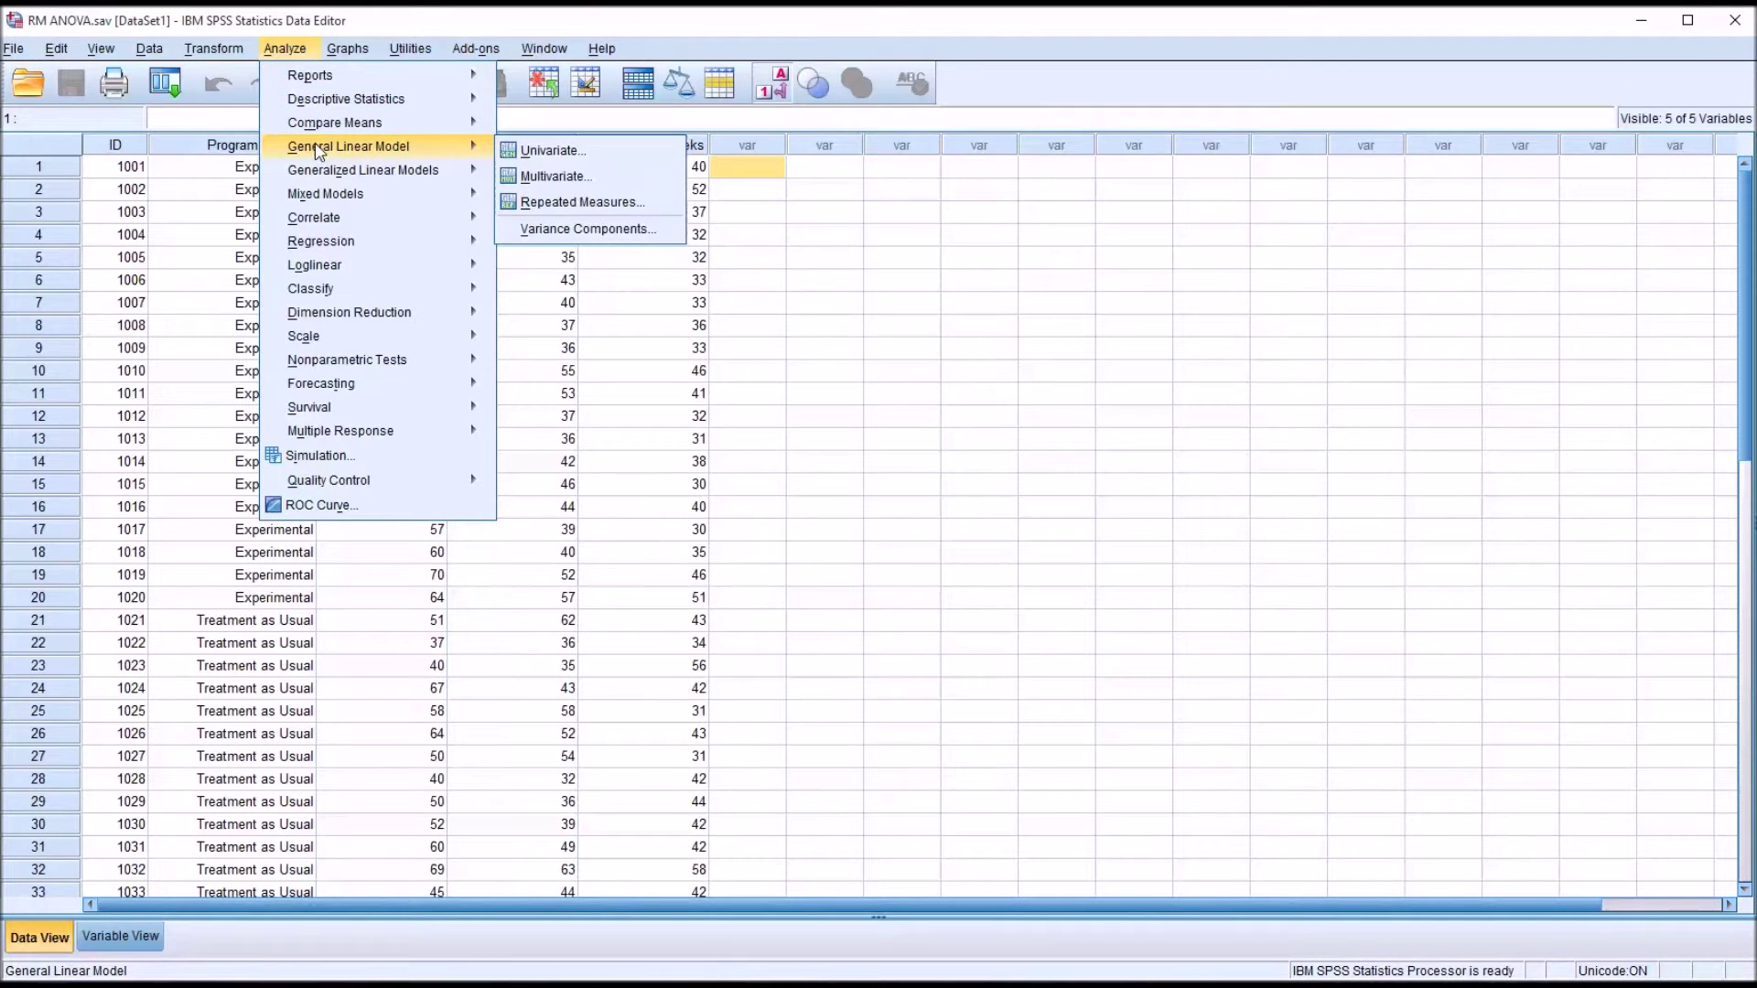
pyautogui.click(552, 202)
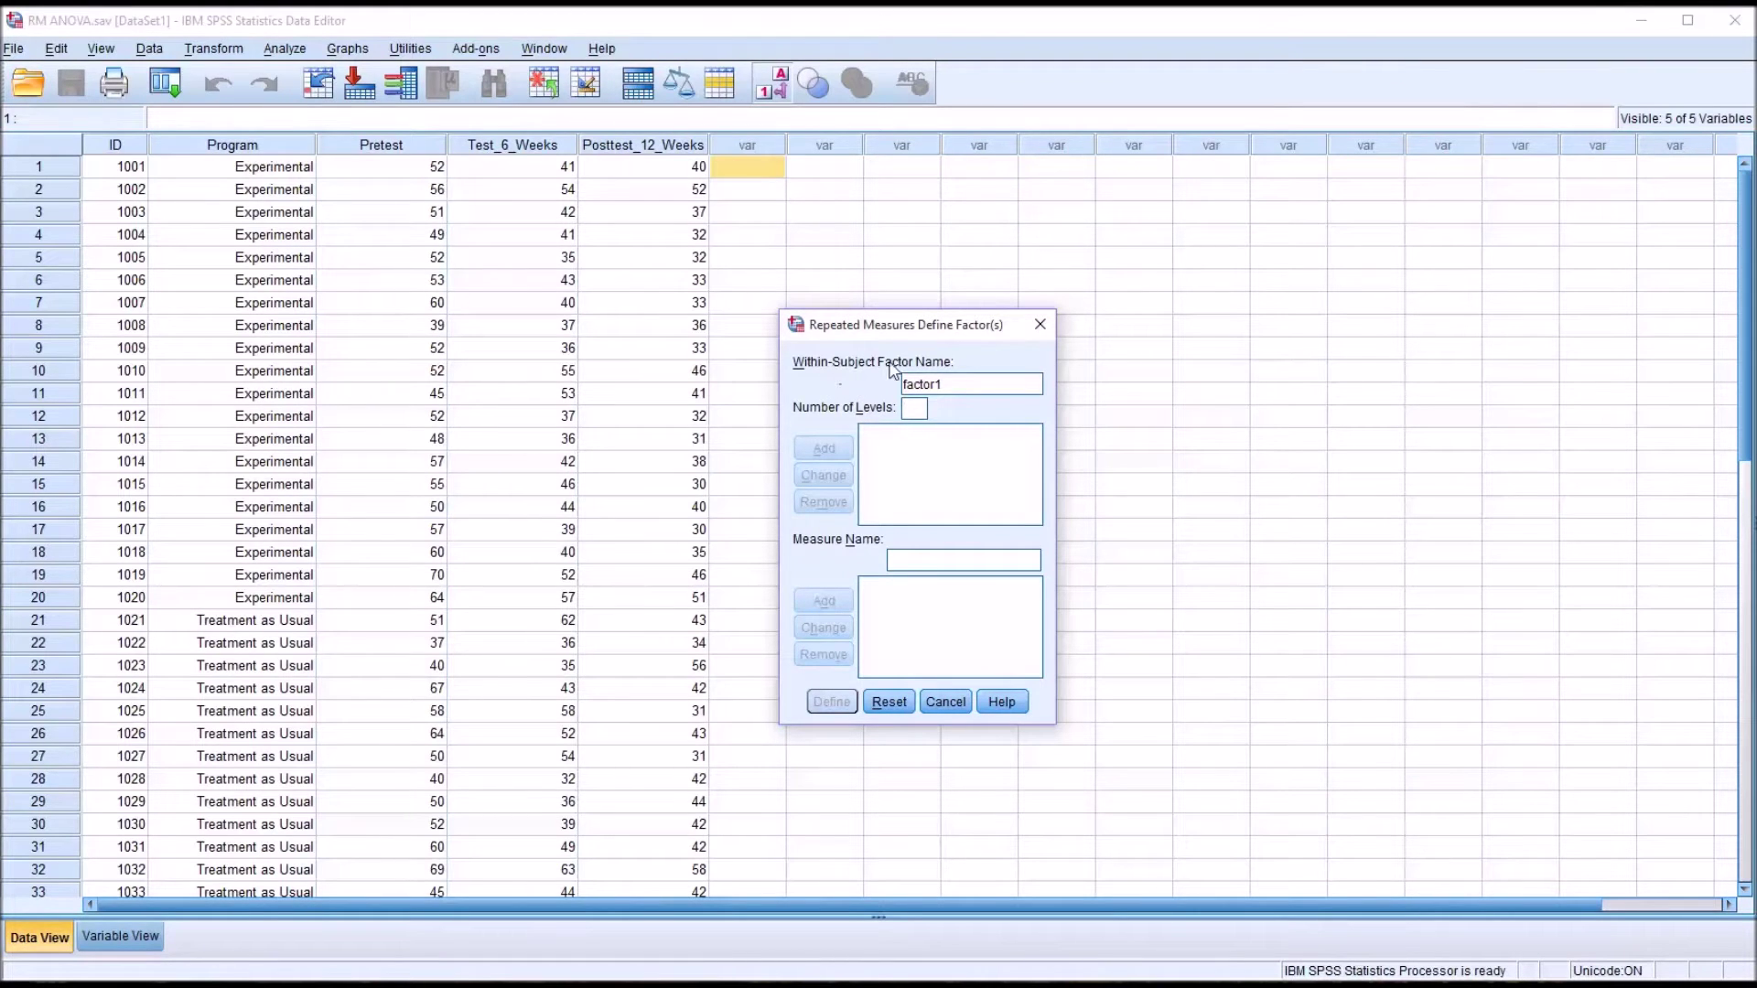
pyautogui.doubleClick(946, 381)
pyautogui.write('T')
pyautogui.write('3')
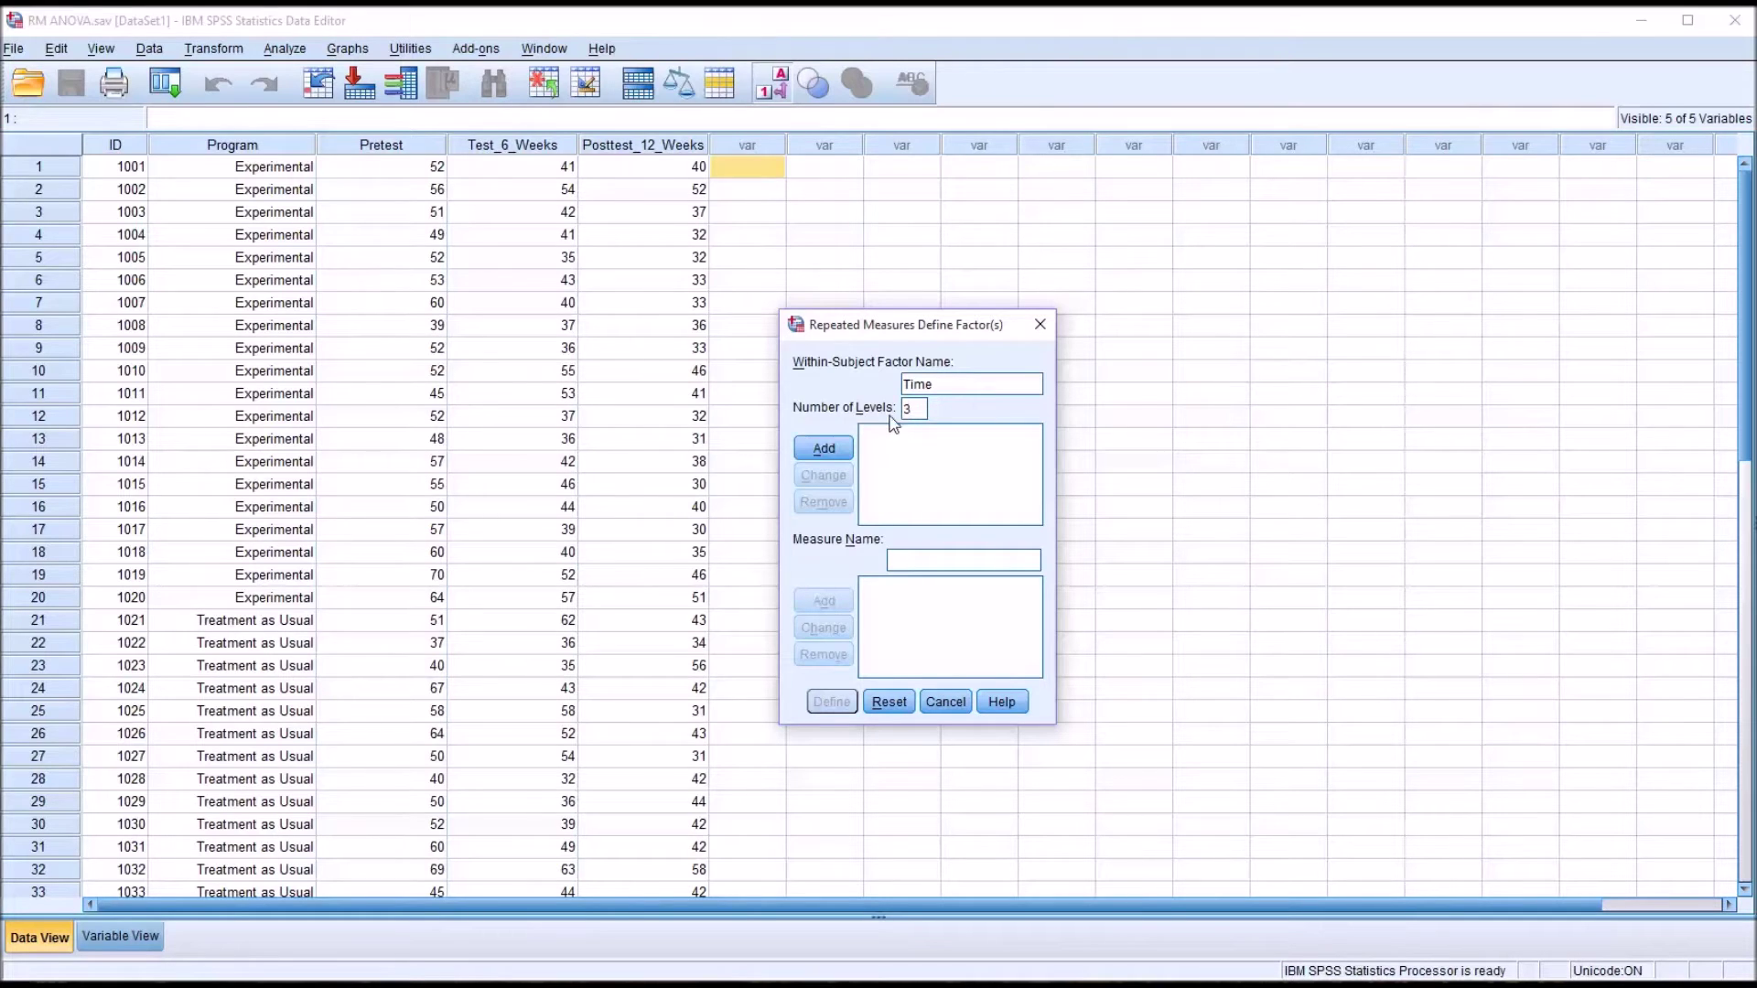
pyautogui.click(826, 447)
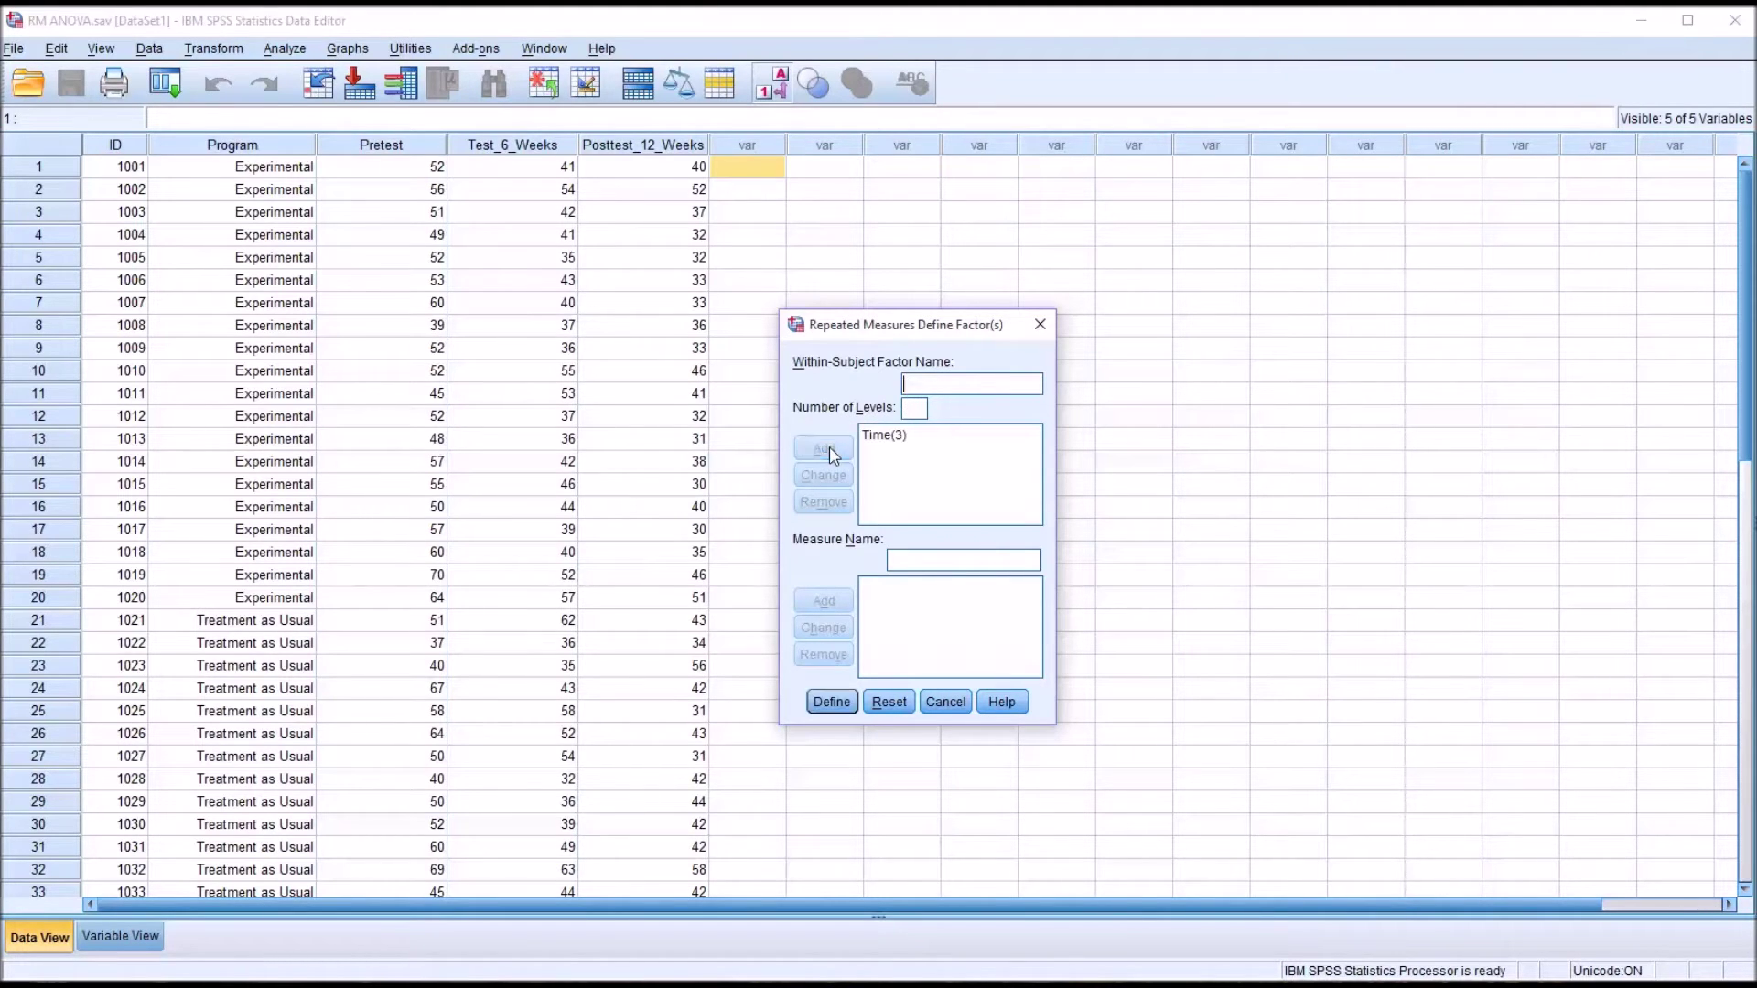
pyautogui.click(823, 705)
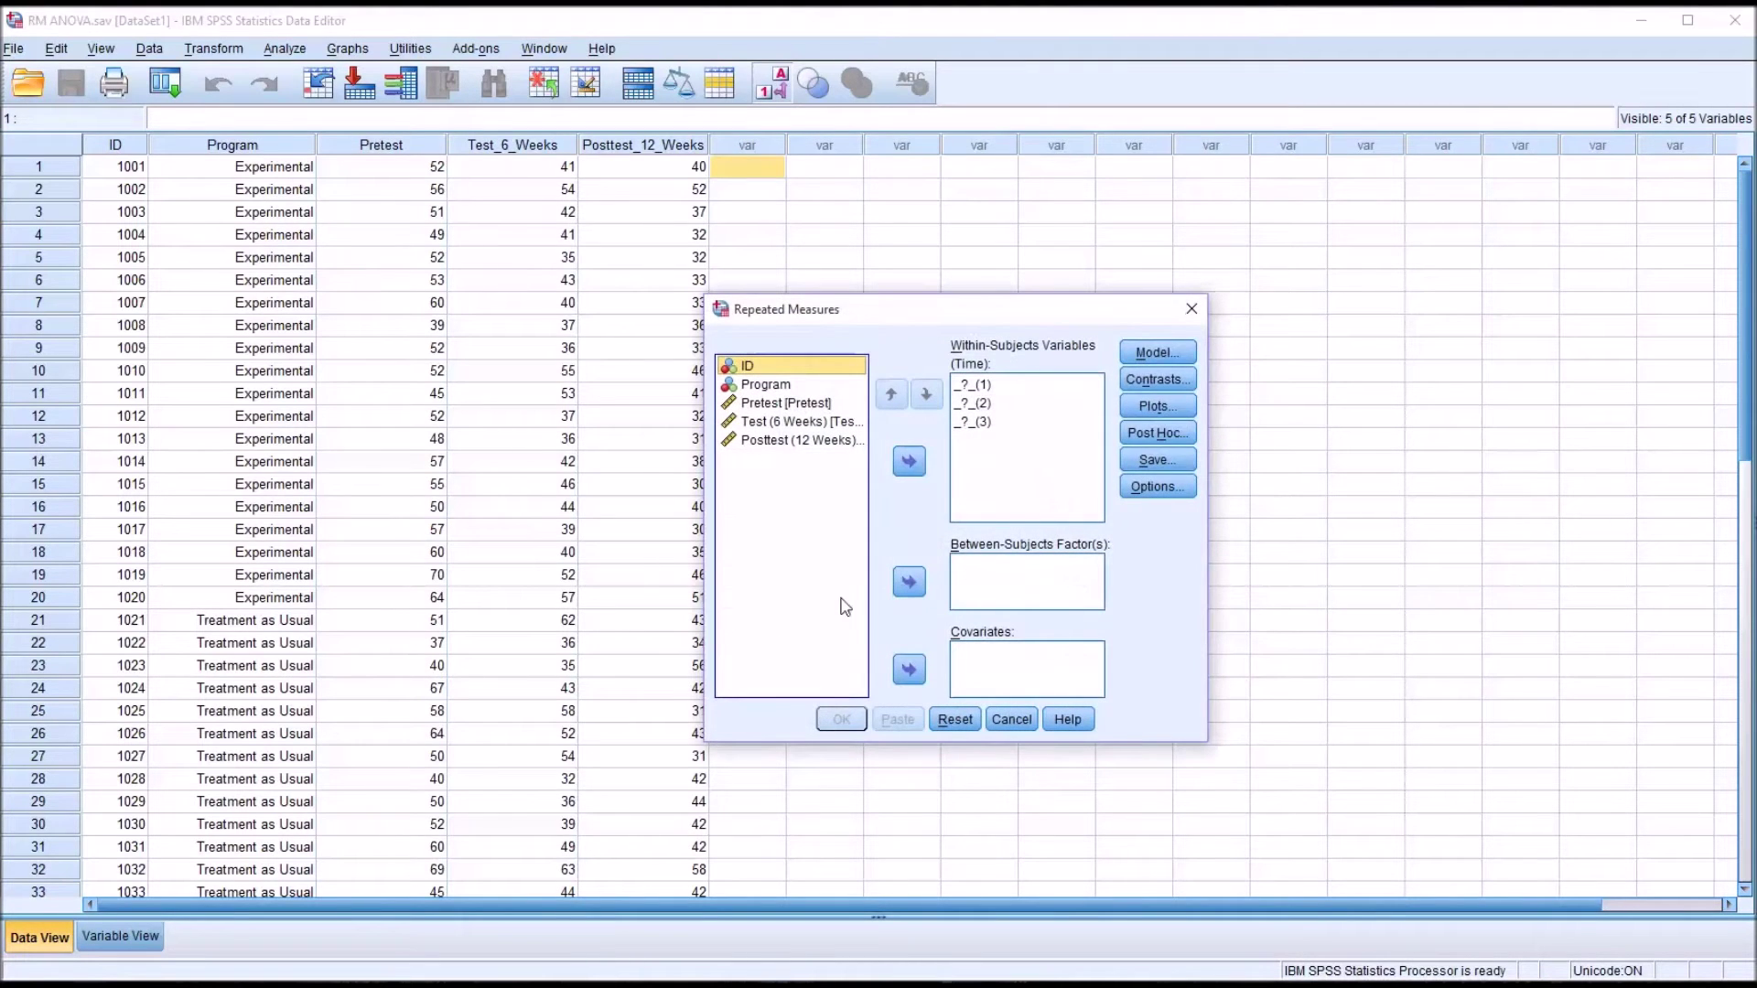
# Fill Time's levels with Pretest, Test_6_Weeks and Posttest_12_Weeks, and make Program the between-subjects factor
pyautogui.moveTo(789, 408); pyautogui.dragTo(971, 393)
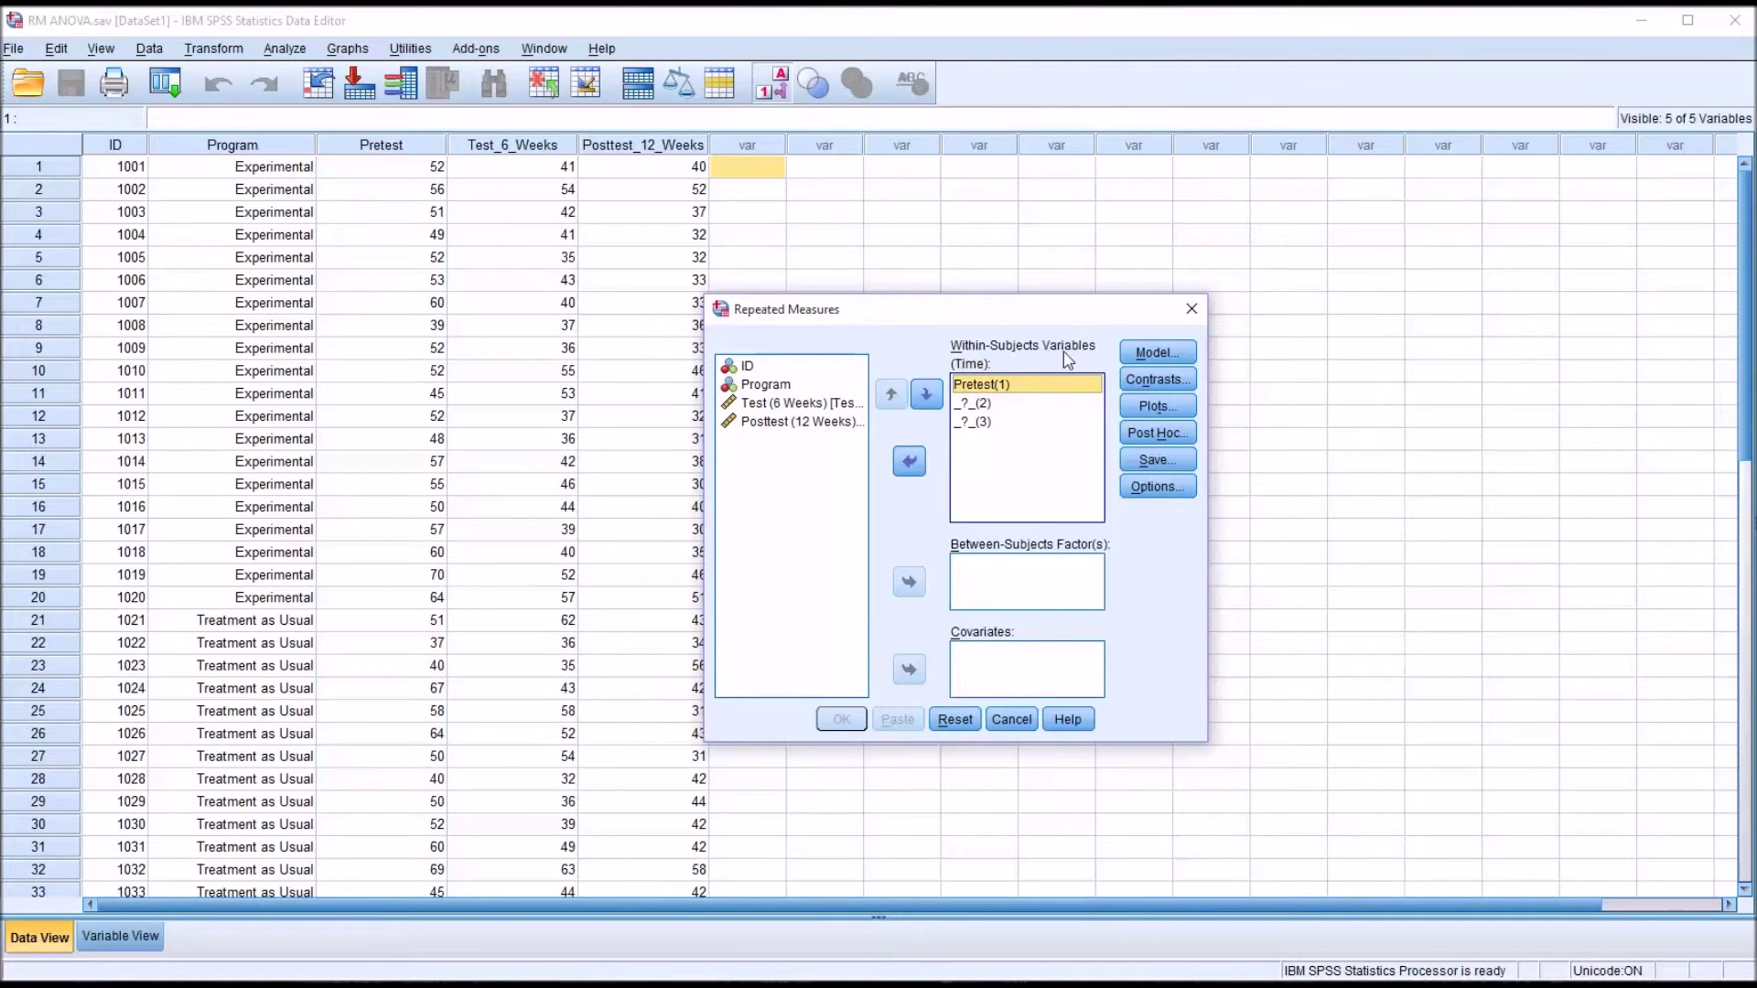
pyautogui.moveTo(792, 406); pyautogui.dragTo(979, 430)
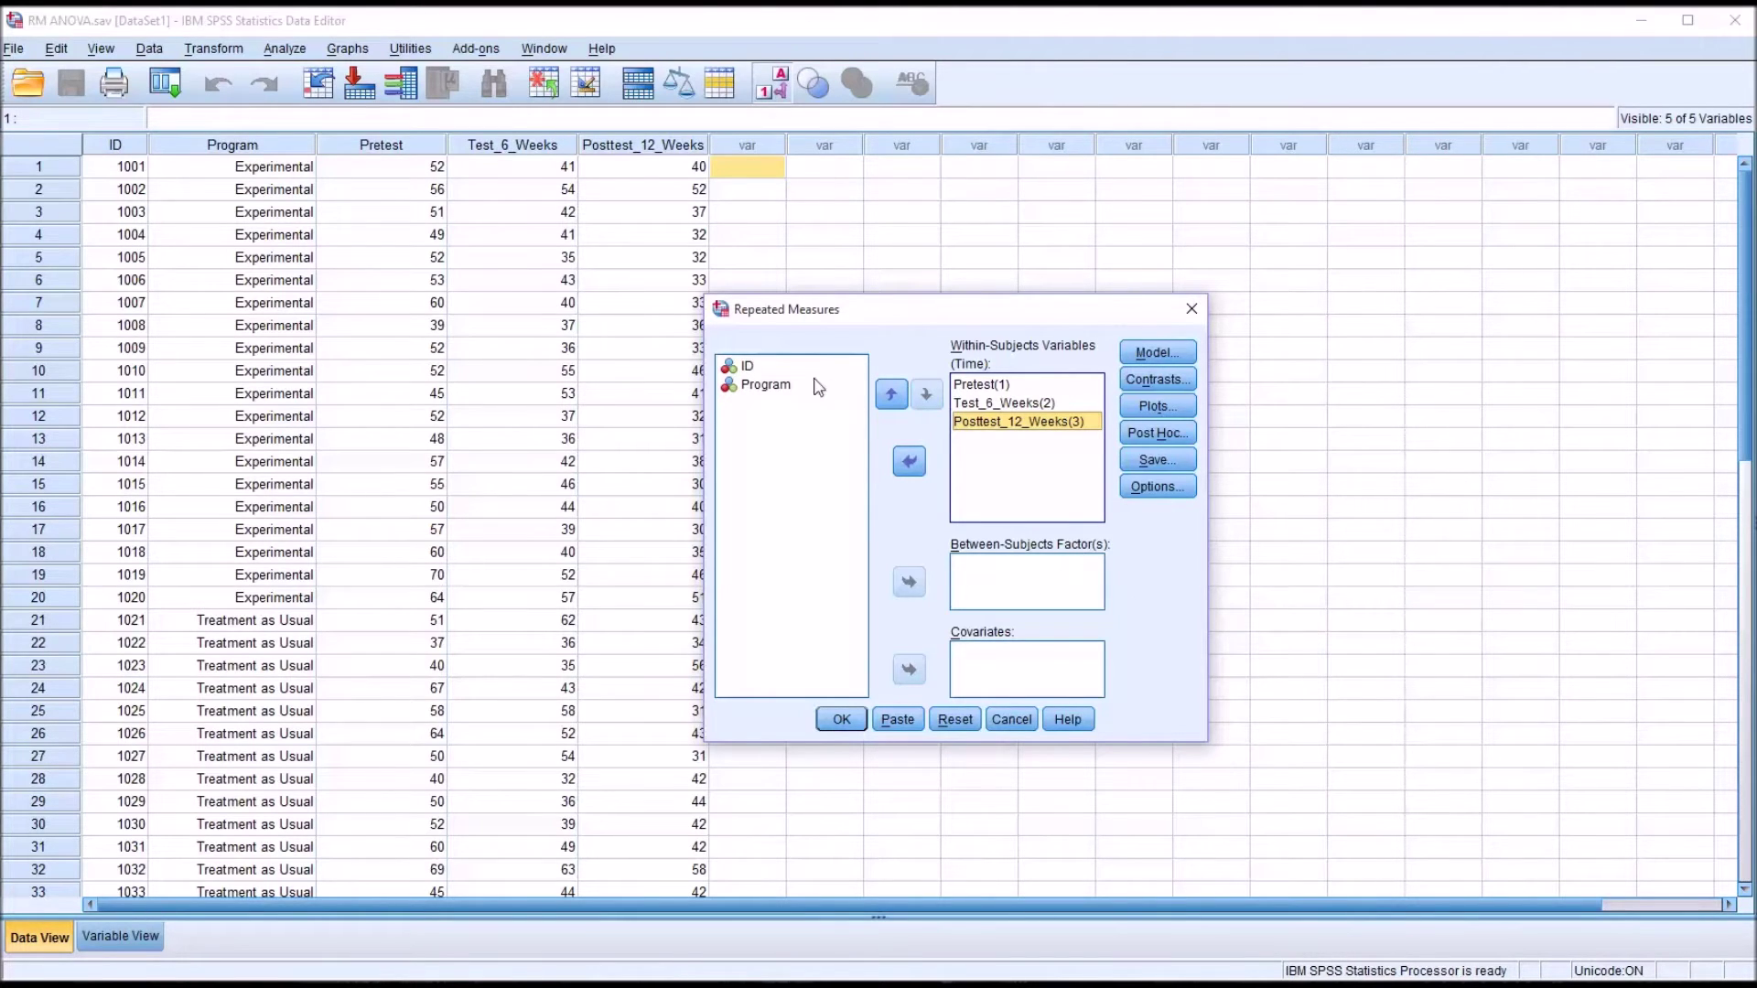
pyautogui.click(773, 388)
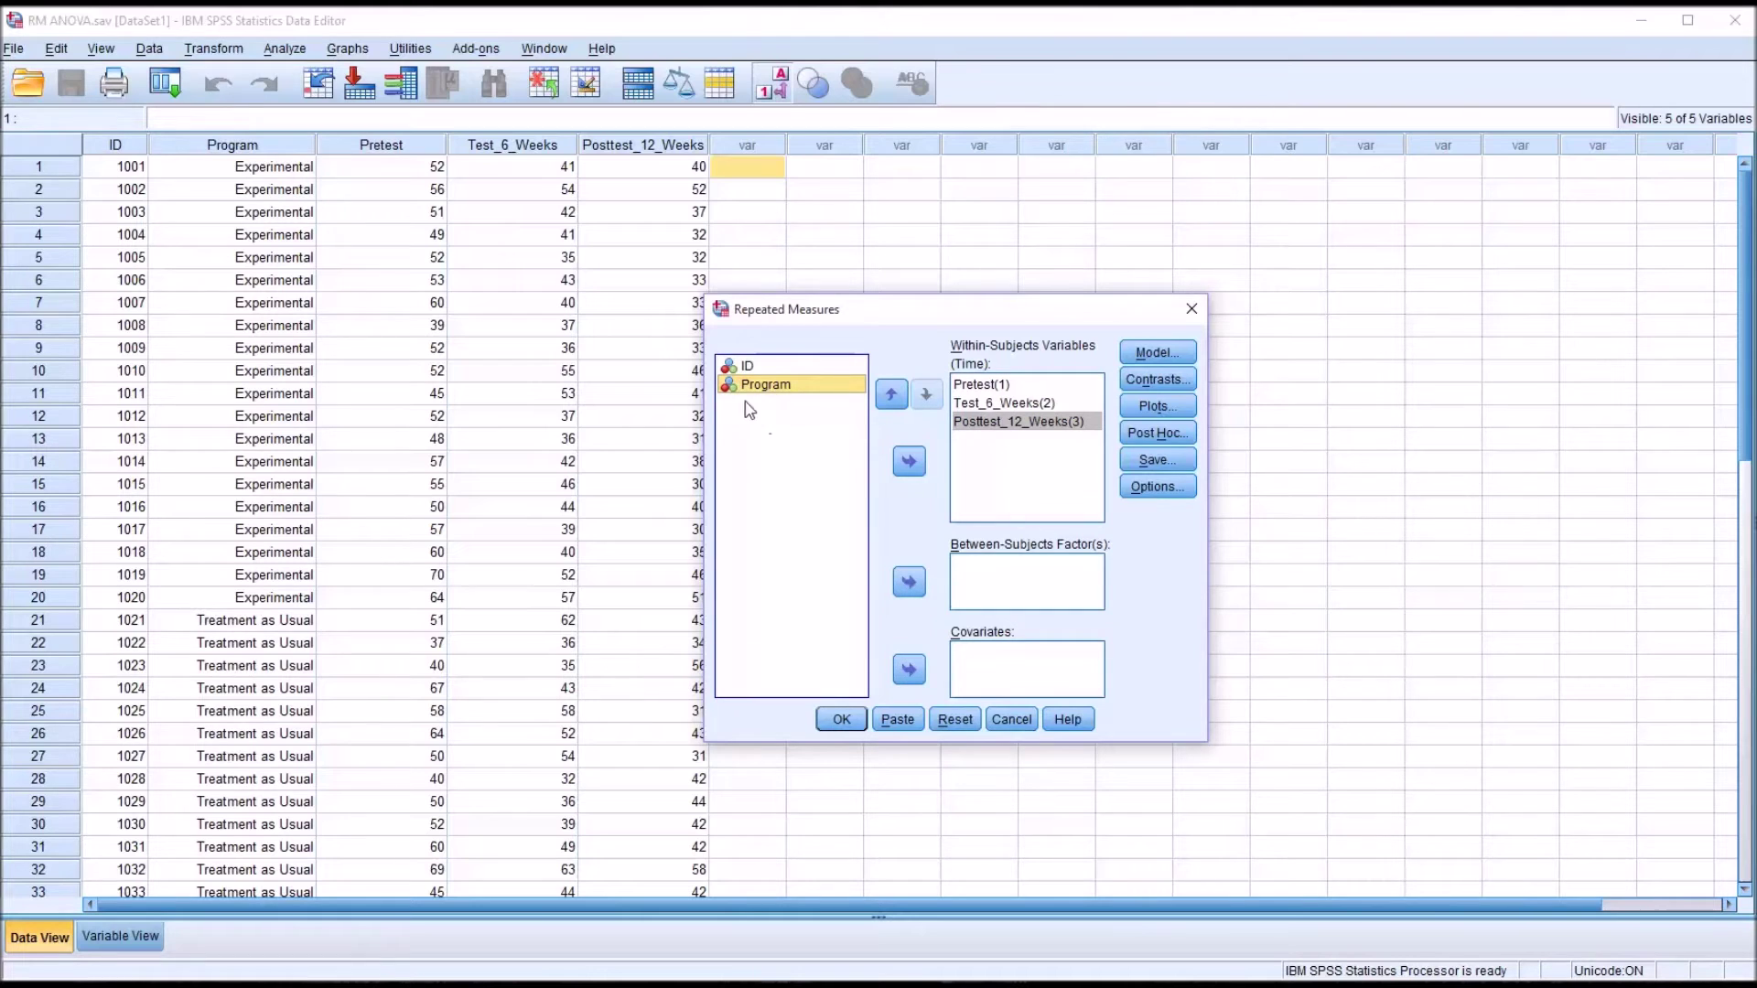
pyautogui.moveTo(753, 389); pyautogui.dragTo(994, 572)
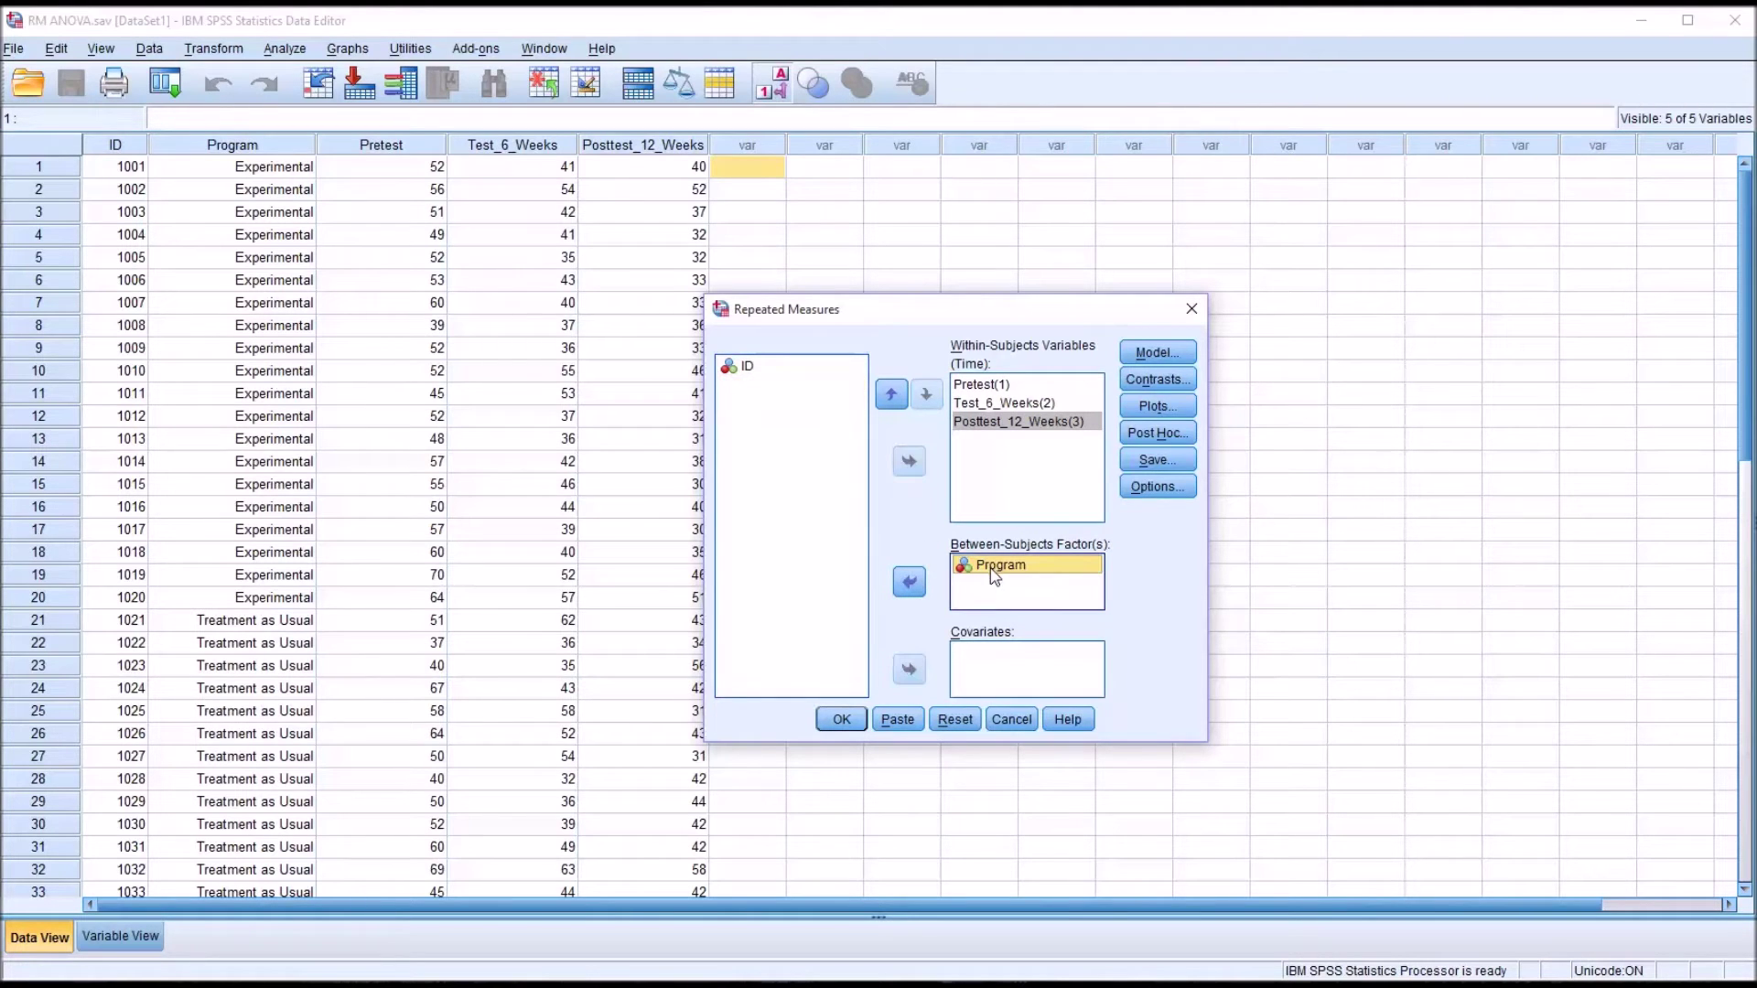
pyautogui.click(1146, 407)
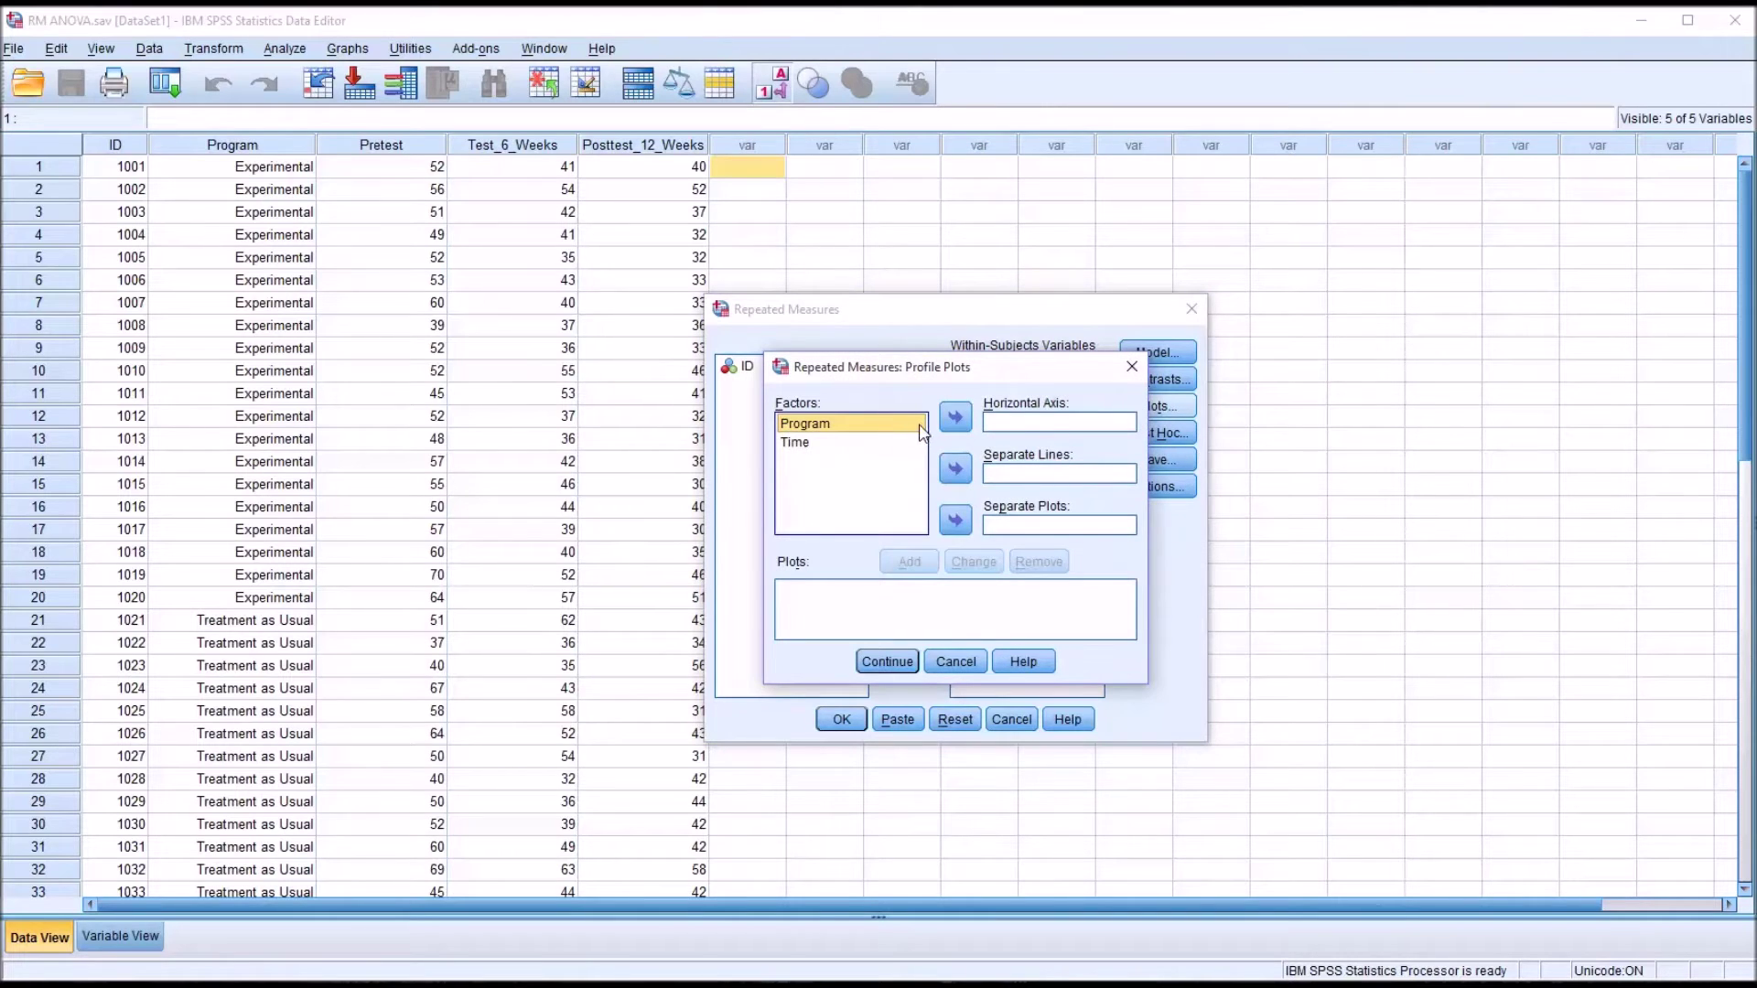
# Add a Program*Time profile plot with Program on the horizontal axis and separate lines for Time
pyautogui.click(957, 420)
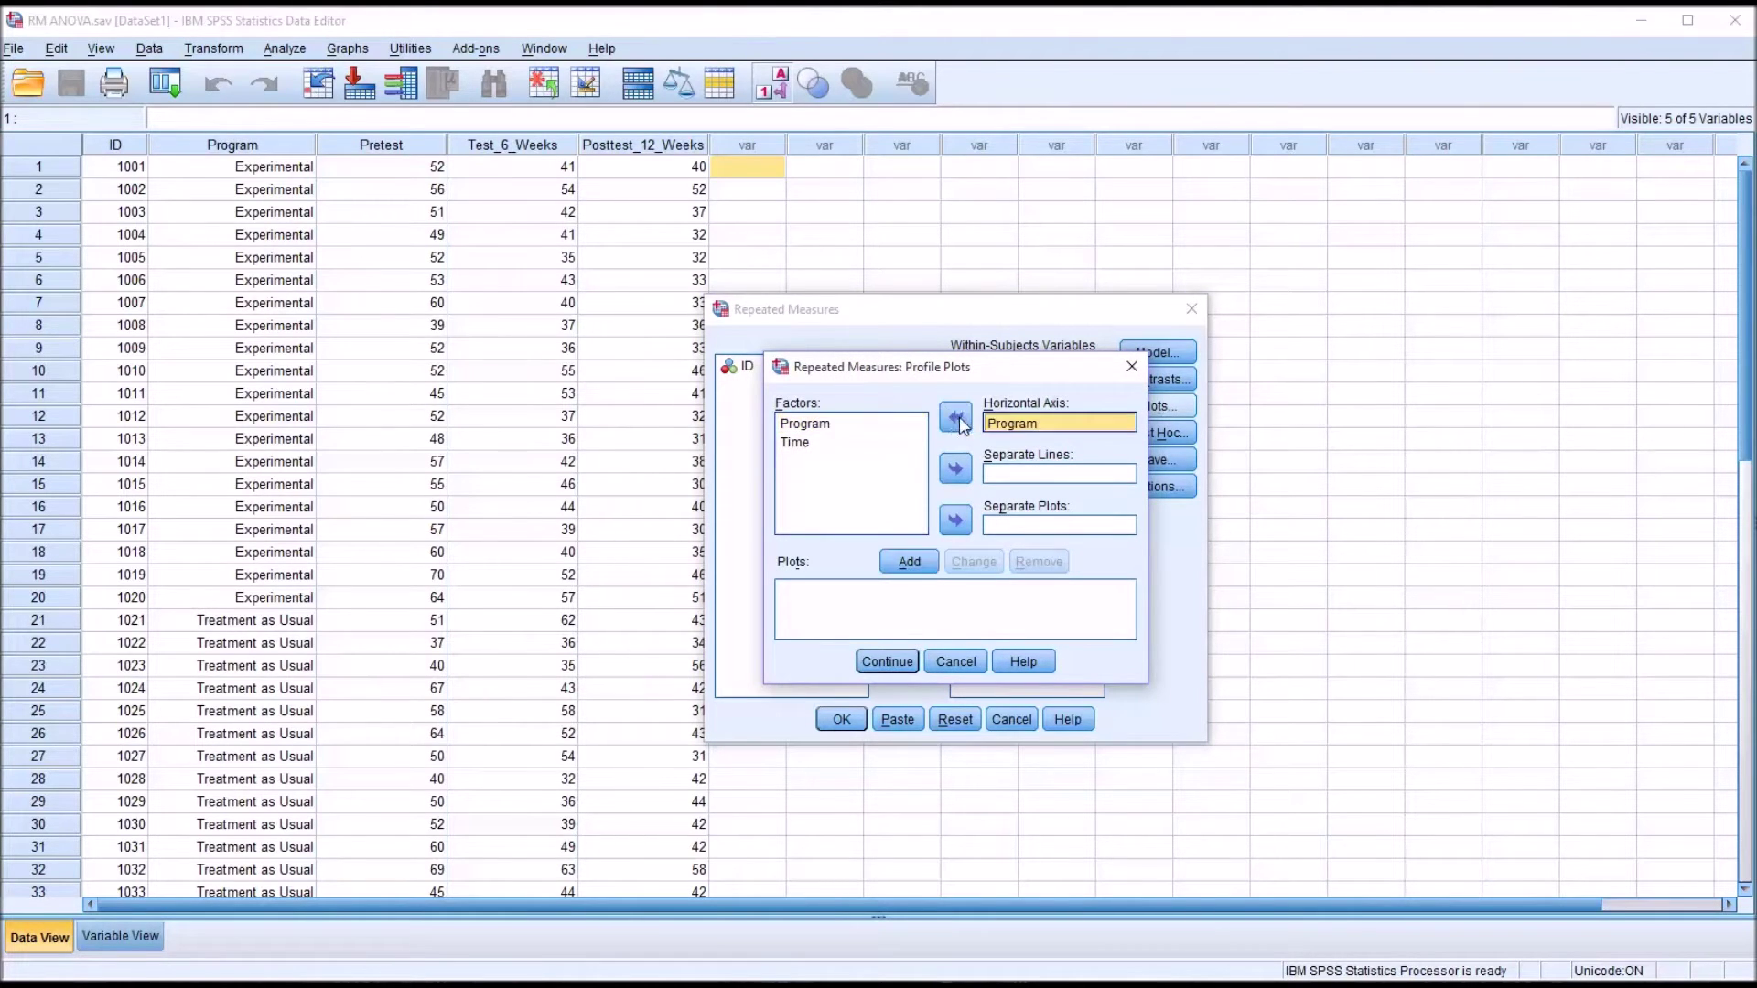
pyautogui.click(822, 441)
pyautogui.click(955, 468)
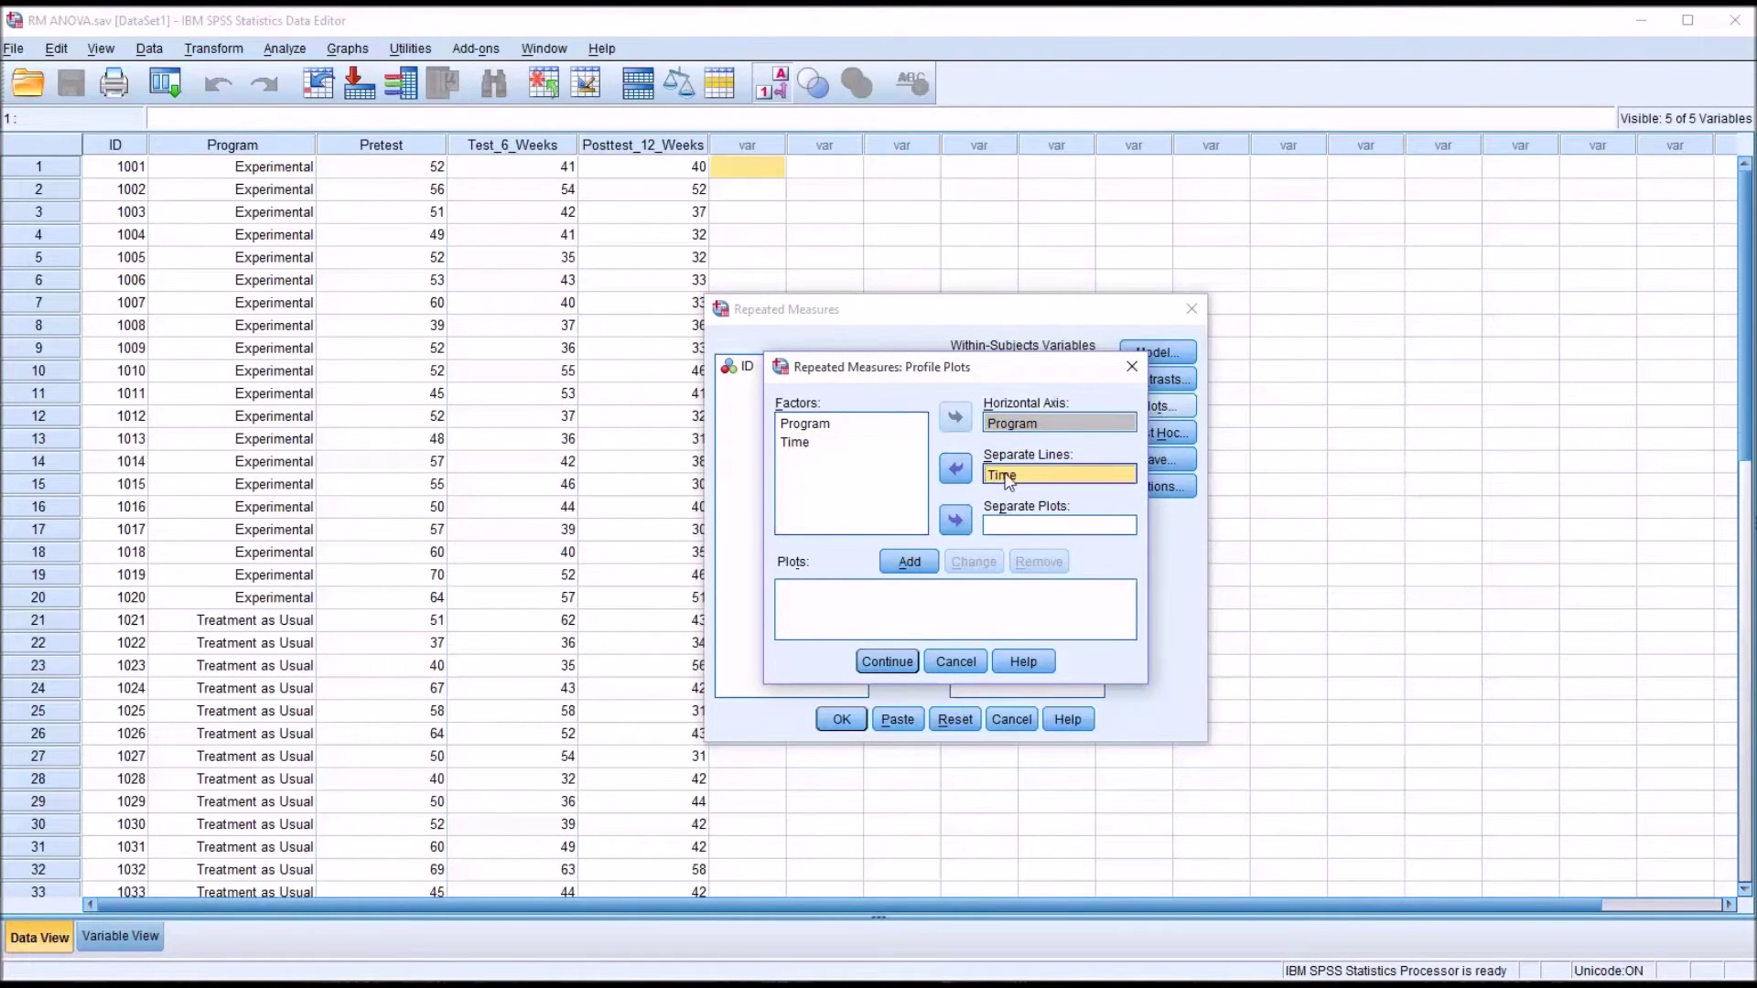
pyautogui.click(908, 561)
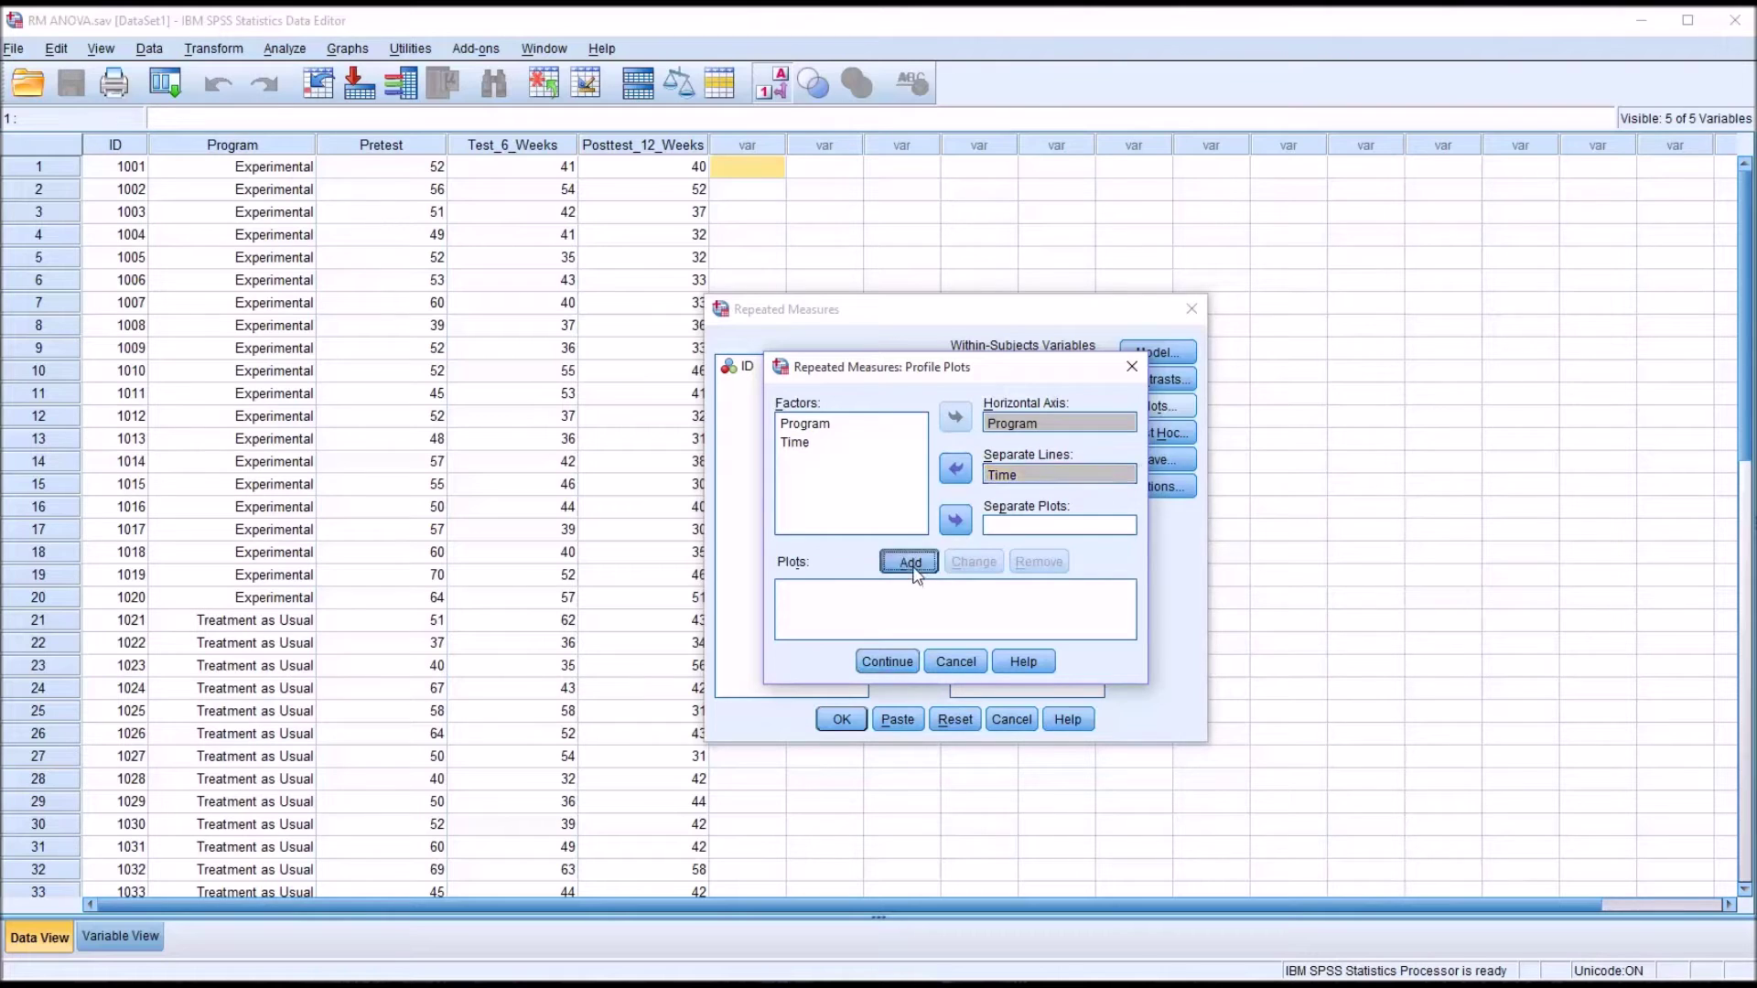
pyautogui.click(884, 661)
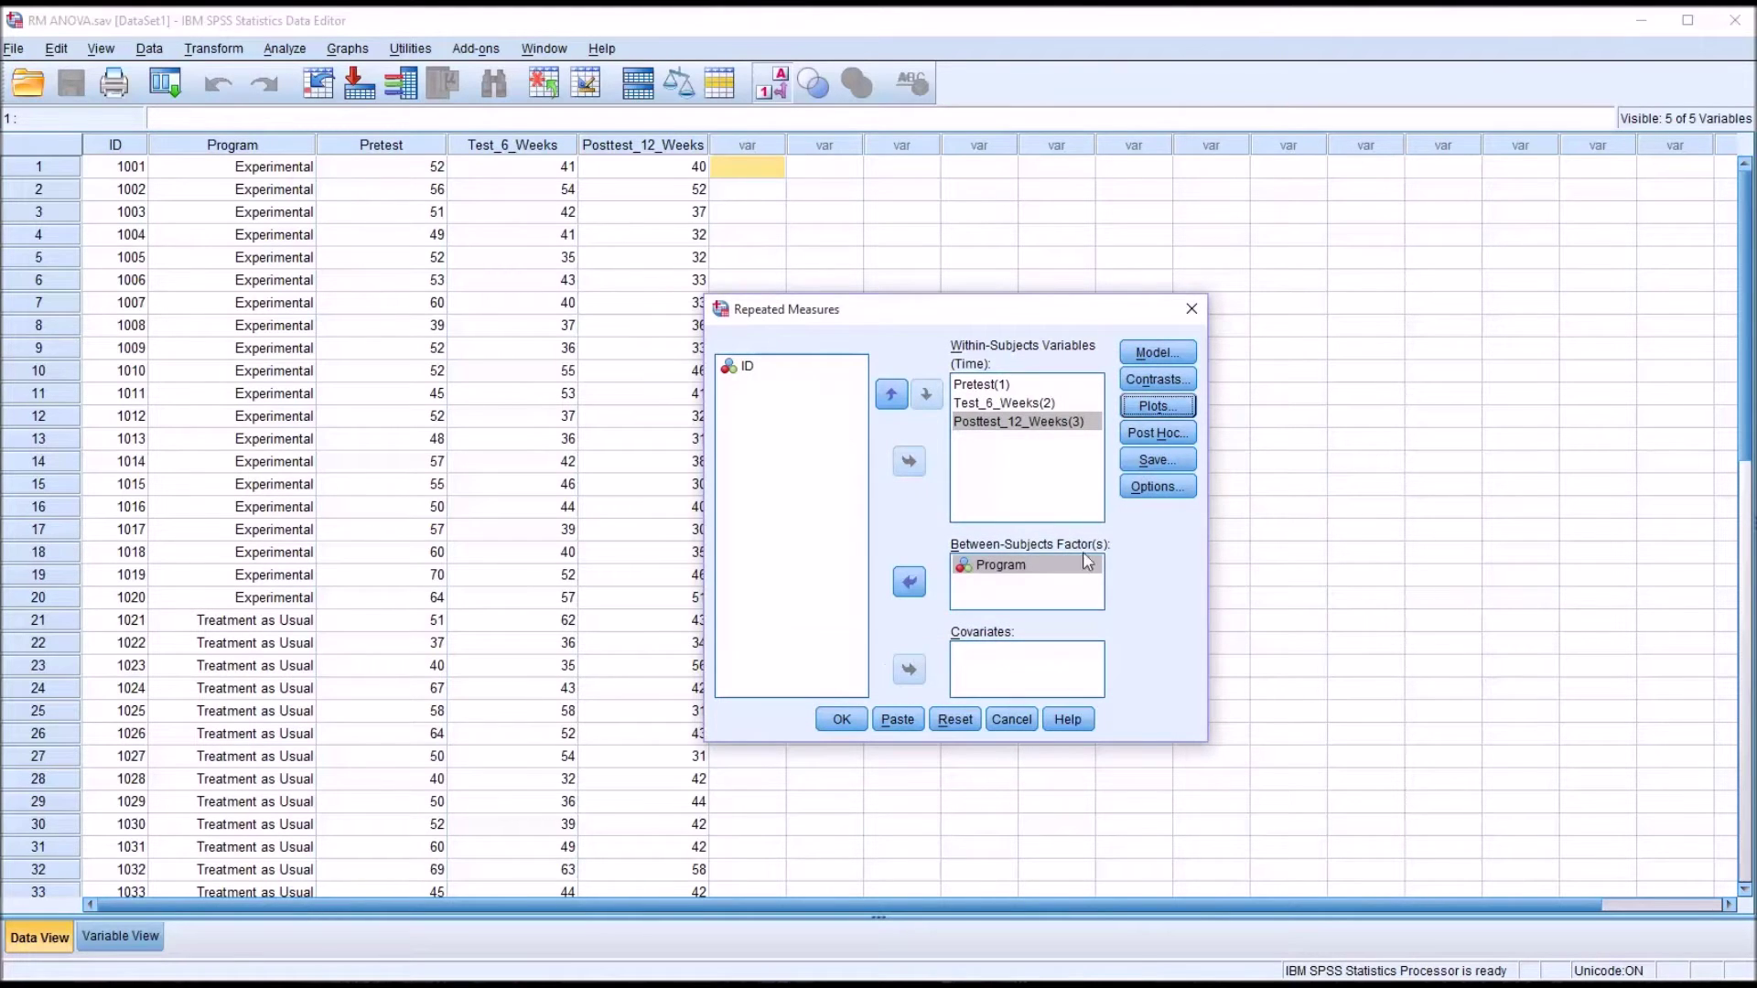
# Leave Post Hoc and Save settings empty, choosing no tests and no new variables
pyautogui.click(1140, 435)
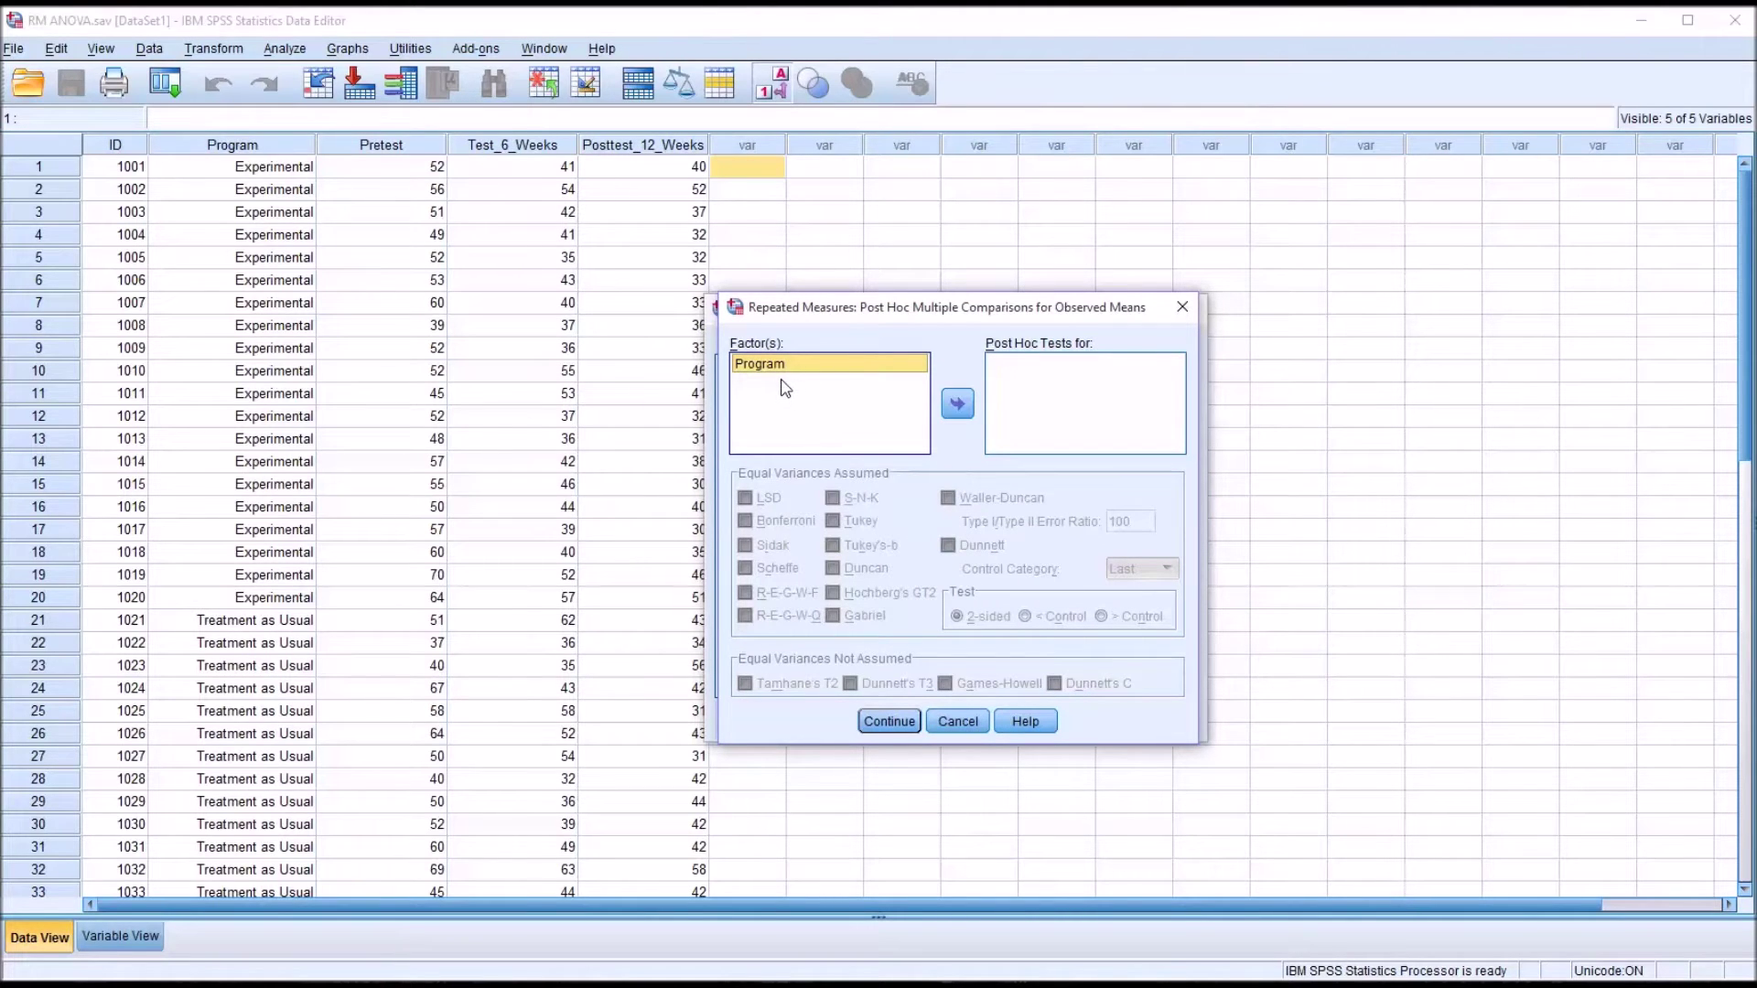
pyautogui.click(894, 722)
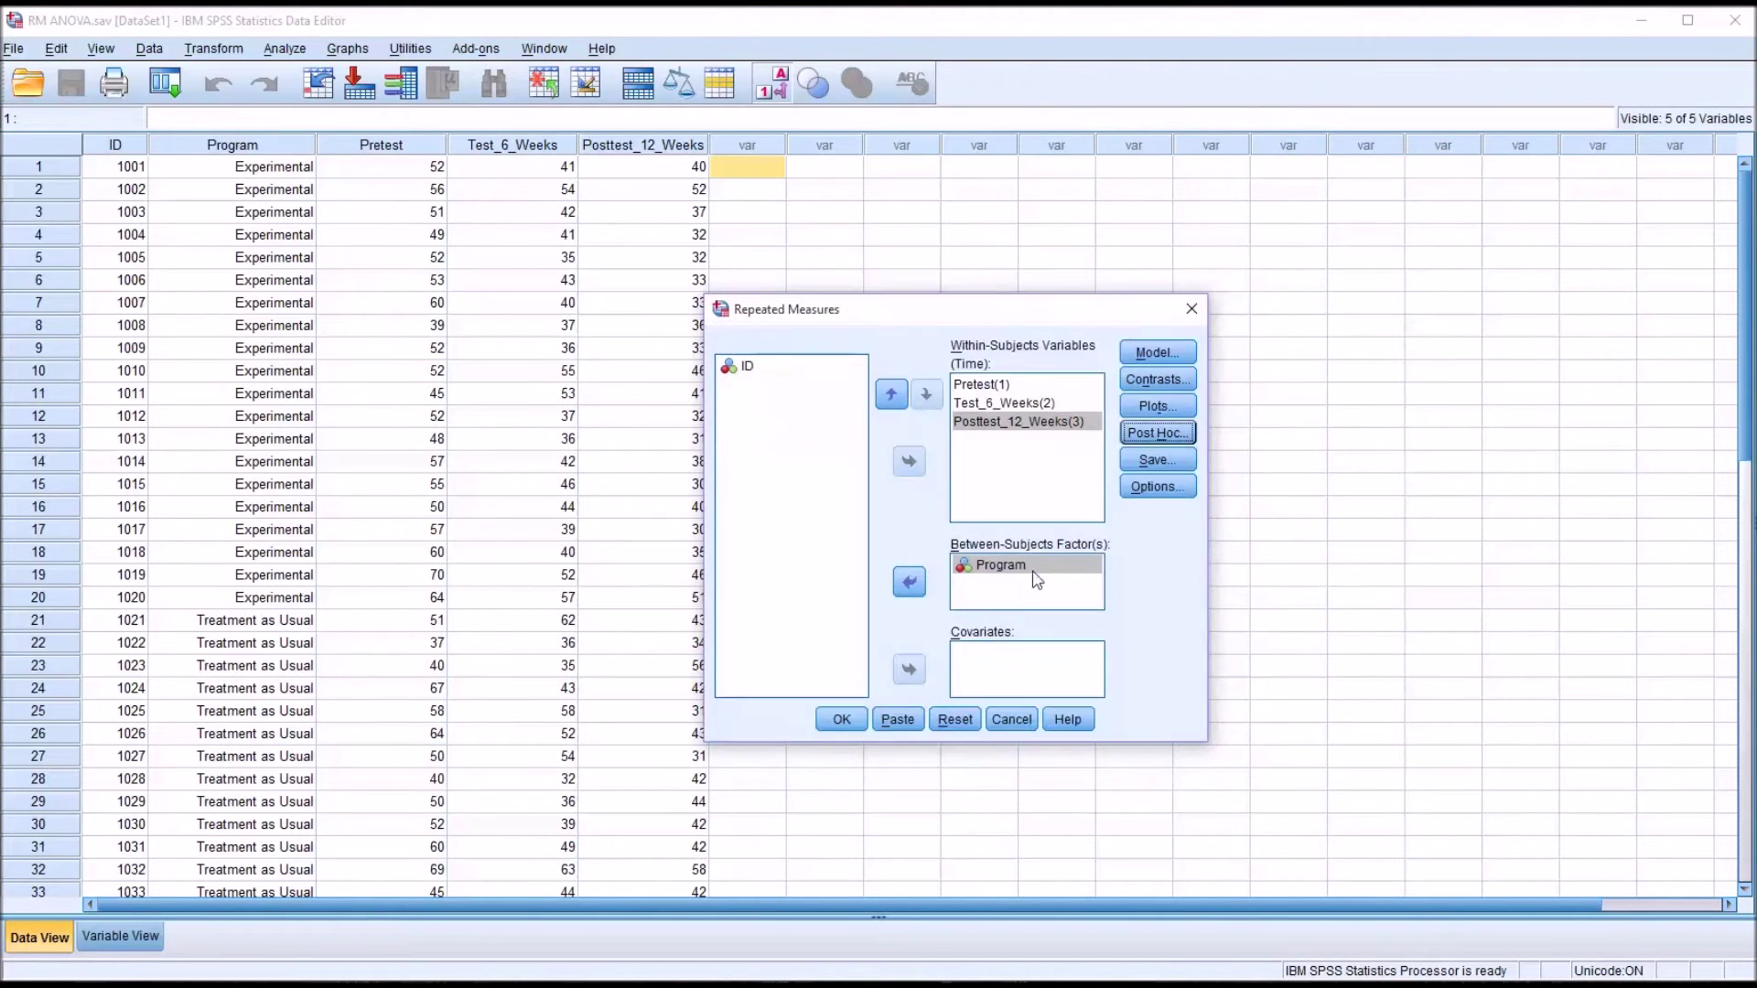
pyautogui.click(1144, 458)
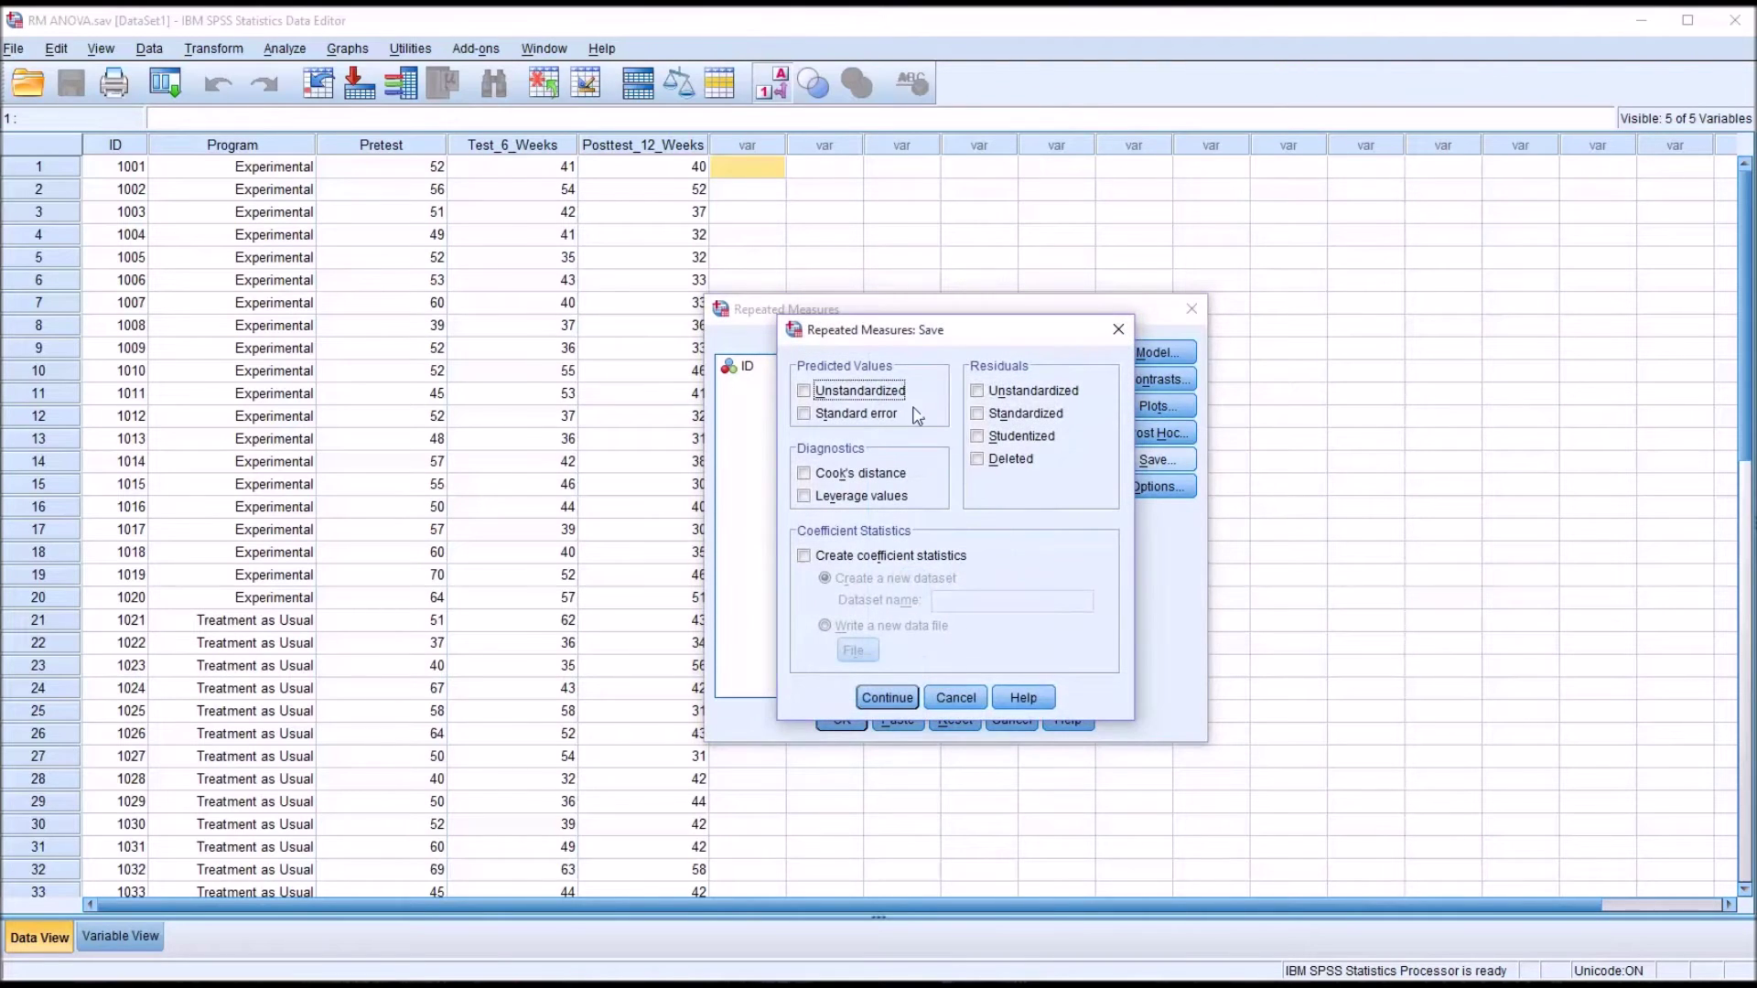
pyautogui.click(886, 698)
# In Options, display means for Program, Time and Program*Time, plus descriptive statistics and effect size estimates
pyautogui.click(1142, 487)
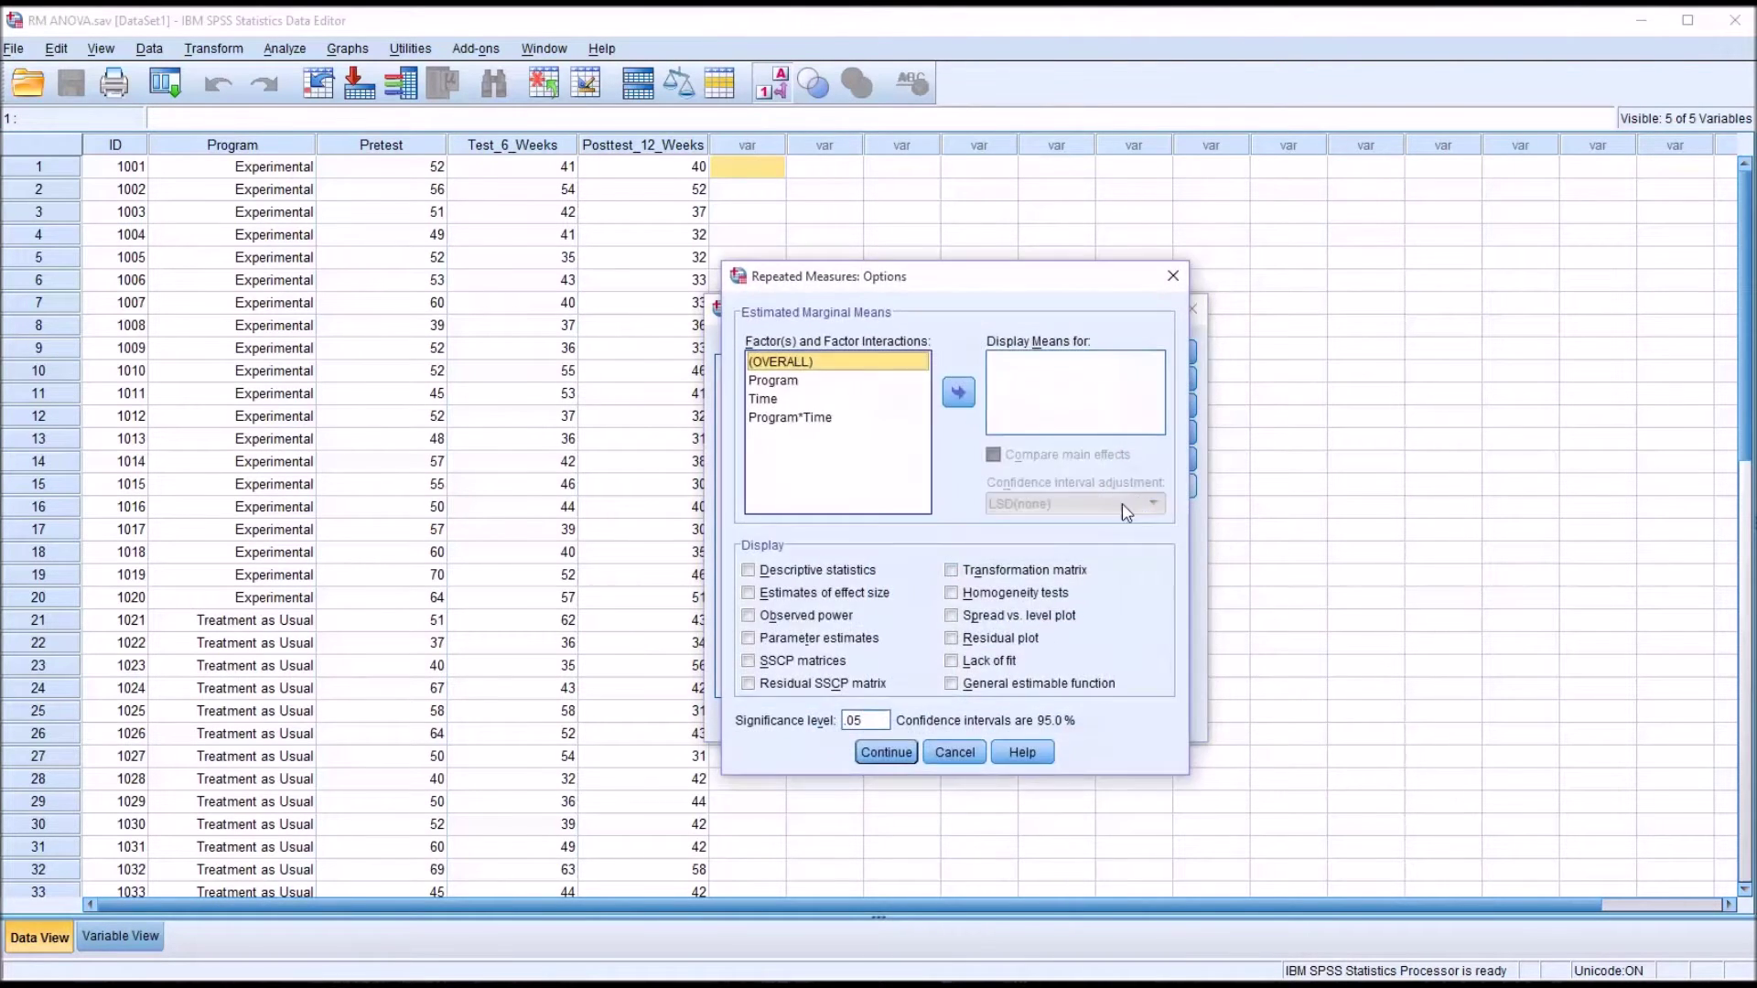
pyautogui.click(796, 381)
pyautogui.click(958, 392)
pyautogui.click(796, 400)
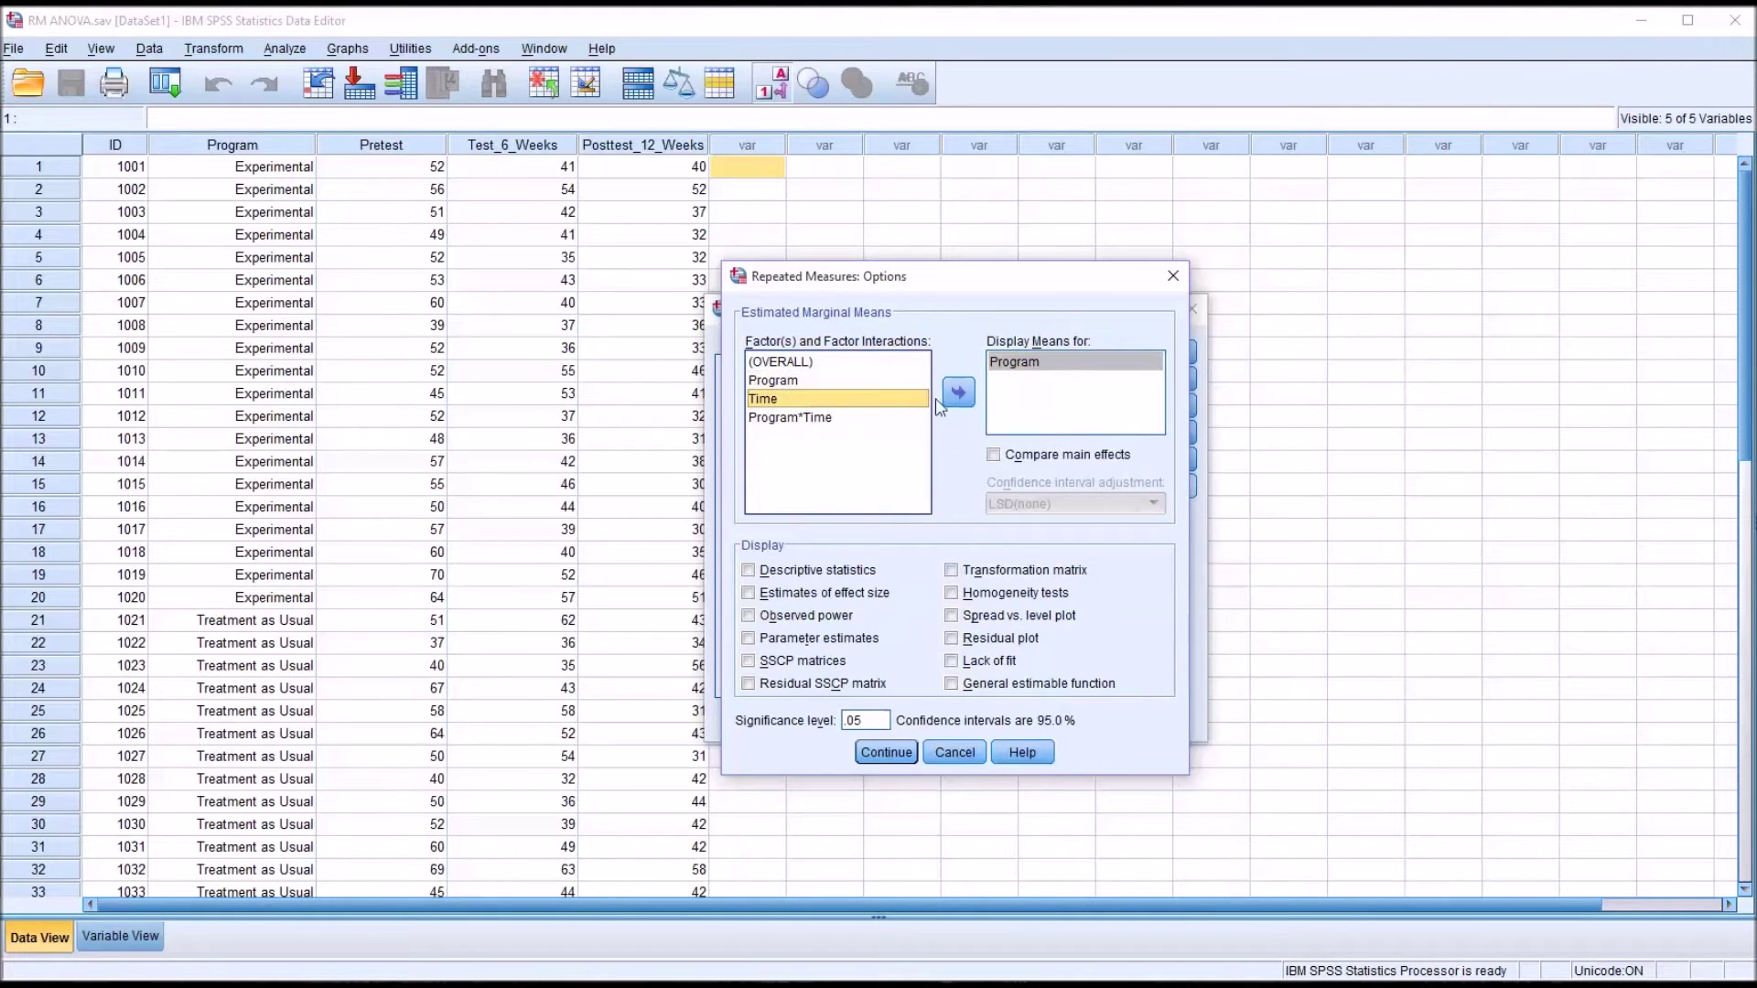
pyautogui.click(953, 398)
pyautogui.click(860, 418)
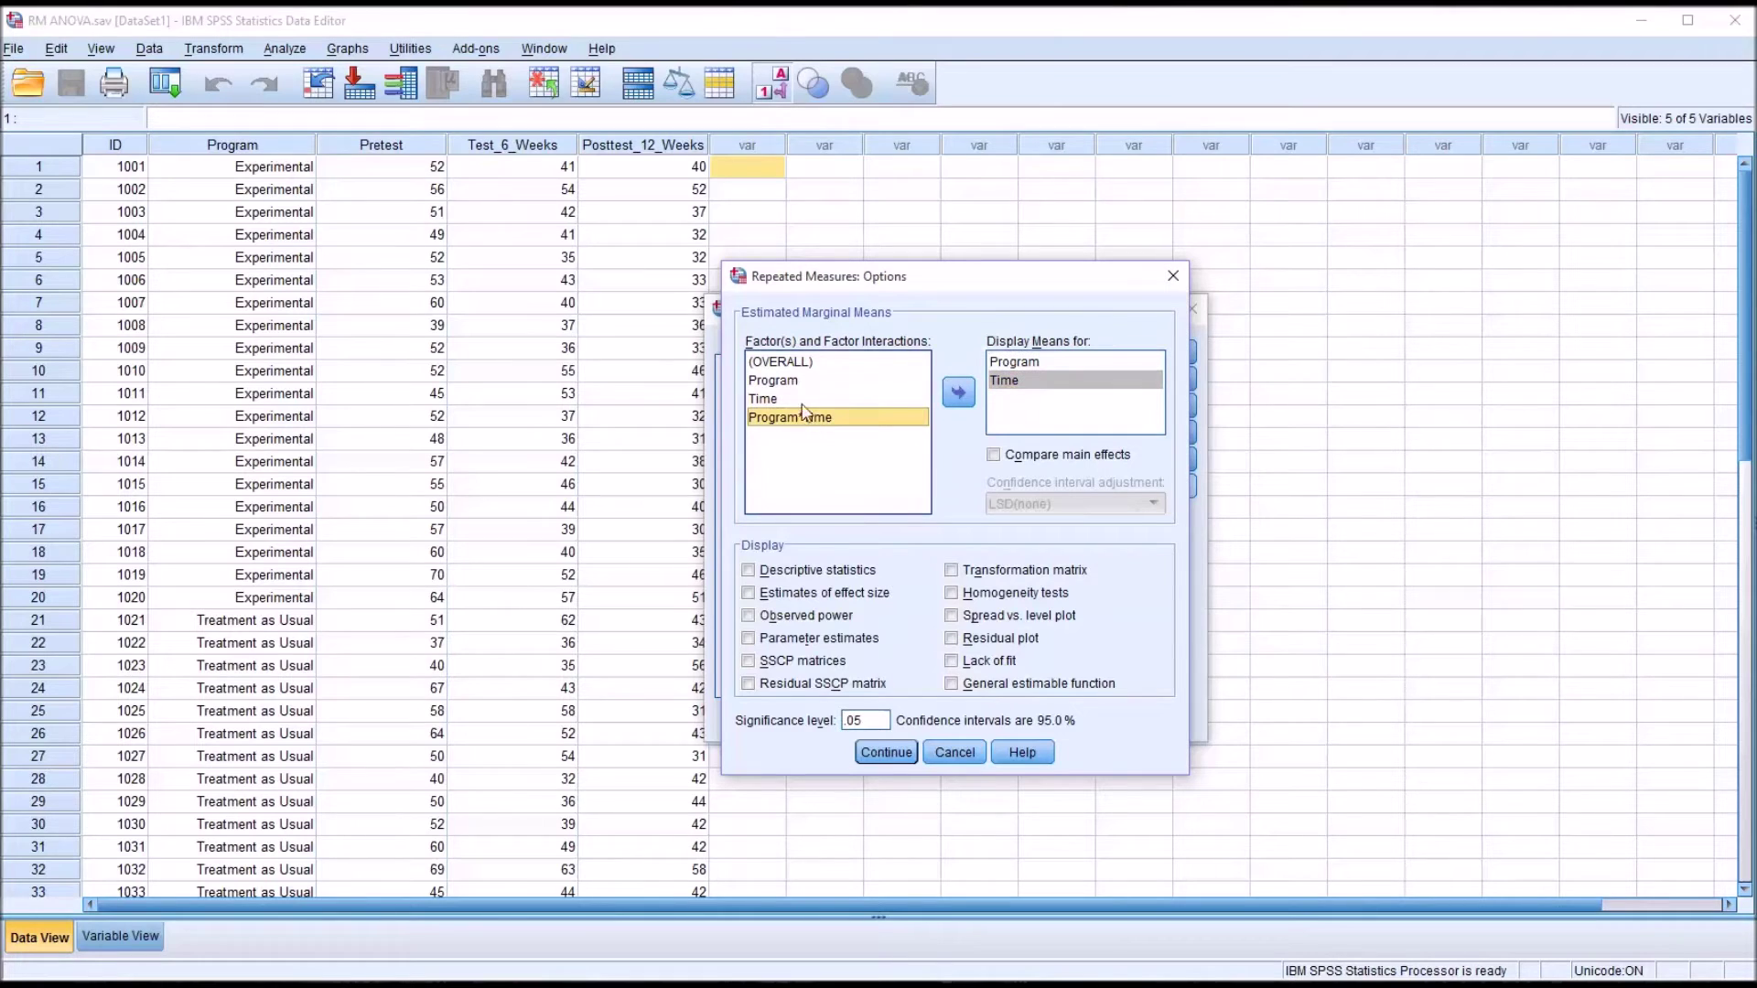
pyautogui.click(958, 391)
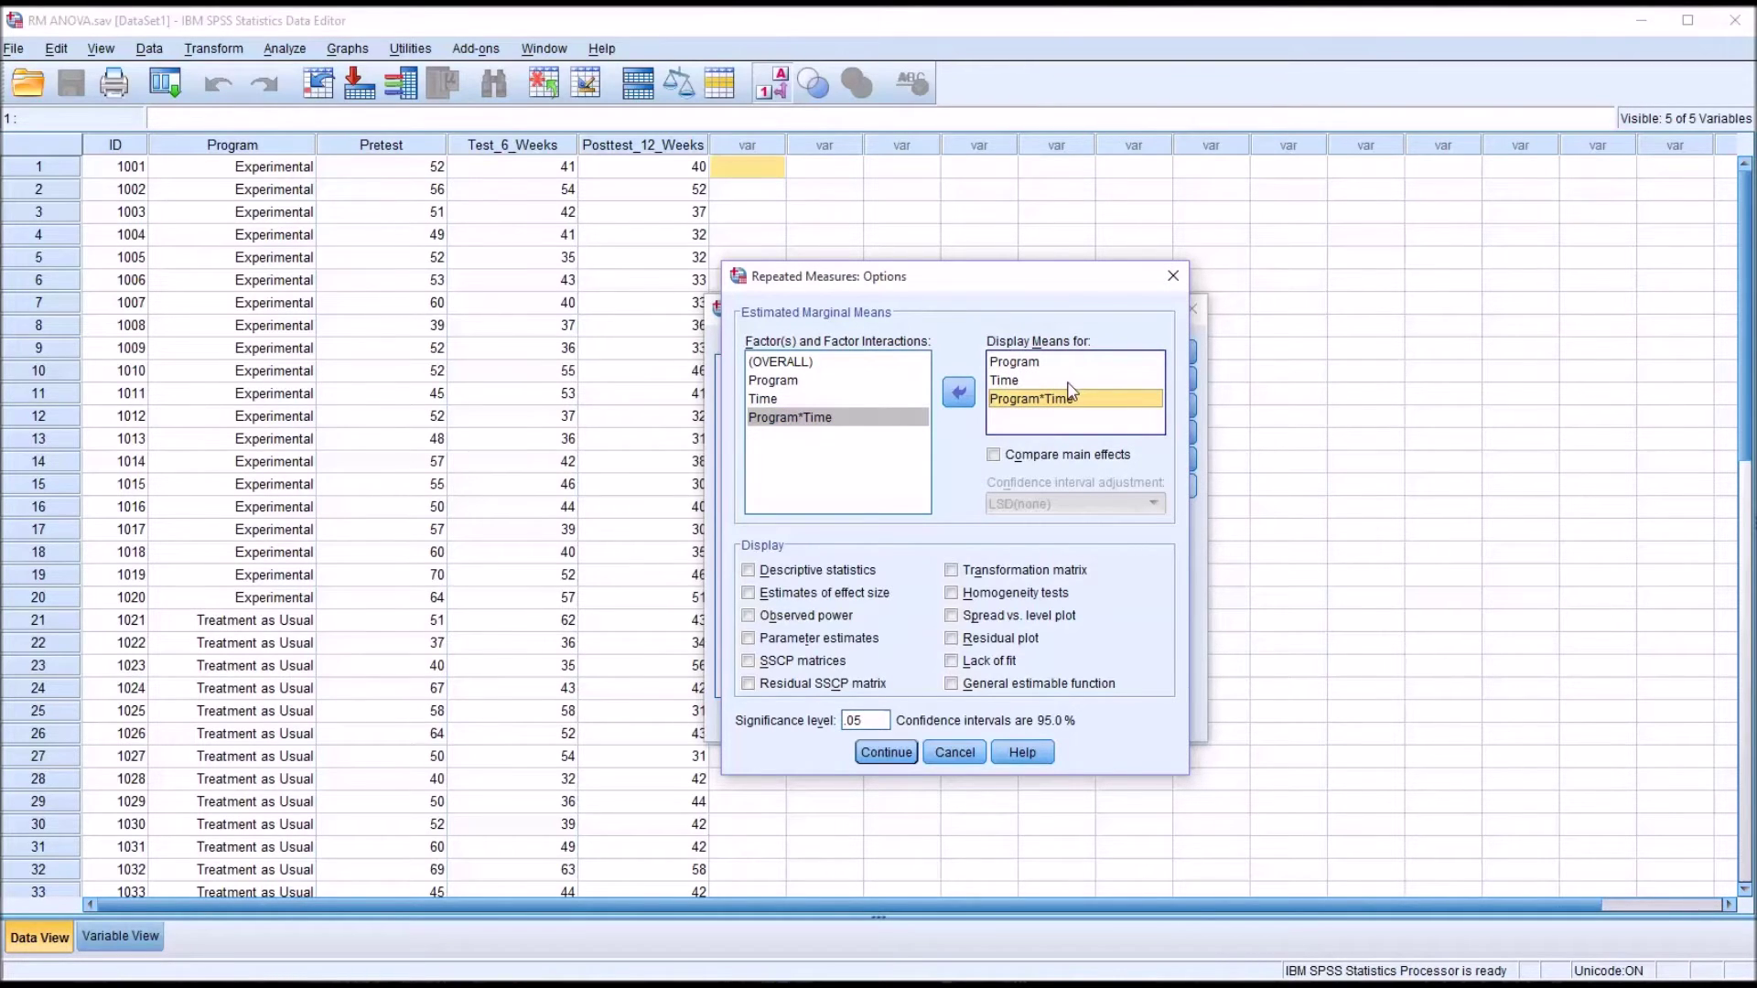
pyautogui.click(750, 575)
pyautogui.click(748, 595)
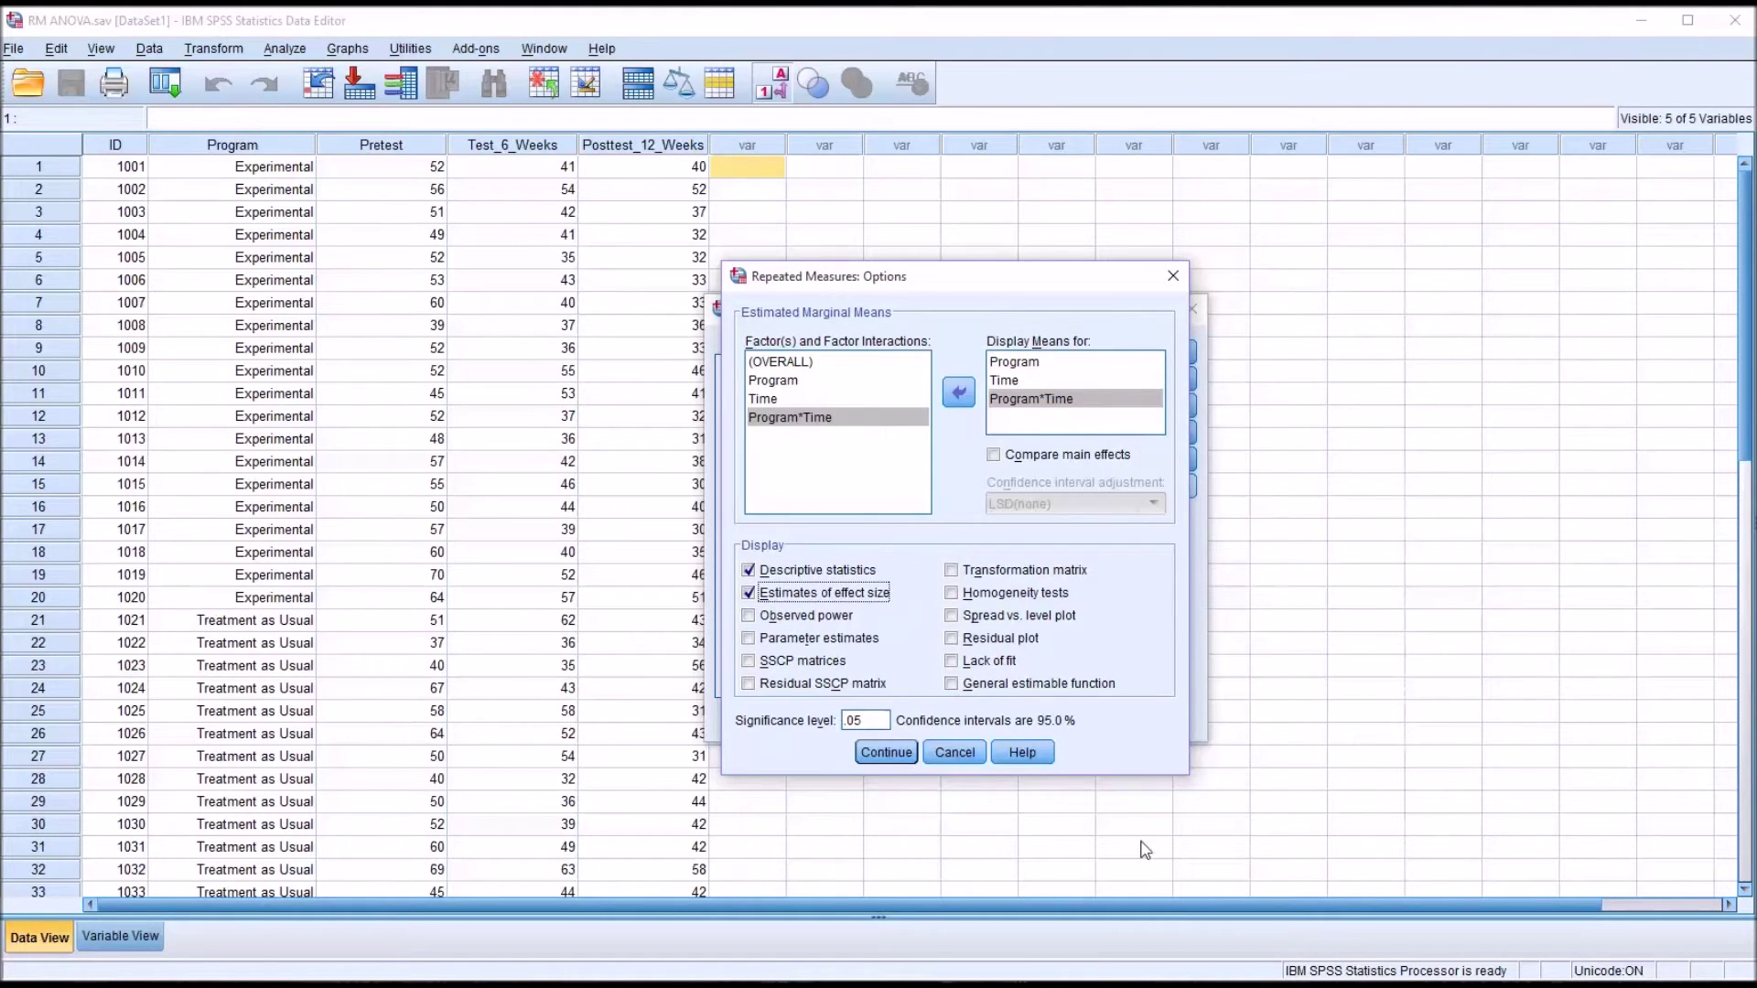
pyautogui.click(910, 756)
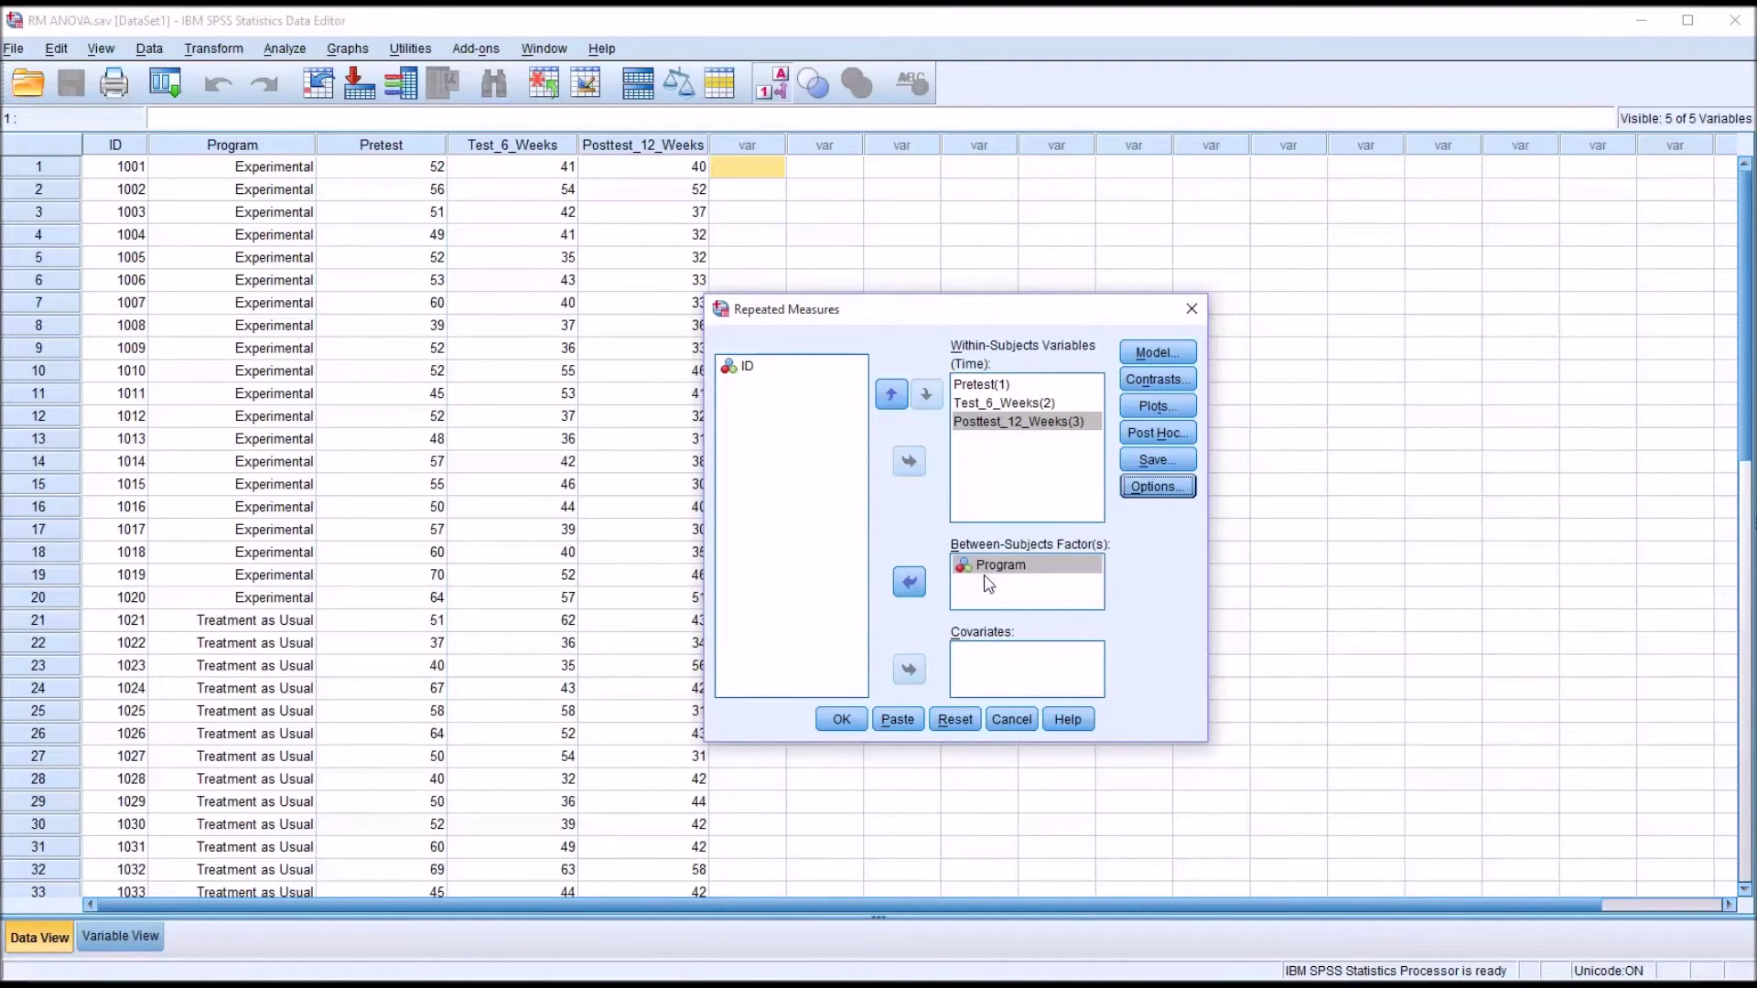
# Run the repeated-measures GLM and select the GLM syntax block at the top of the output
pyautogui.click(842, 722)
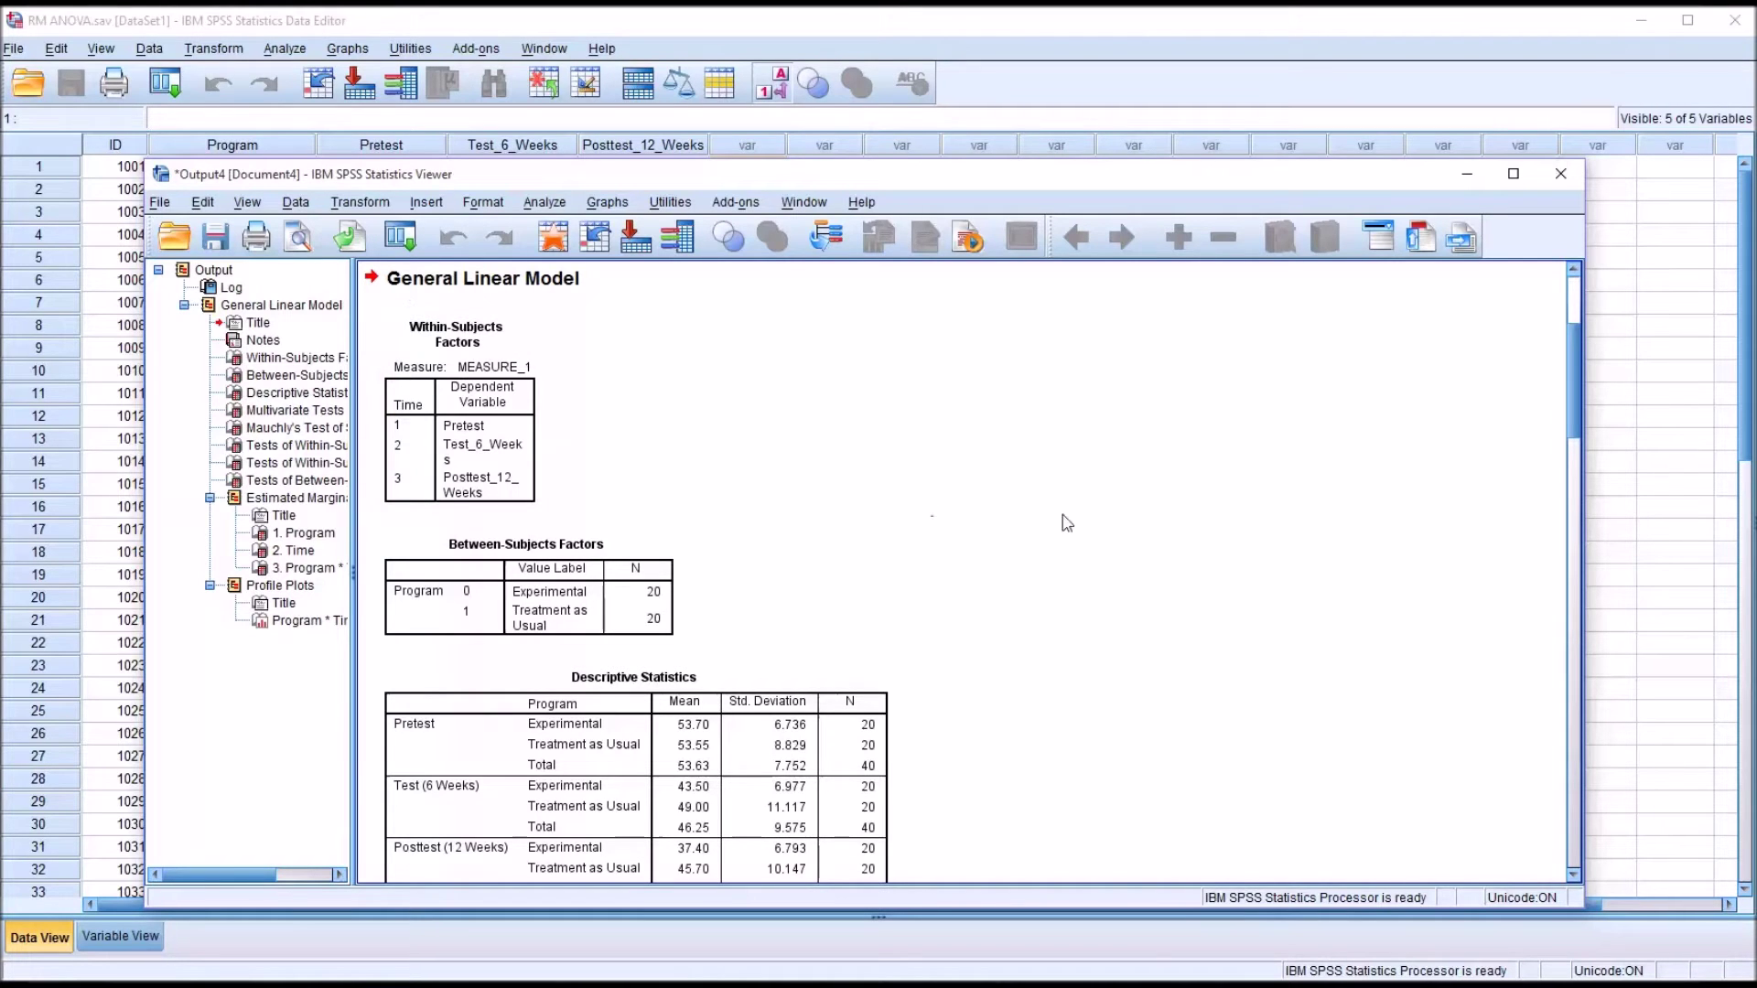
pyautogui.moveTo(1570, 395); pyautogui.dragTo(1558, 340)
pyautogui.click(793, 463)
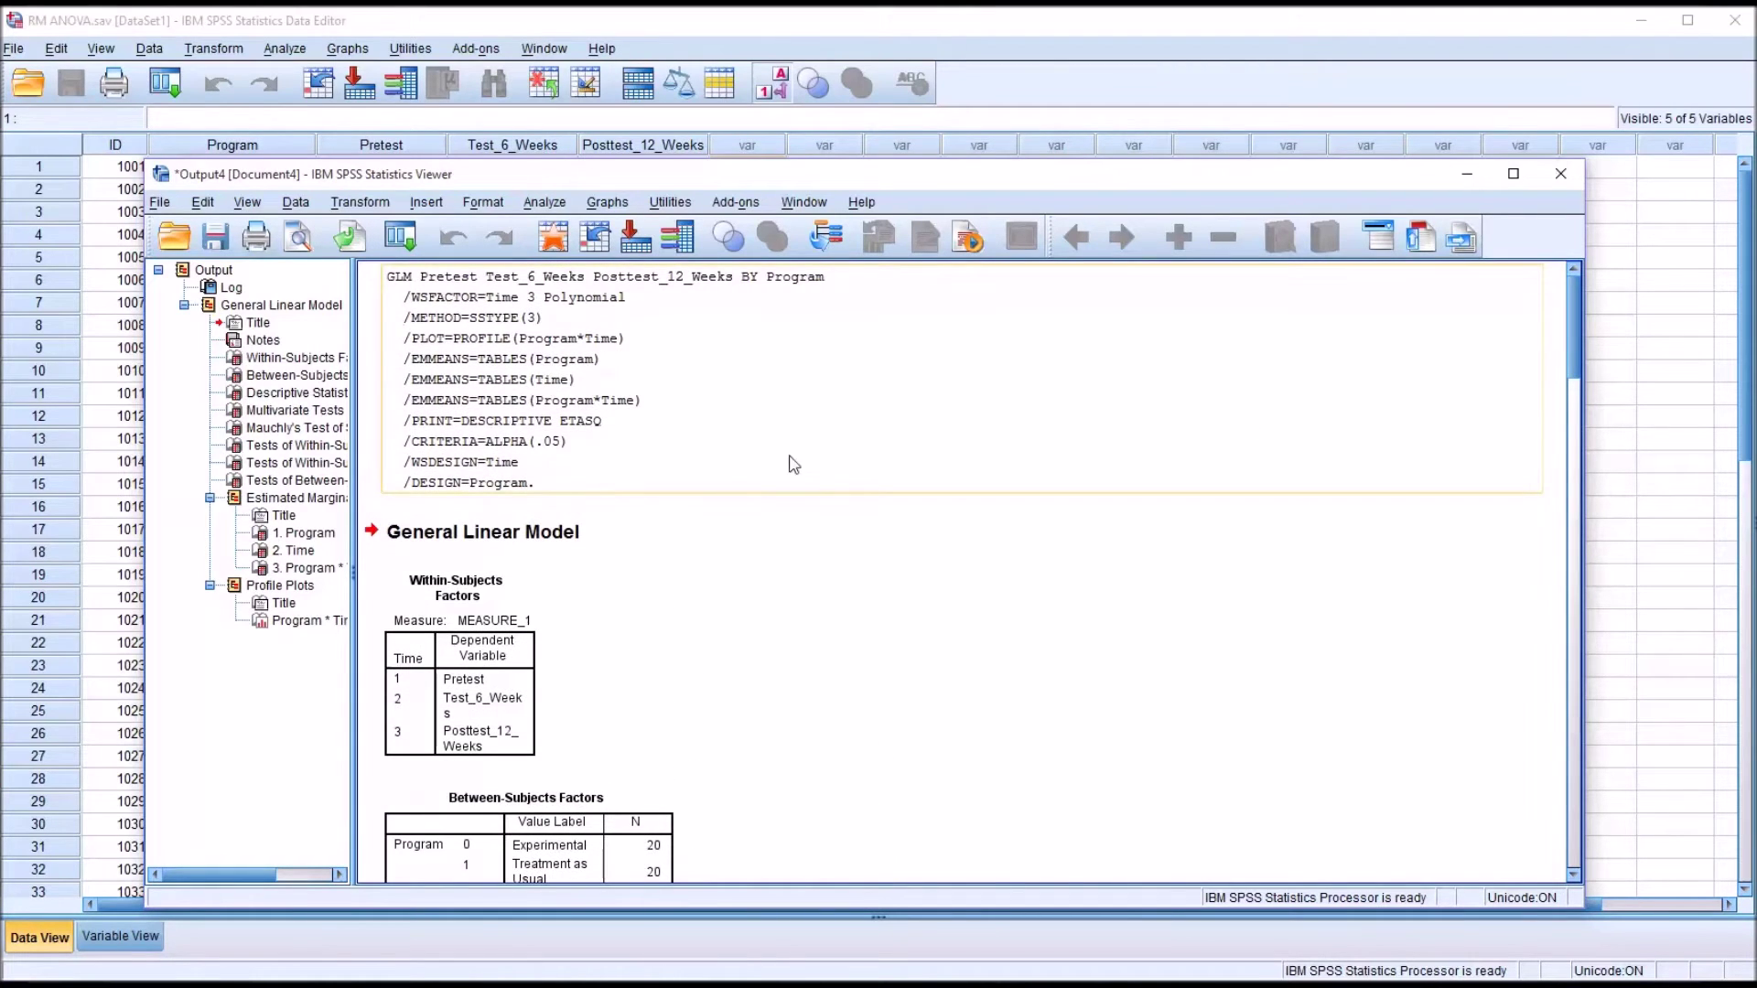
# Copy the GLM syntax from Pretest to Program. out of the output log, then minimize the Viewer
pyautogui.doubleClick(709, 421)
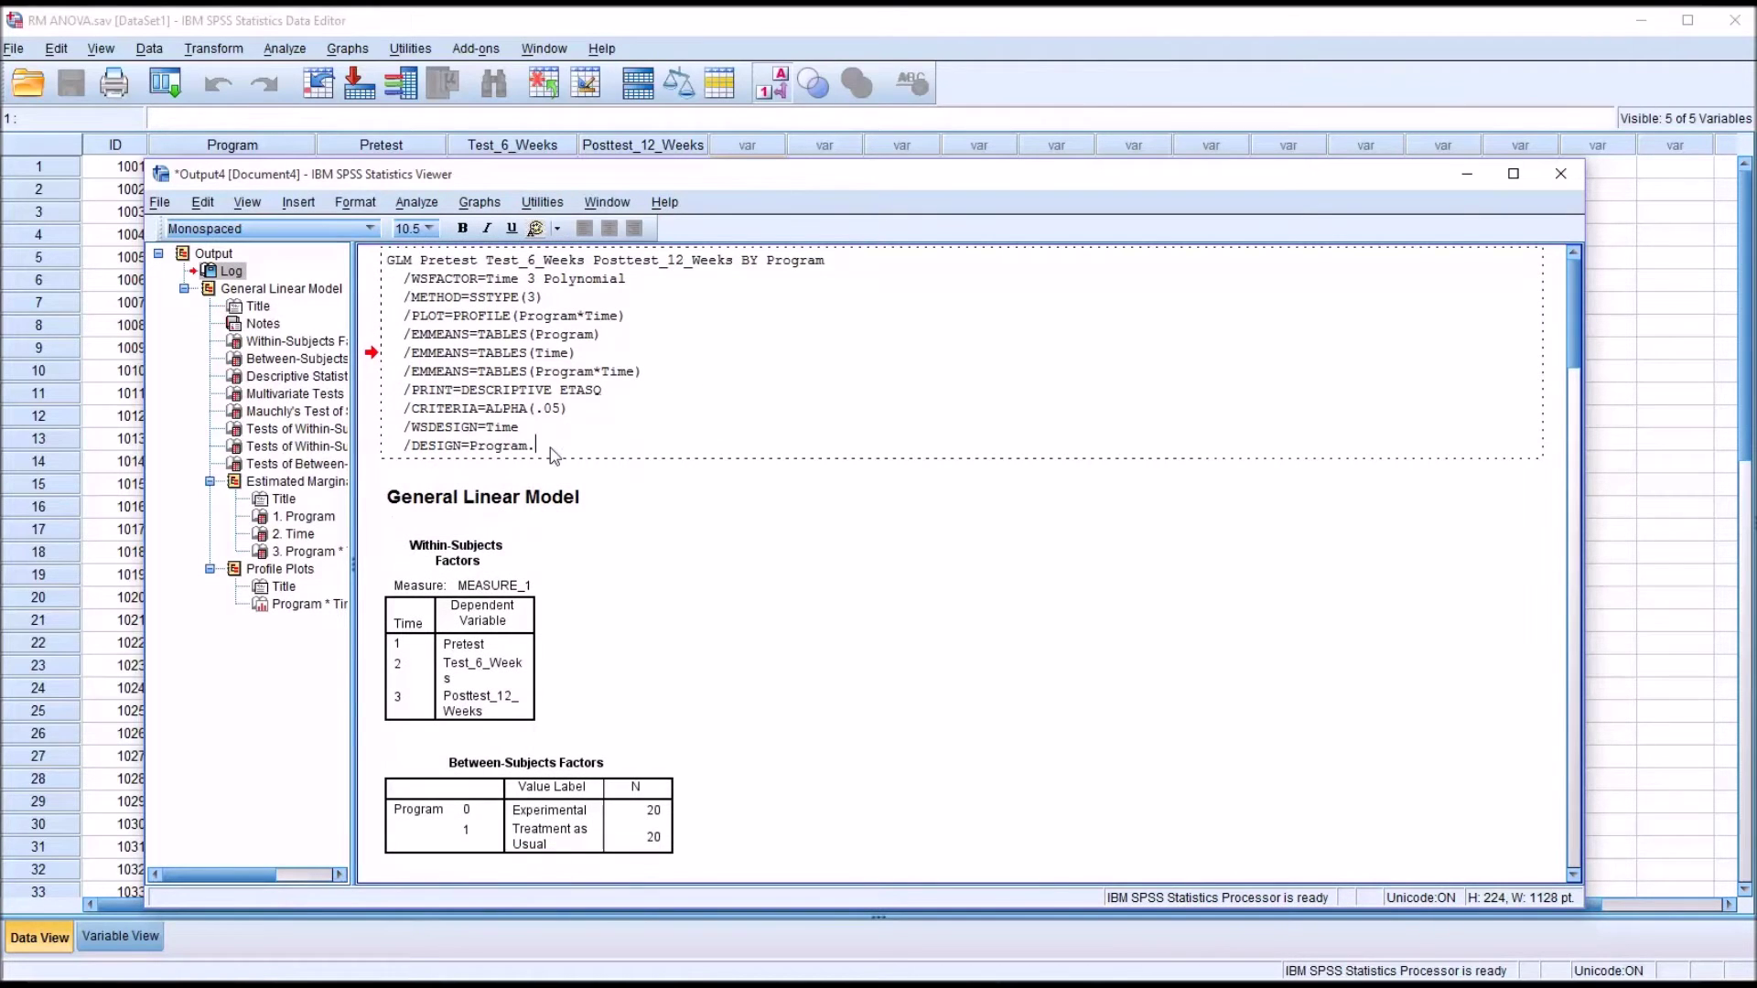
pyautogui.moveTo(546, 450); pyautogui.dragTo(397, 265)
pyautogui.moveTo(542, 441); pyautogui.dragTo(423, 263)
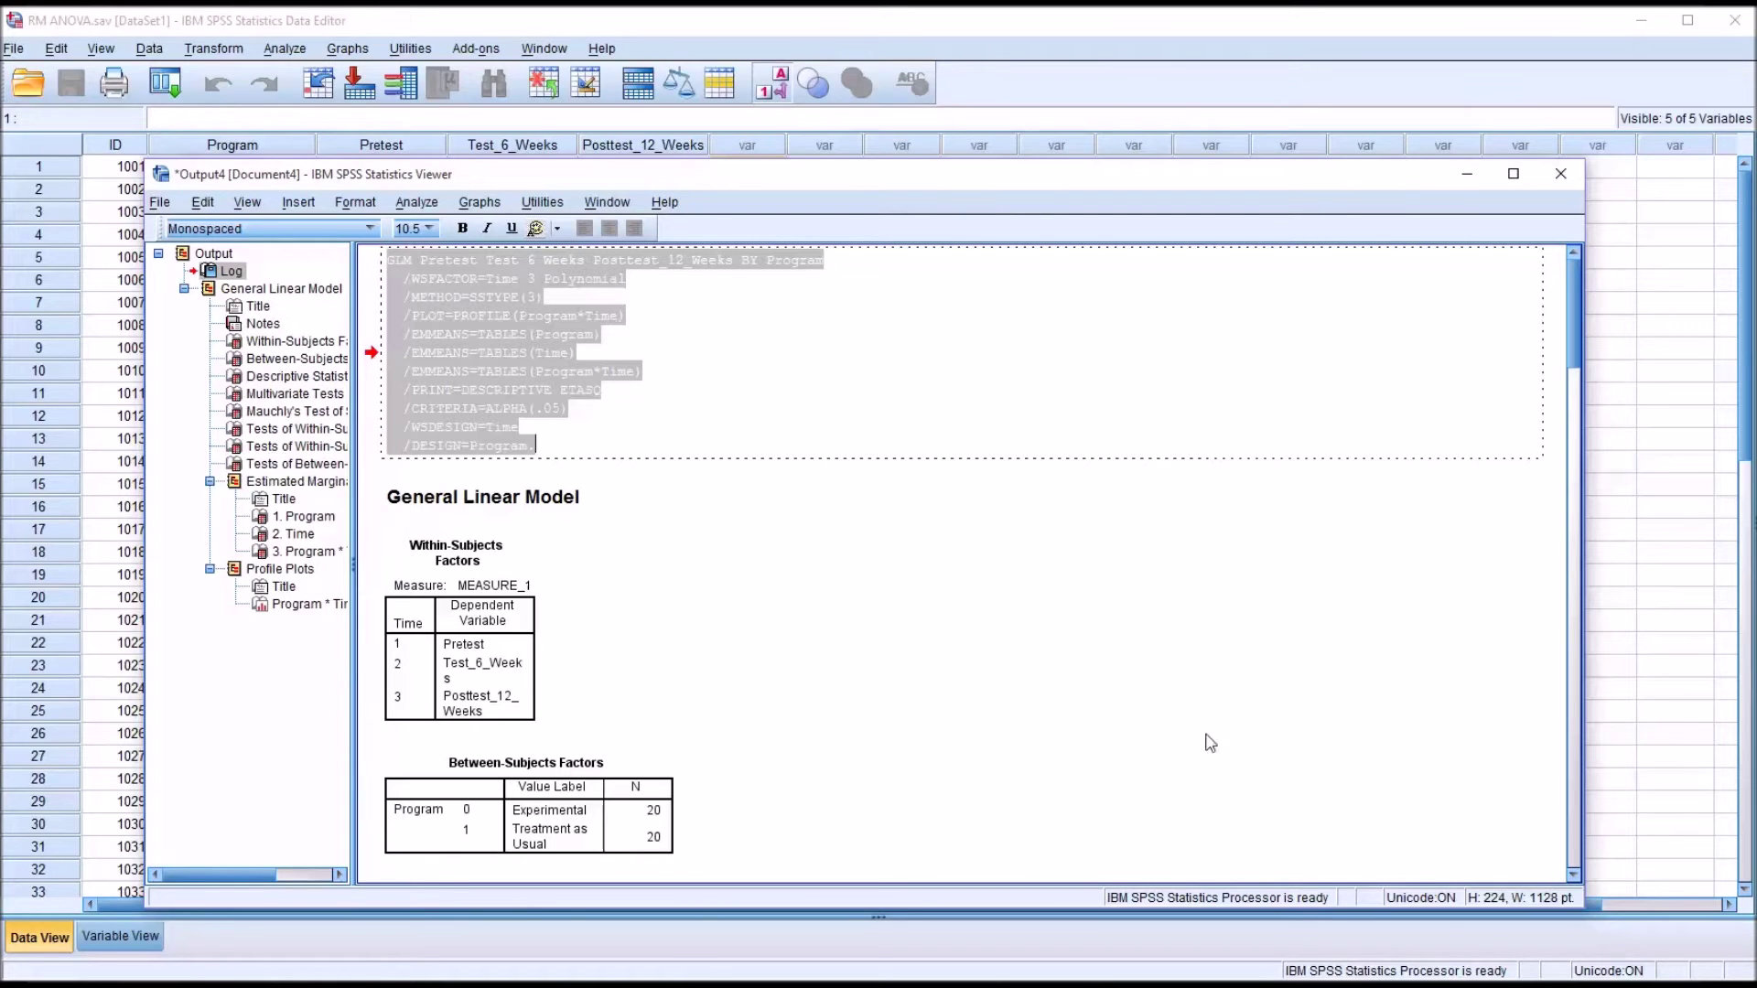
pyautogui.click(1467, 177)
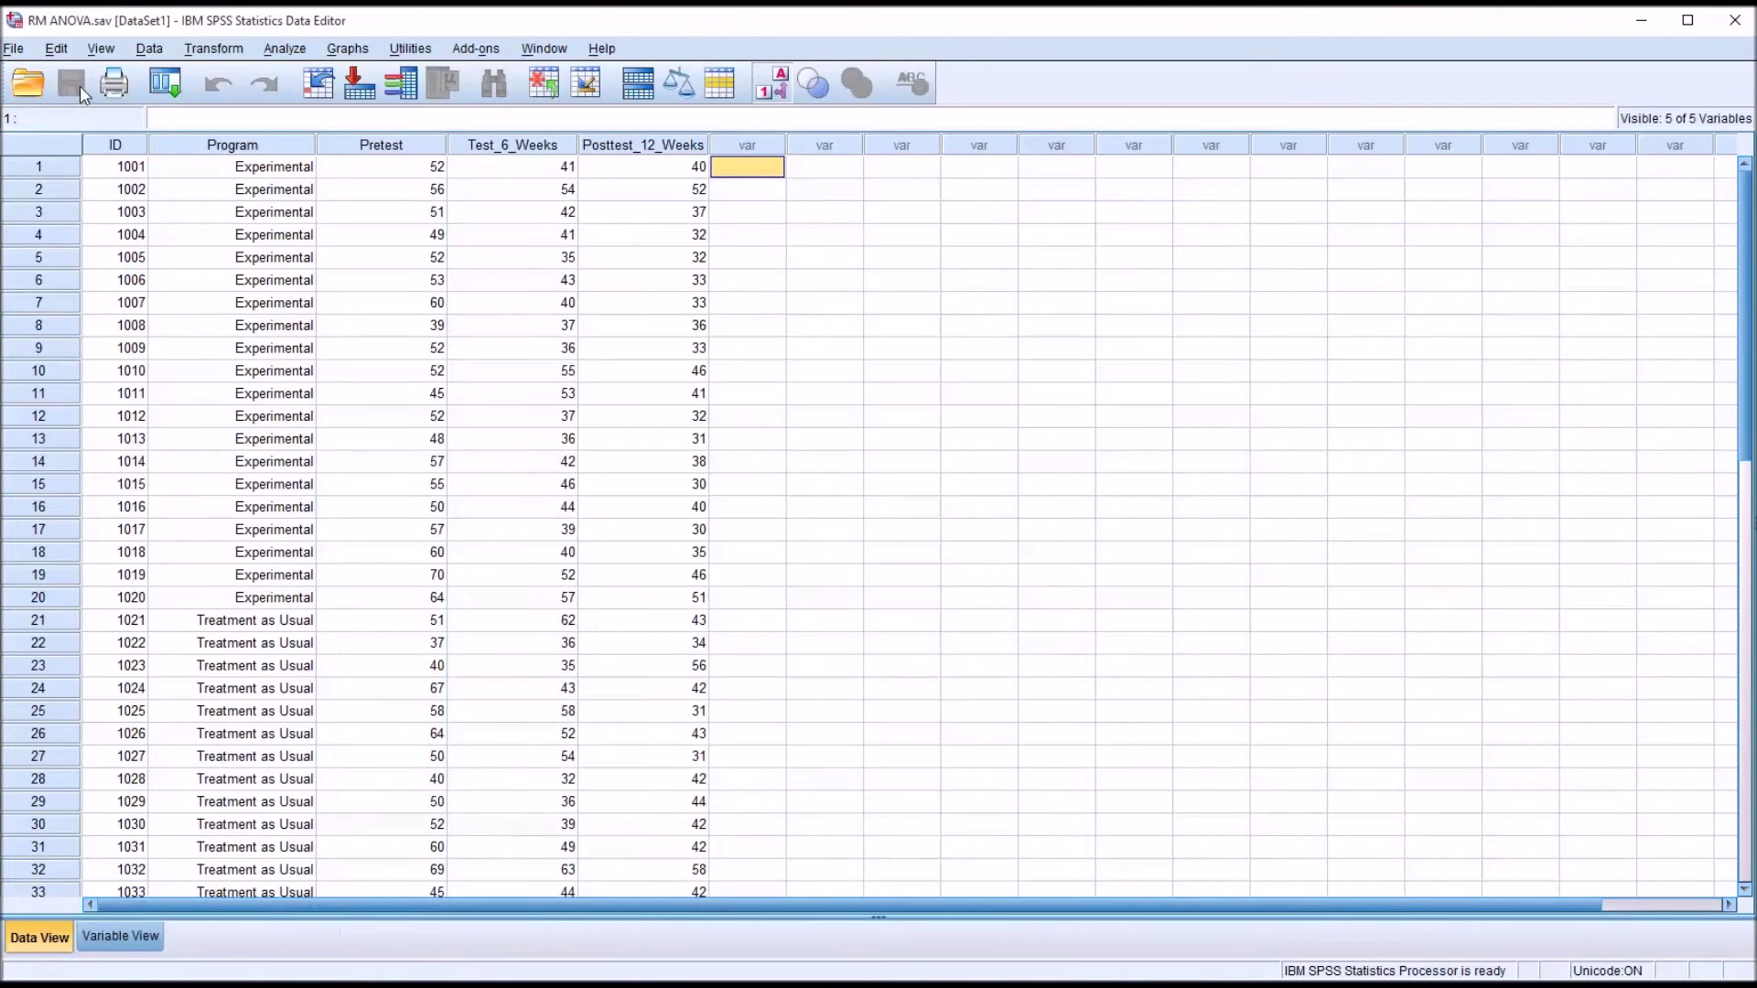
# Paste the copied GLM syntax into a new syntax document, Syntax7
pyautogui.click(15, 51)
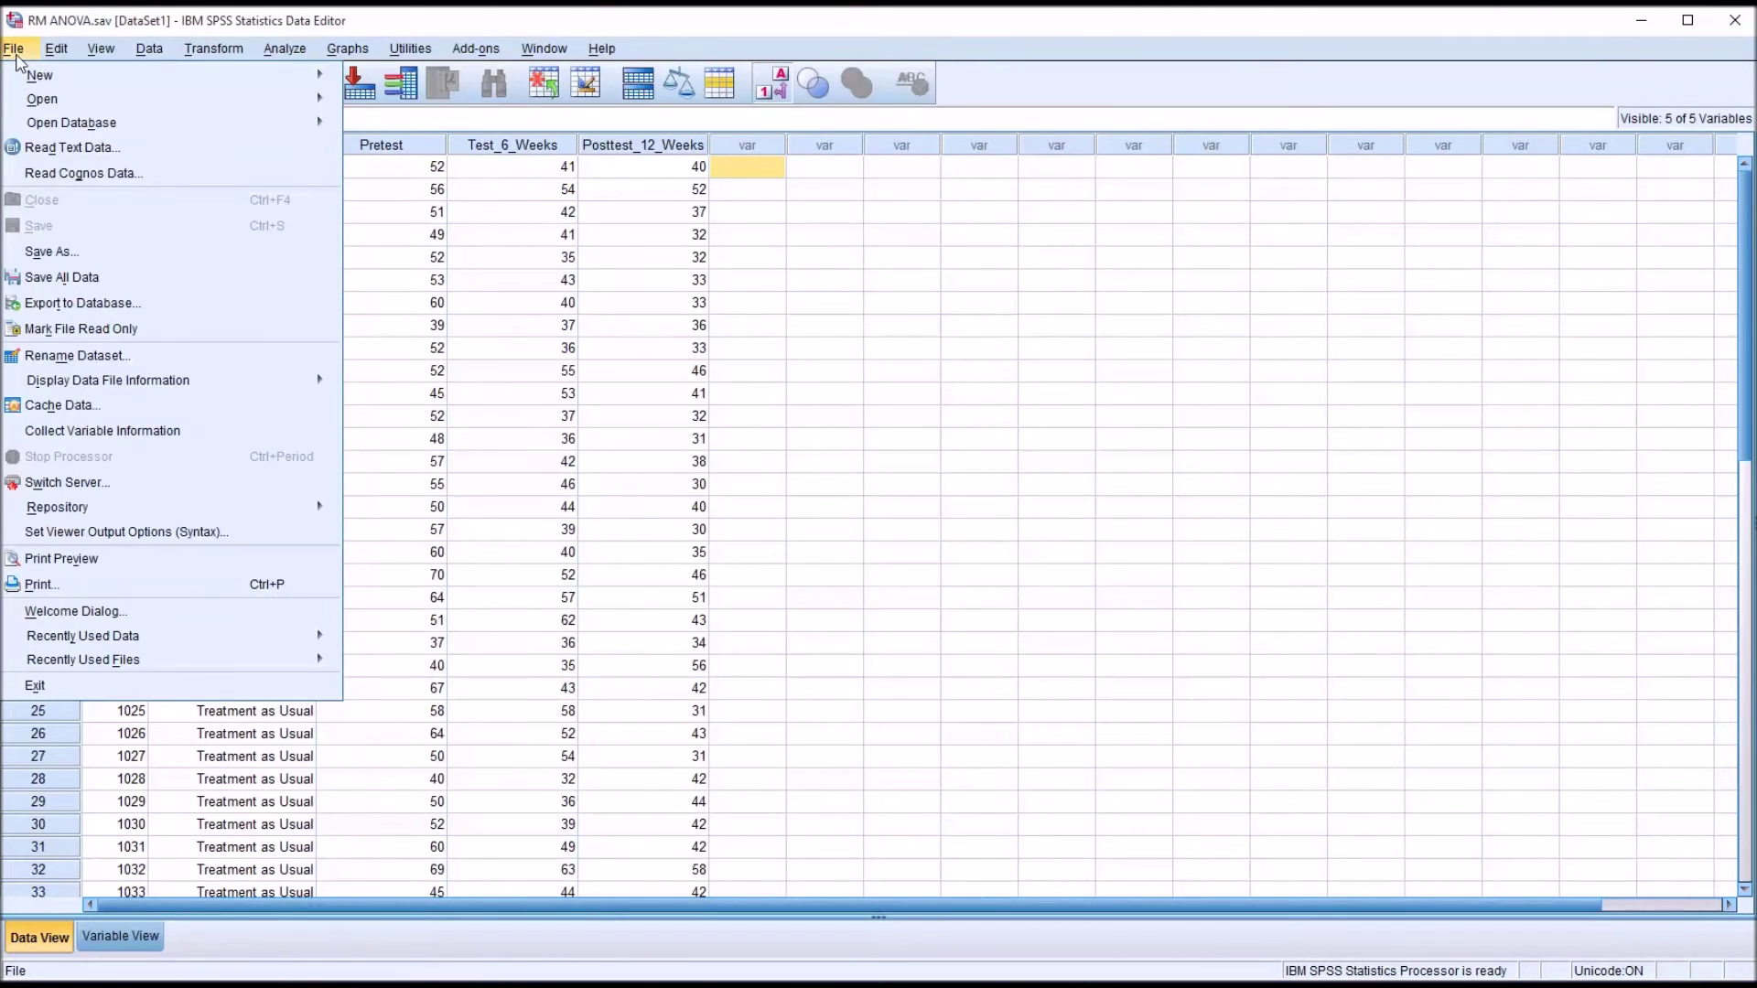
pyautogui.moveTo(50, 81)
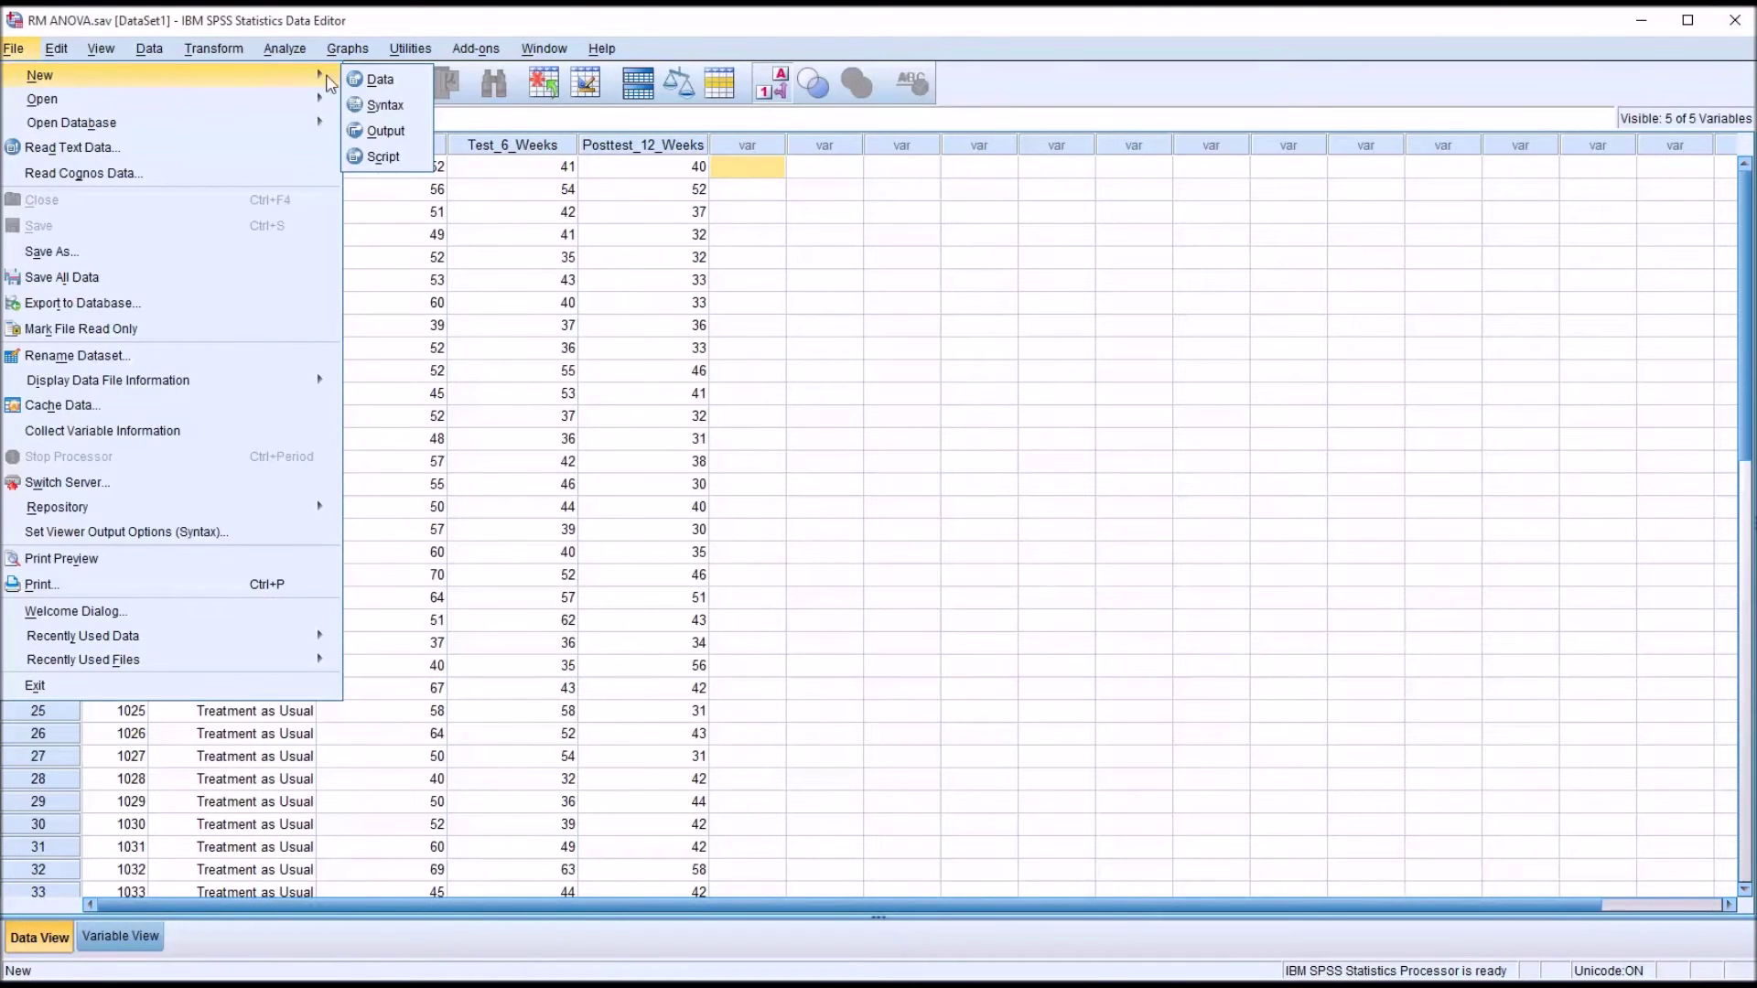
pyautogui.click(378, 108)
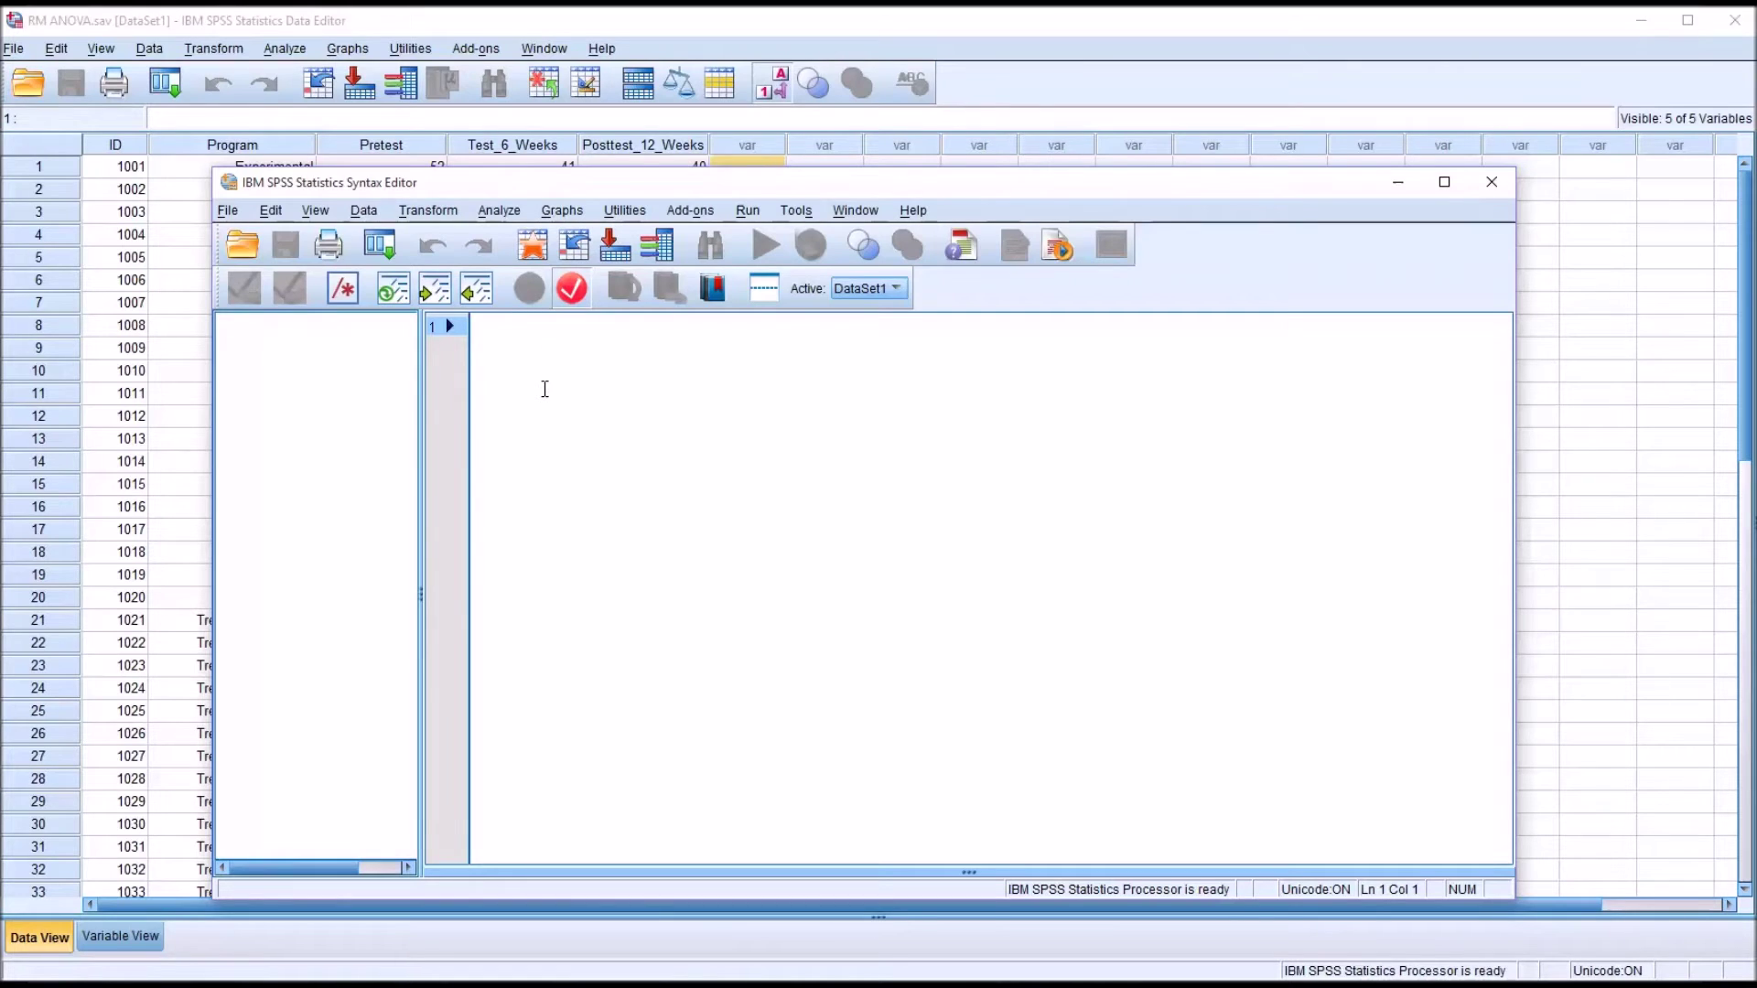
pyautogui.write('GLM Pretest Test_6_Weeks Posttest_12_Weeks BY Program   /WSFACTOR=Time 3 Polynomial   /METHOD=SSTYPE(3)   /PLOT=PROFILE(Program*Time)   /EMMEANS=TABLES(Program)   /EMMEANS=TABLES(Time)   /EMMEANS=TABLES(Program*Time)   /PRINT=DESCRIPTIVE ETASQ   /CRITERIA=ALPHA(.05)   /WSDESIGN=Time   /DESIGN=Program.')
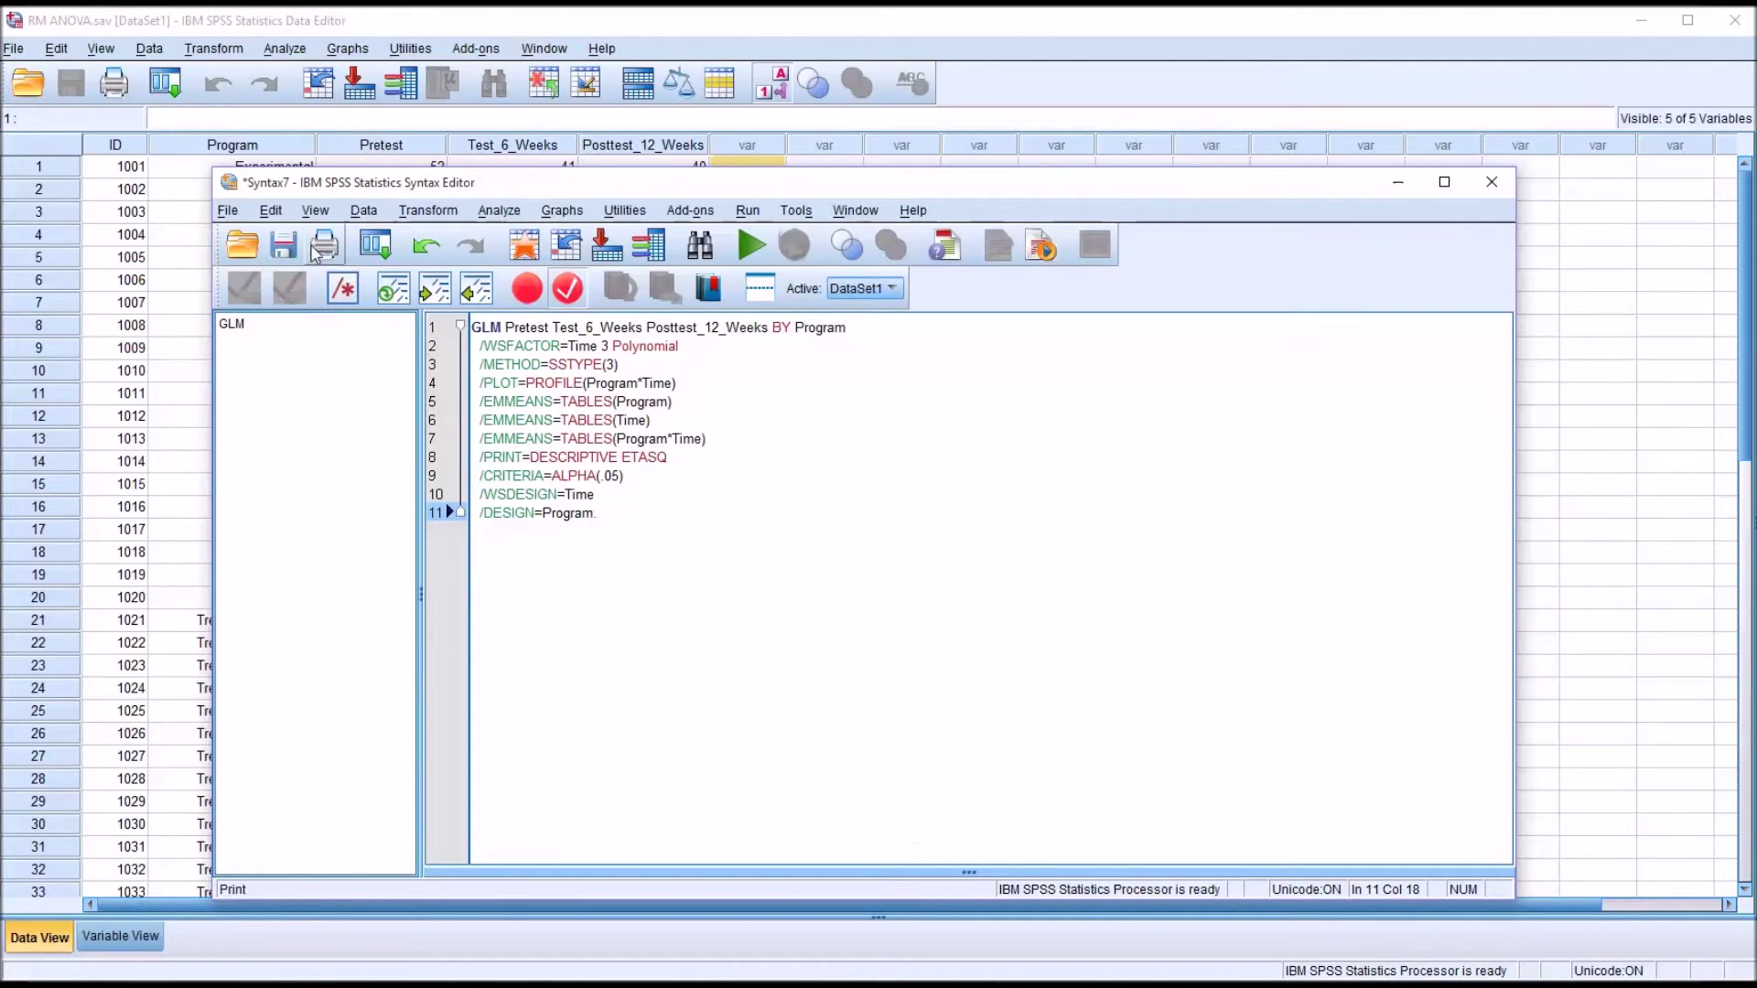
pyautogui.click(229, 211)
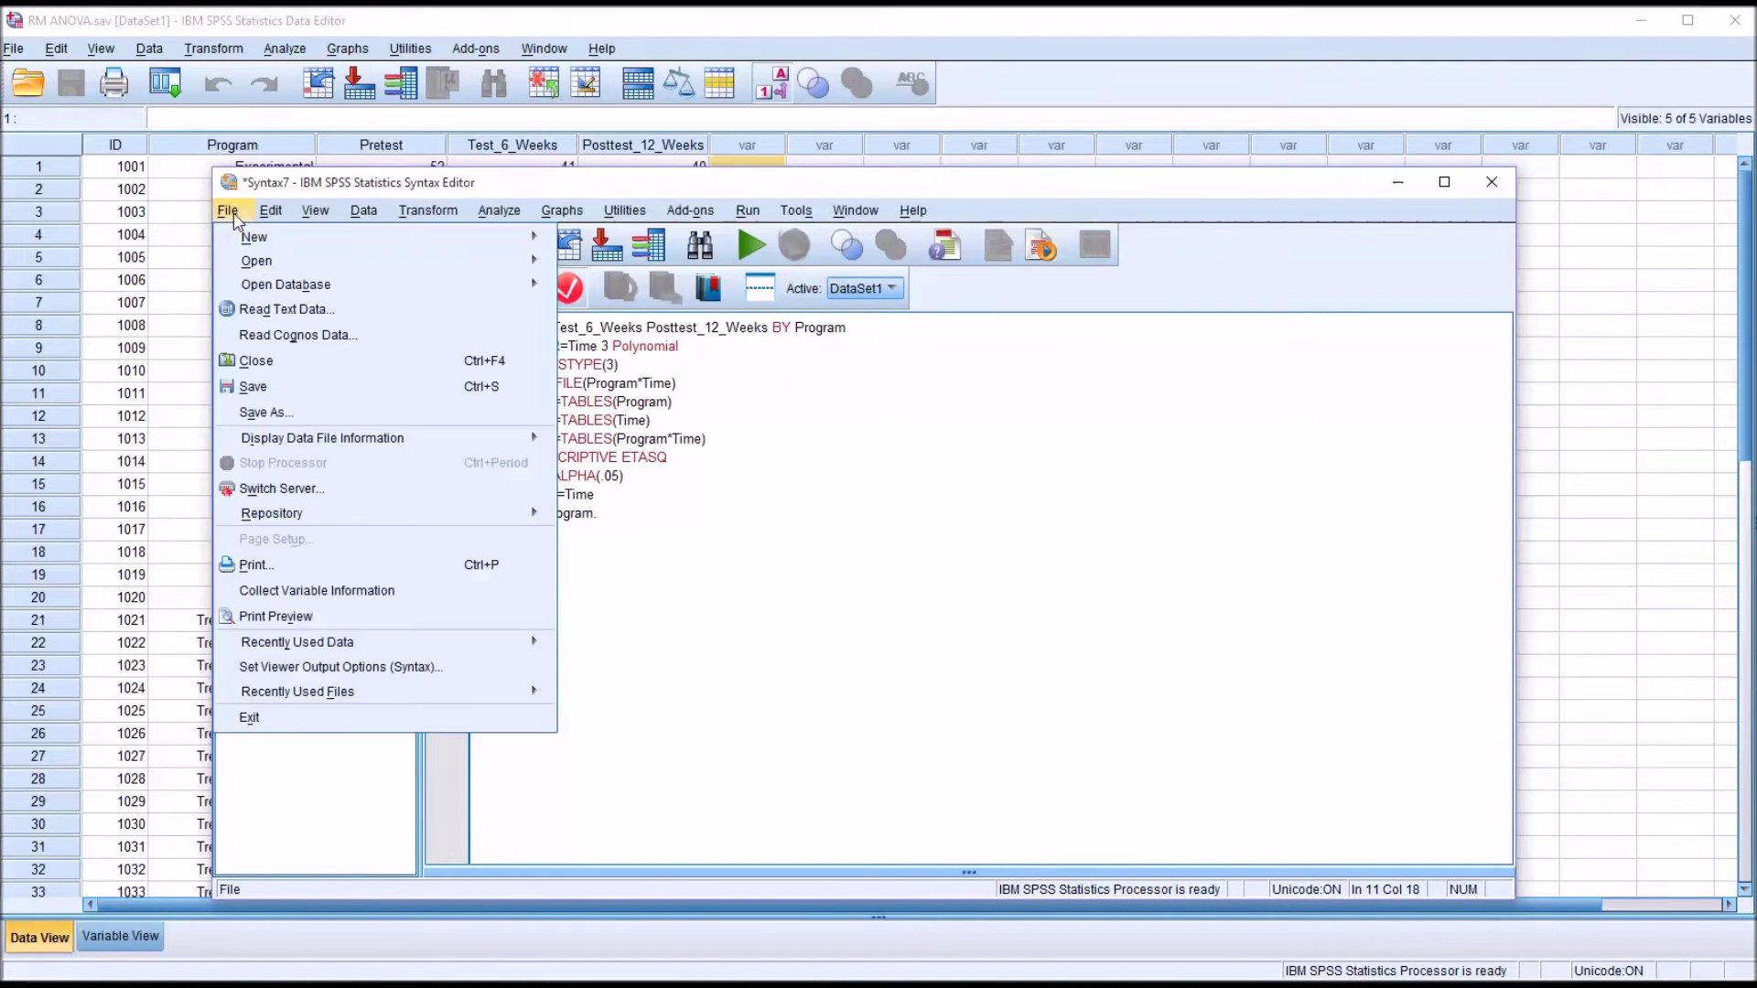
# Save the syntax as Syntax_RM_ANOVA.sps and close the Syntax Editor
pyautogui.click(299, 416)
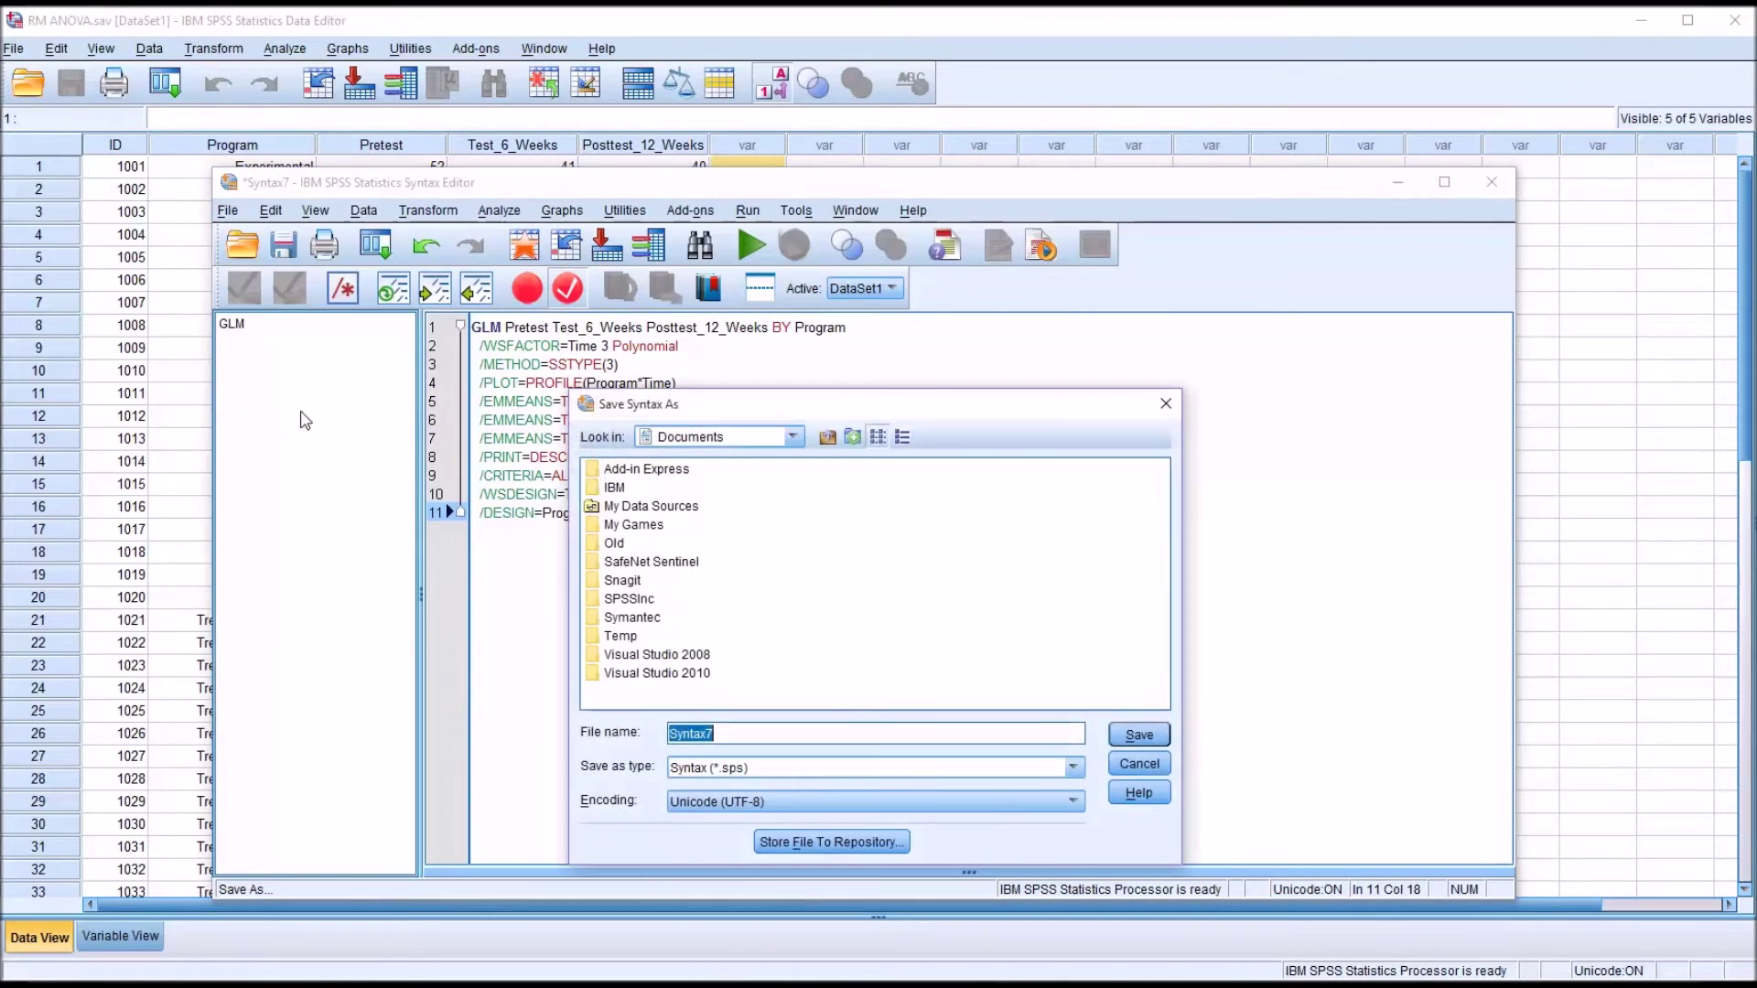
pyautogui.click(723, 737)
pyautogui.click(1140, 736)
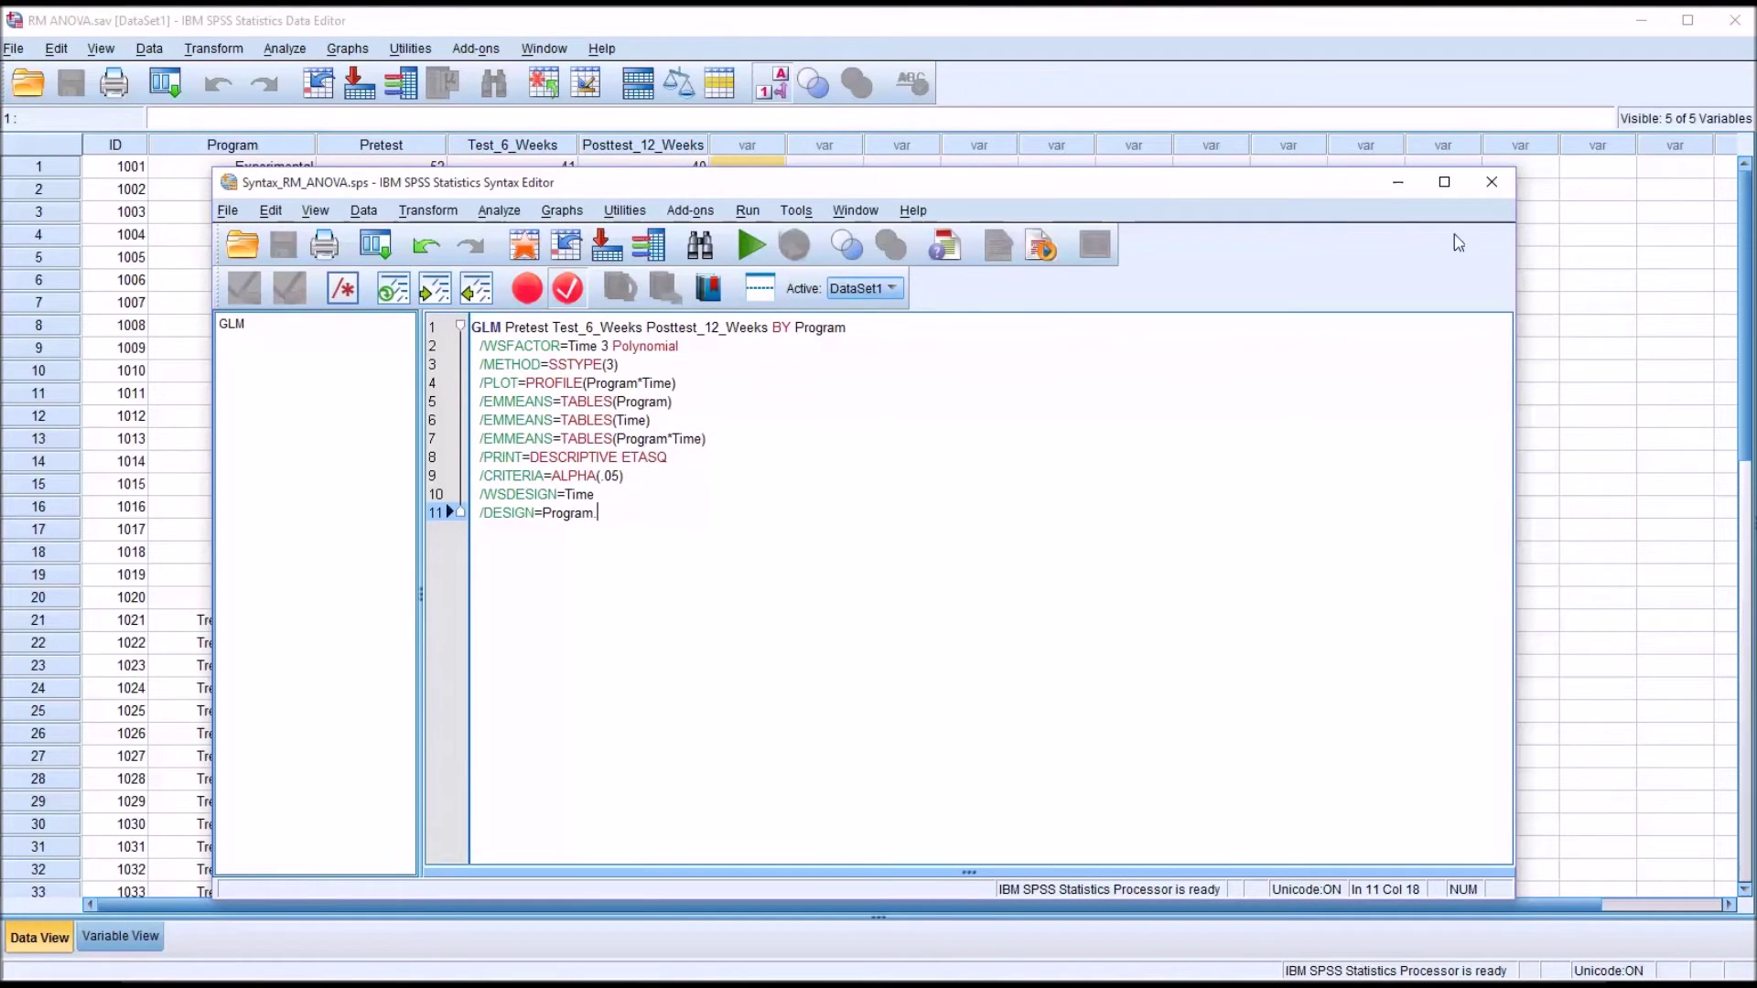
pyautogui.click(1493, 181)
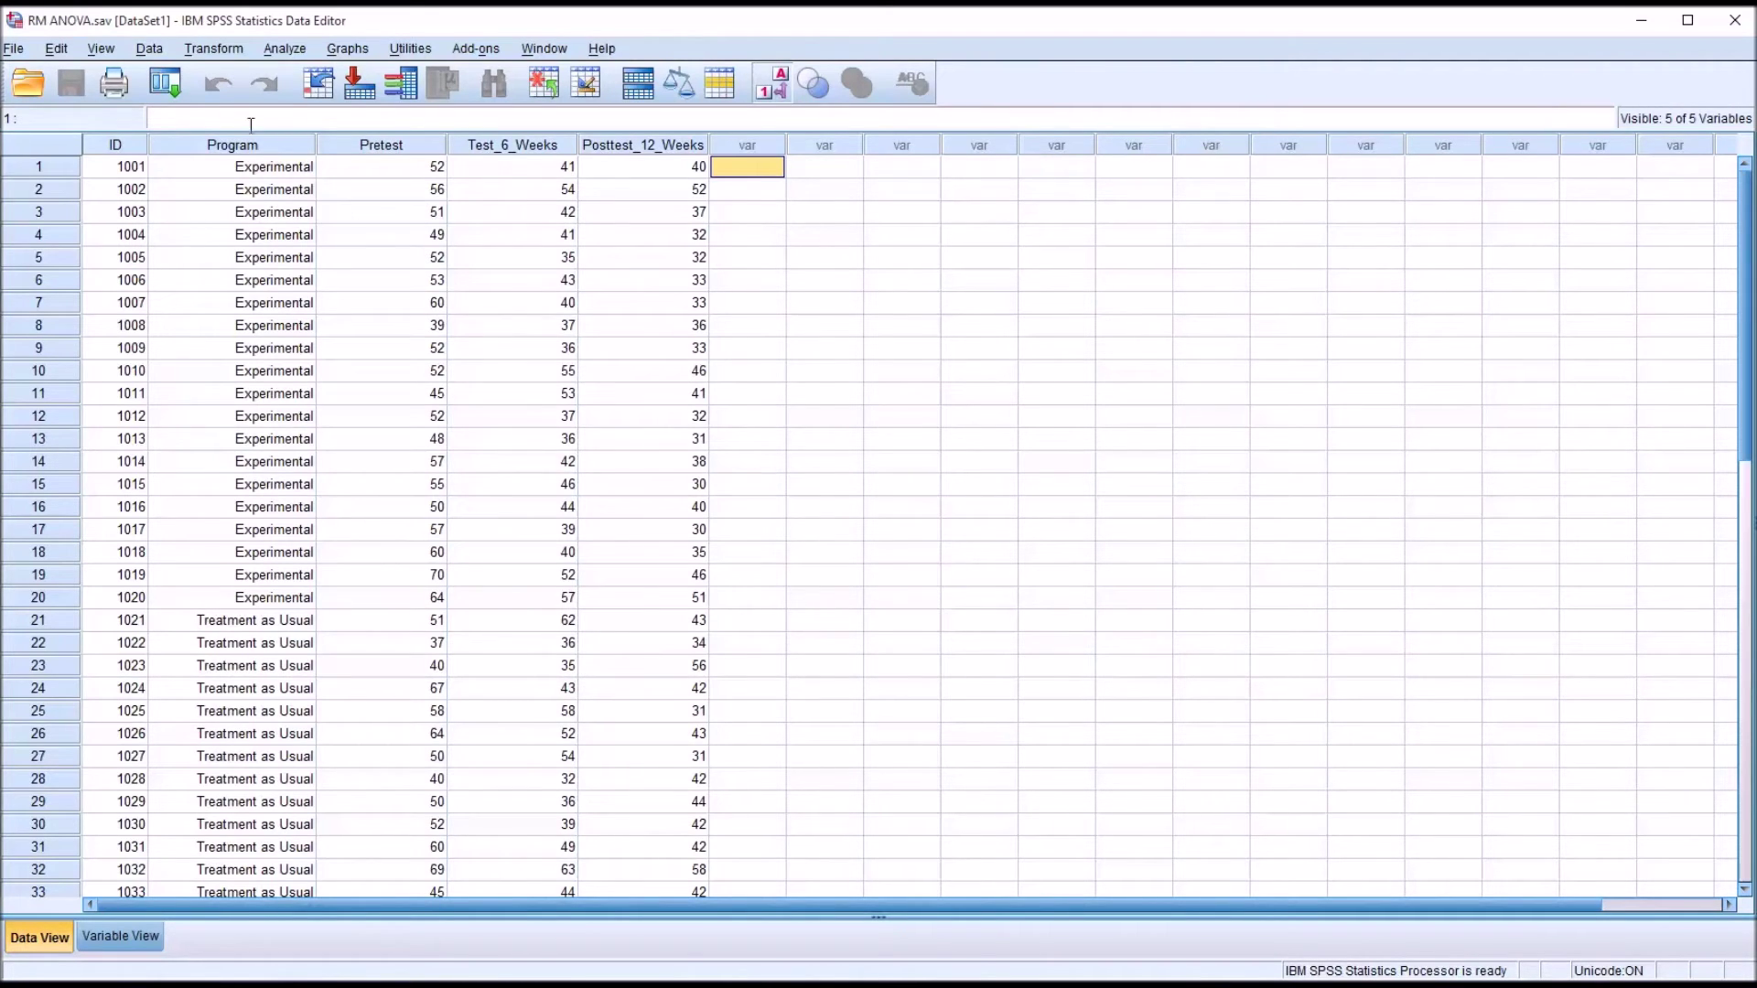
# Reset the Repeated Measures variable assignments and close the dialog
pyautogui.click(285, 48)
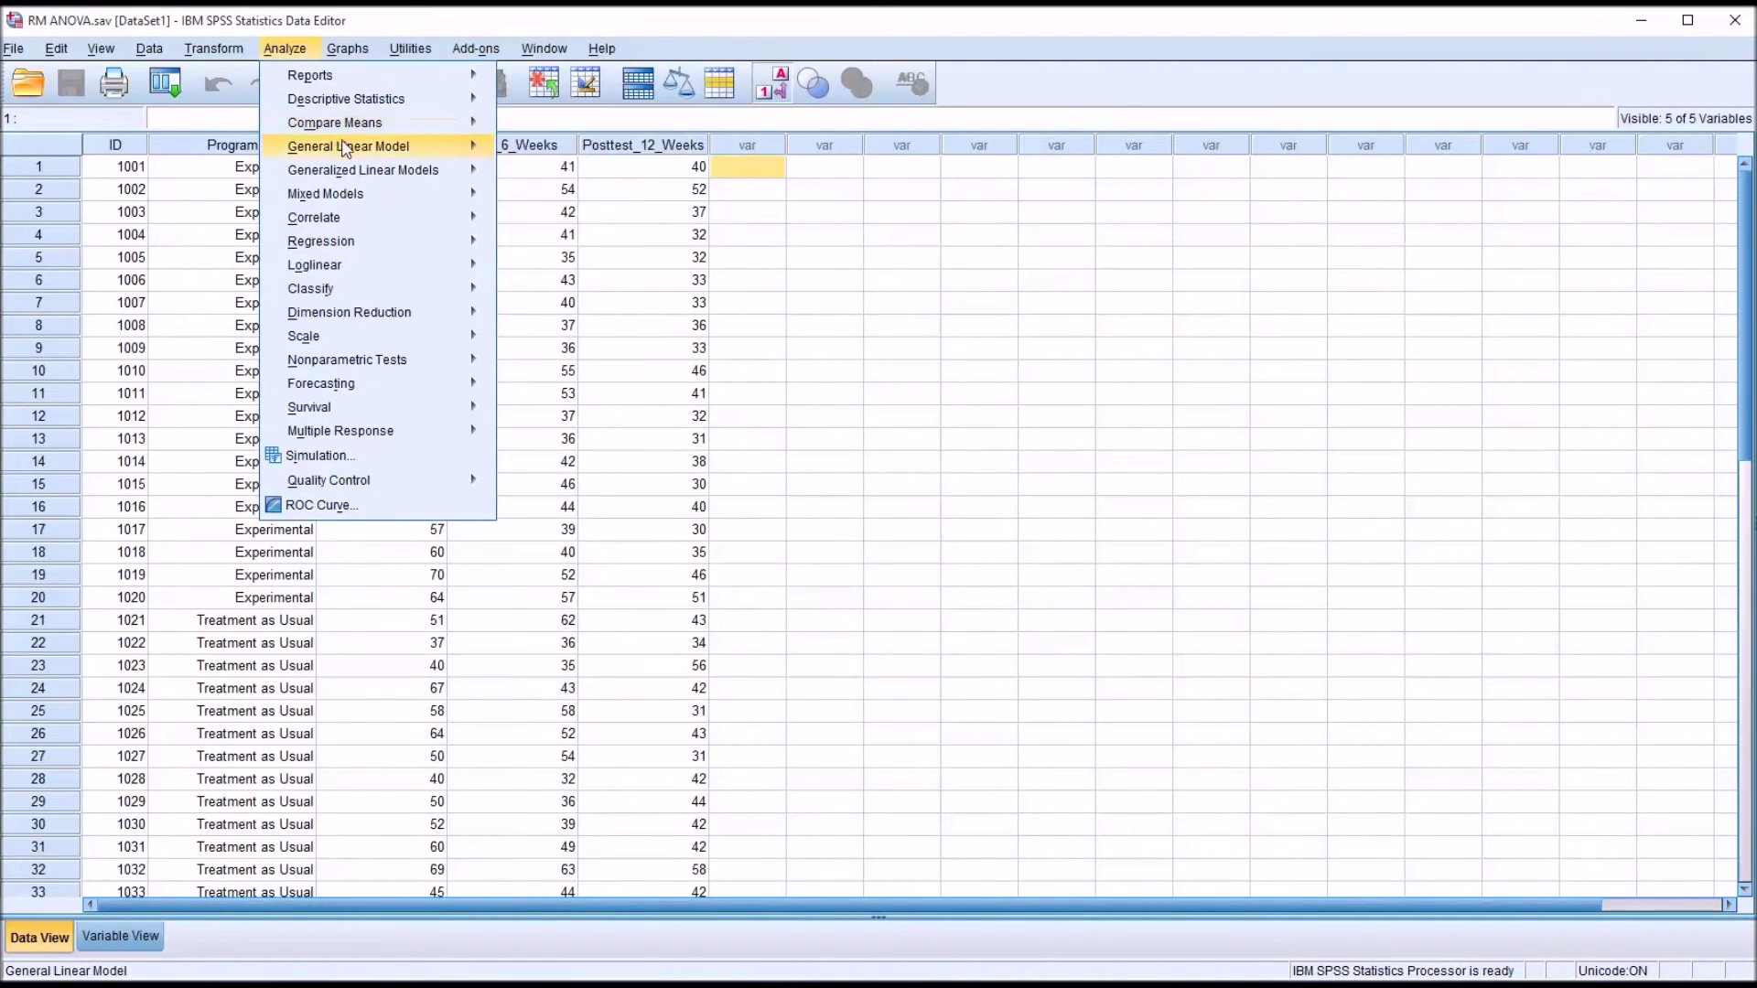
pyautogui.moveTo(346, 150)
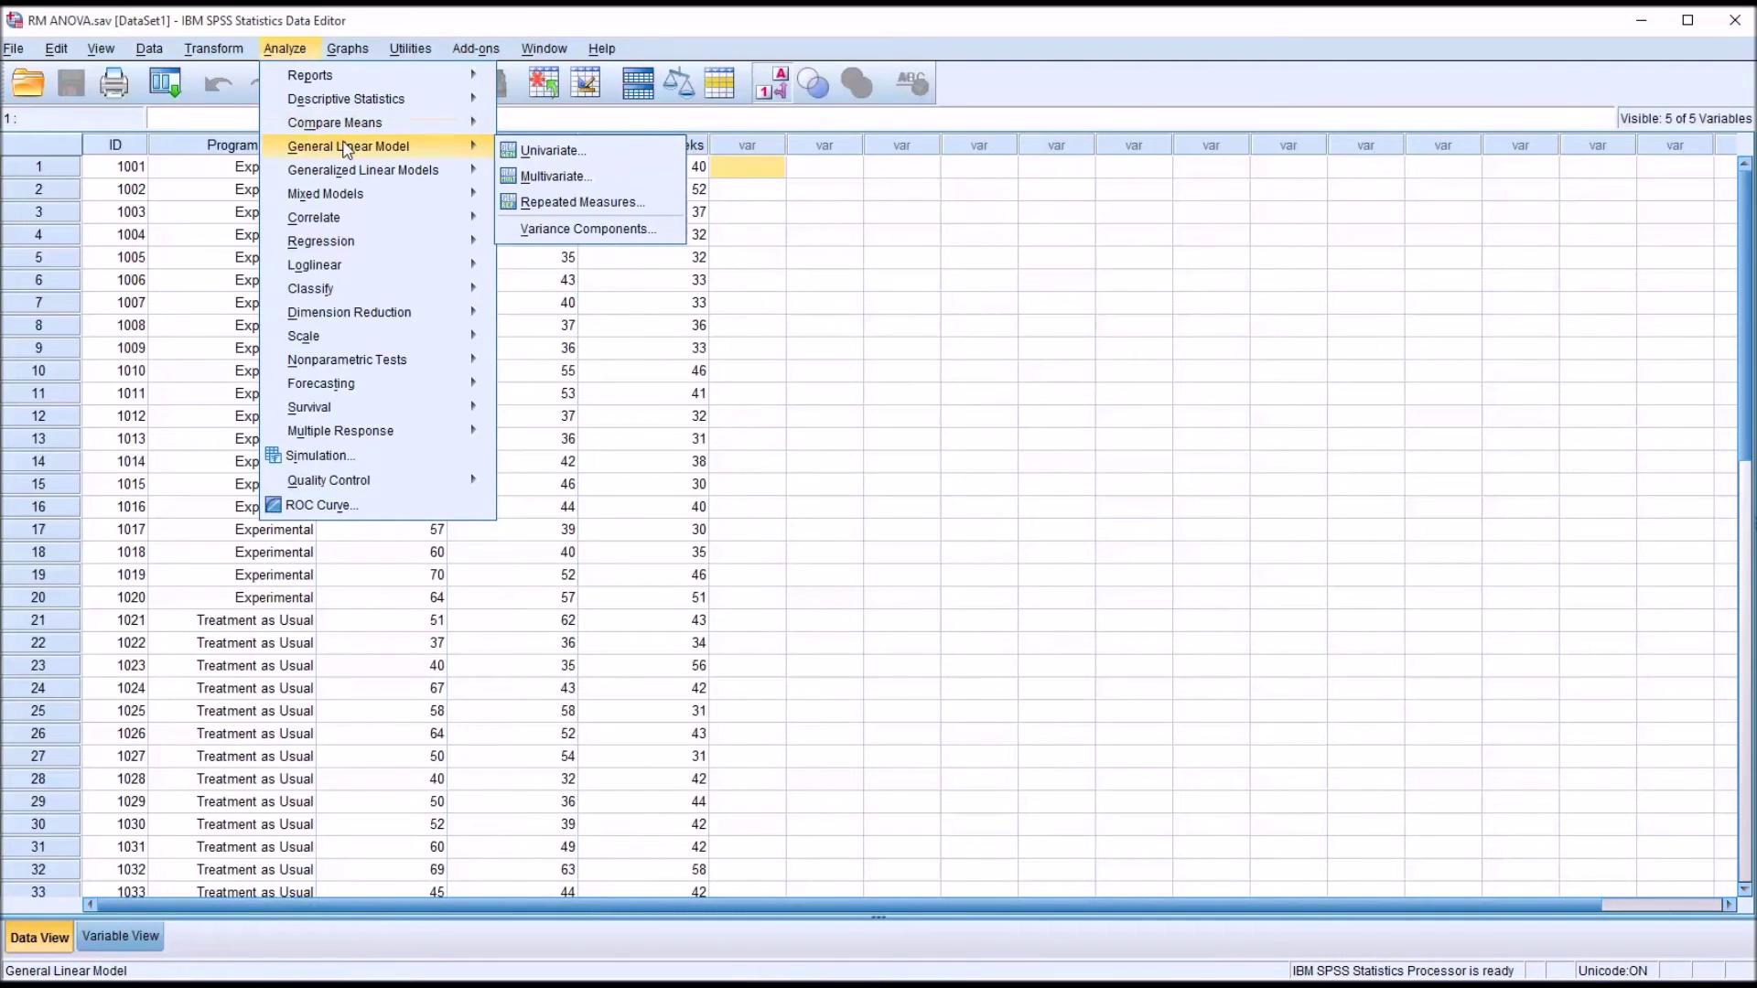
pyautogui.click(549, 202)
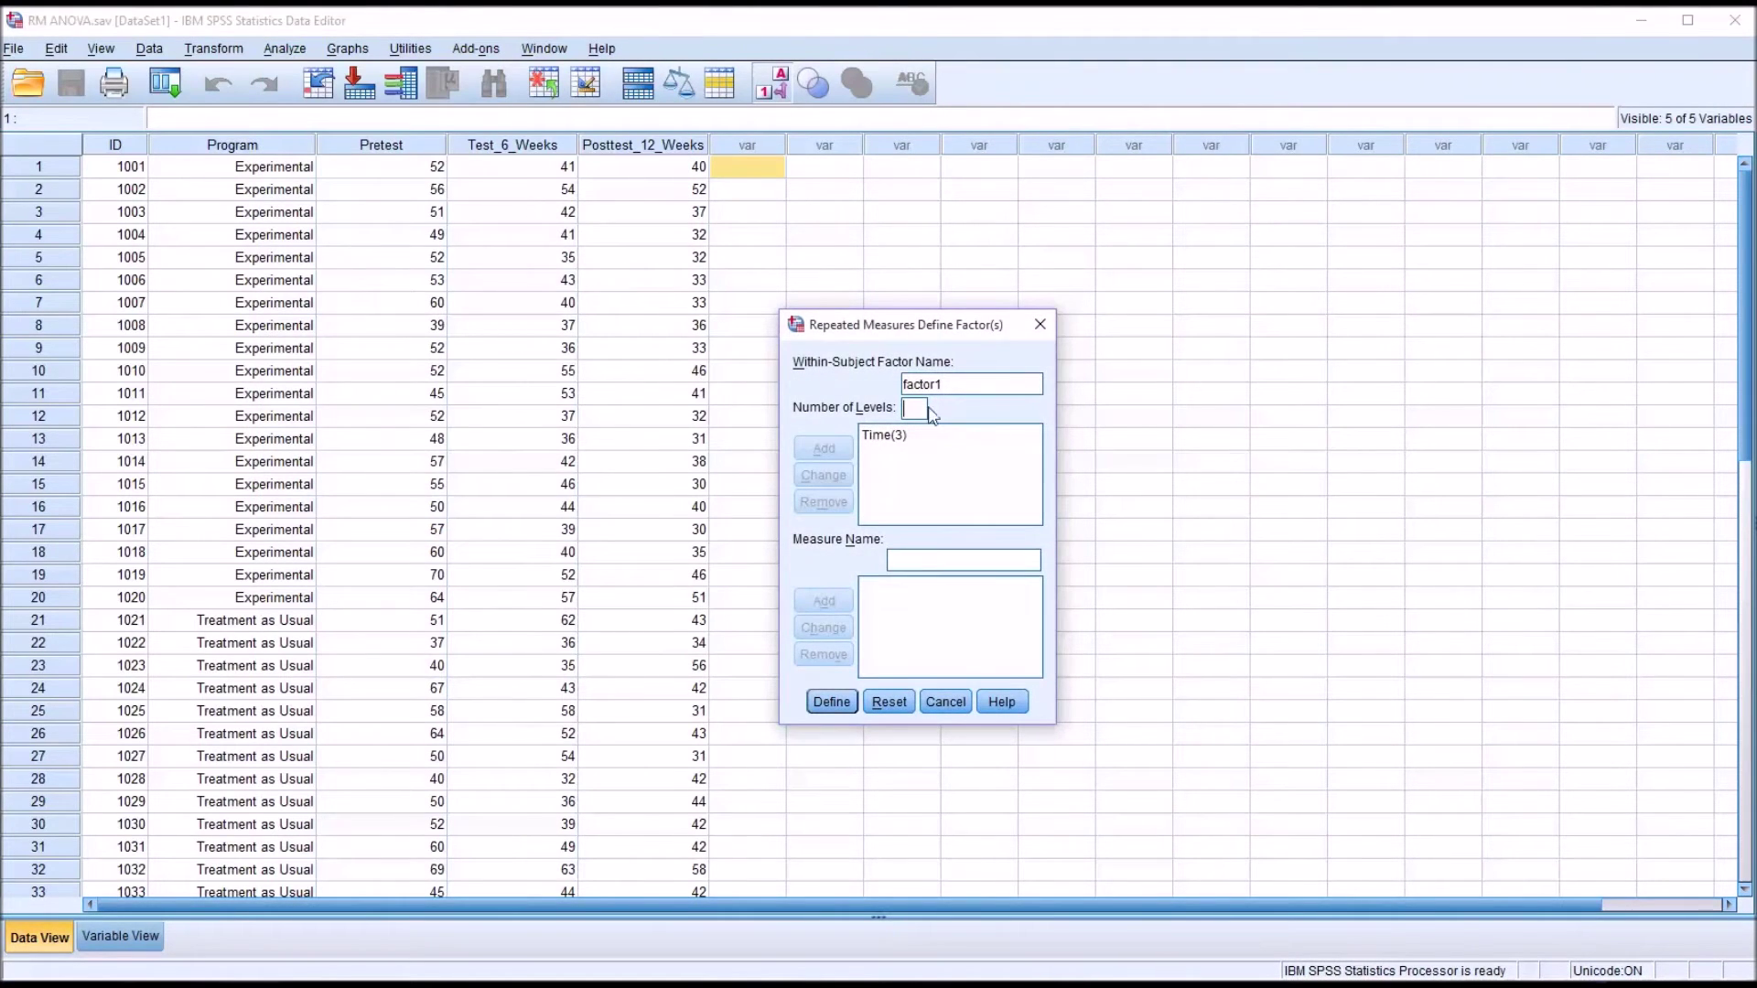
pyautogui.click(830, 700)
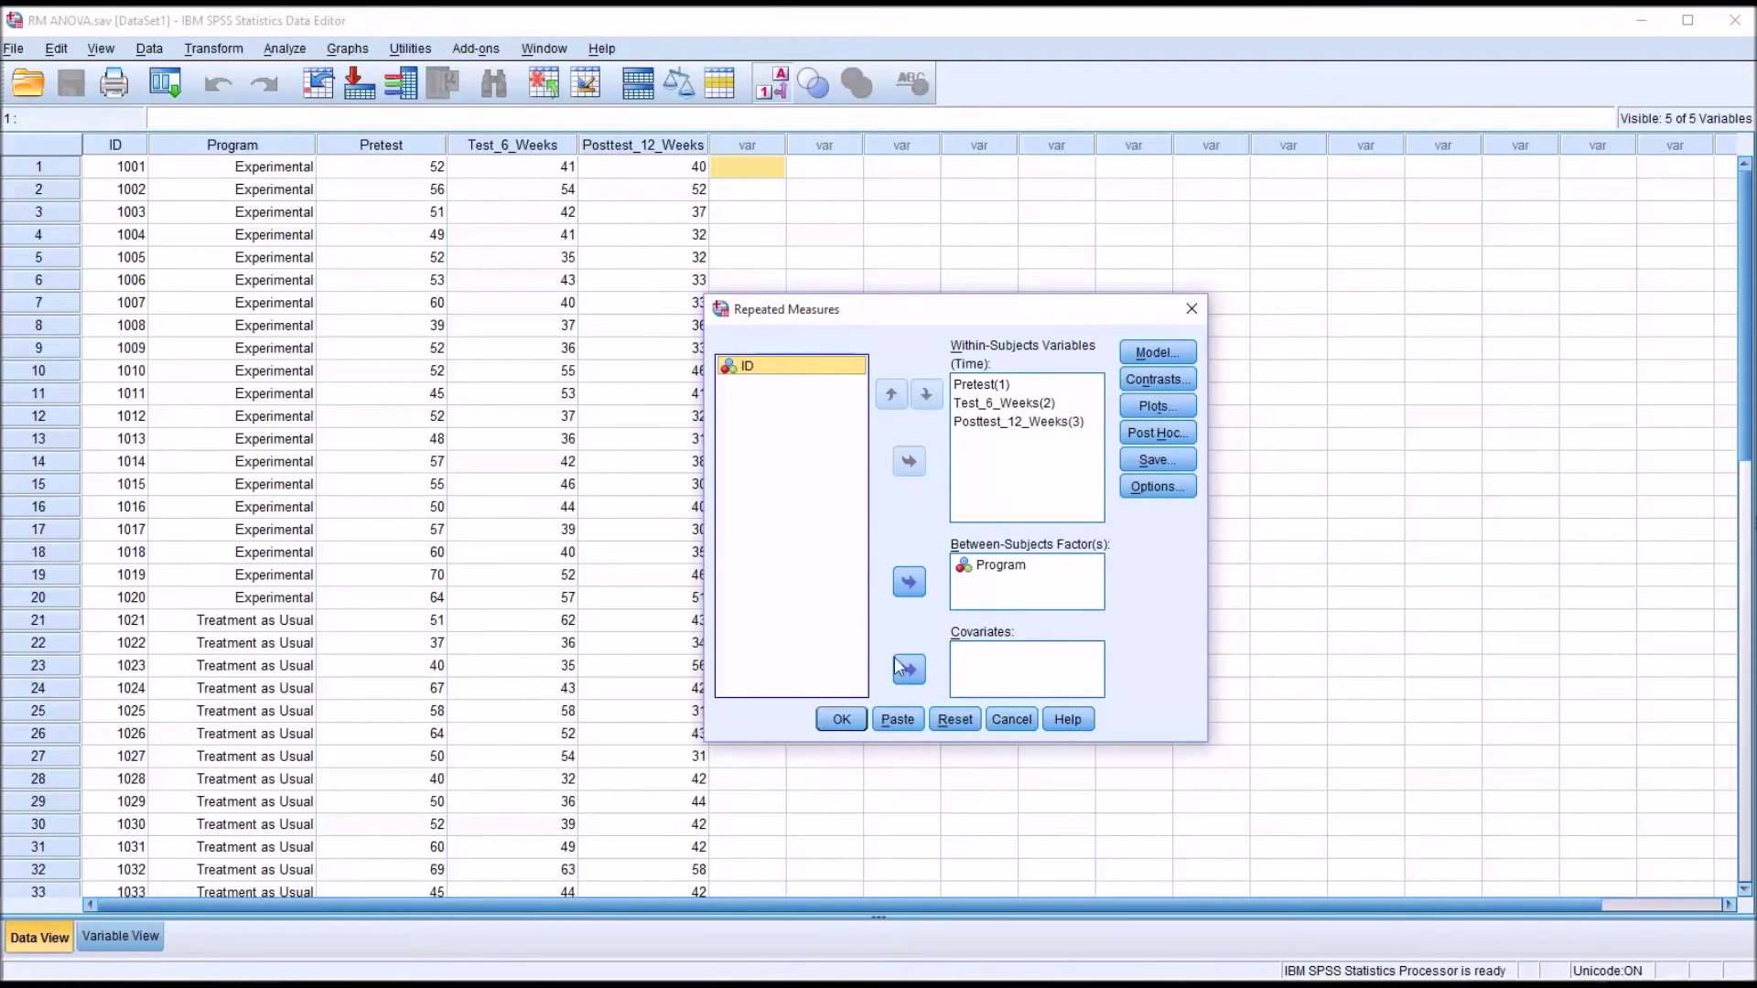
pyautogui.click(955, 720)
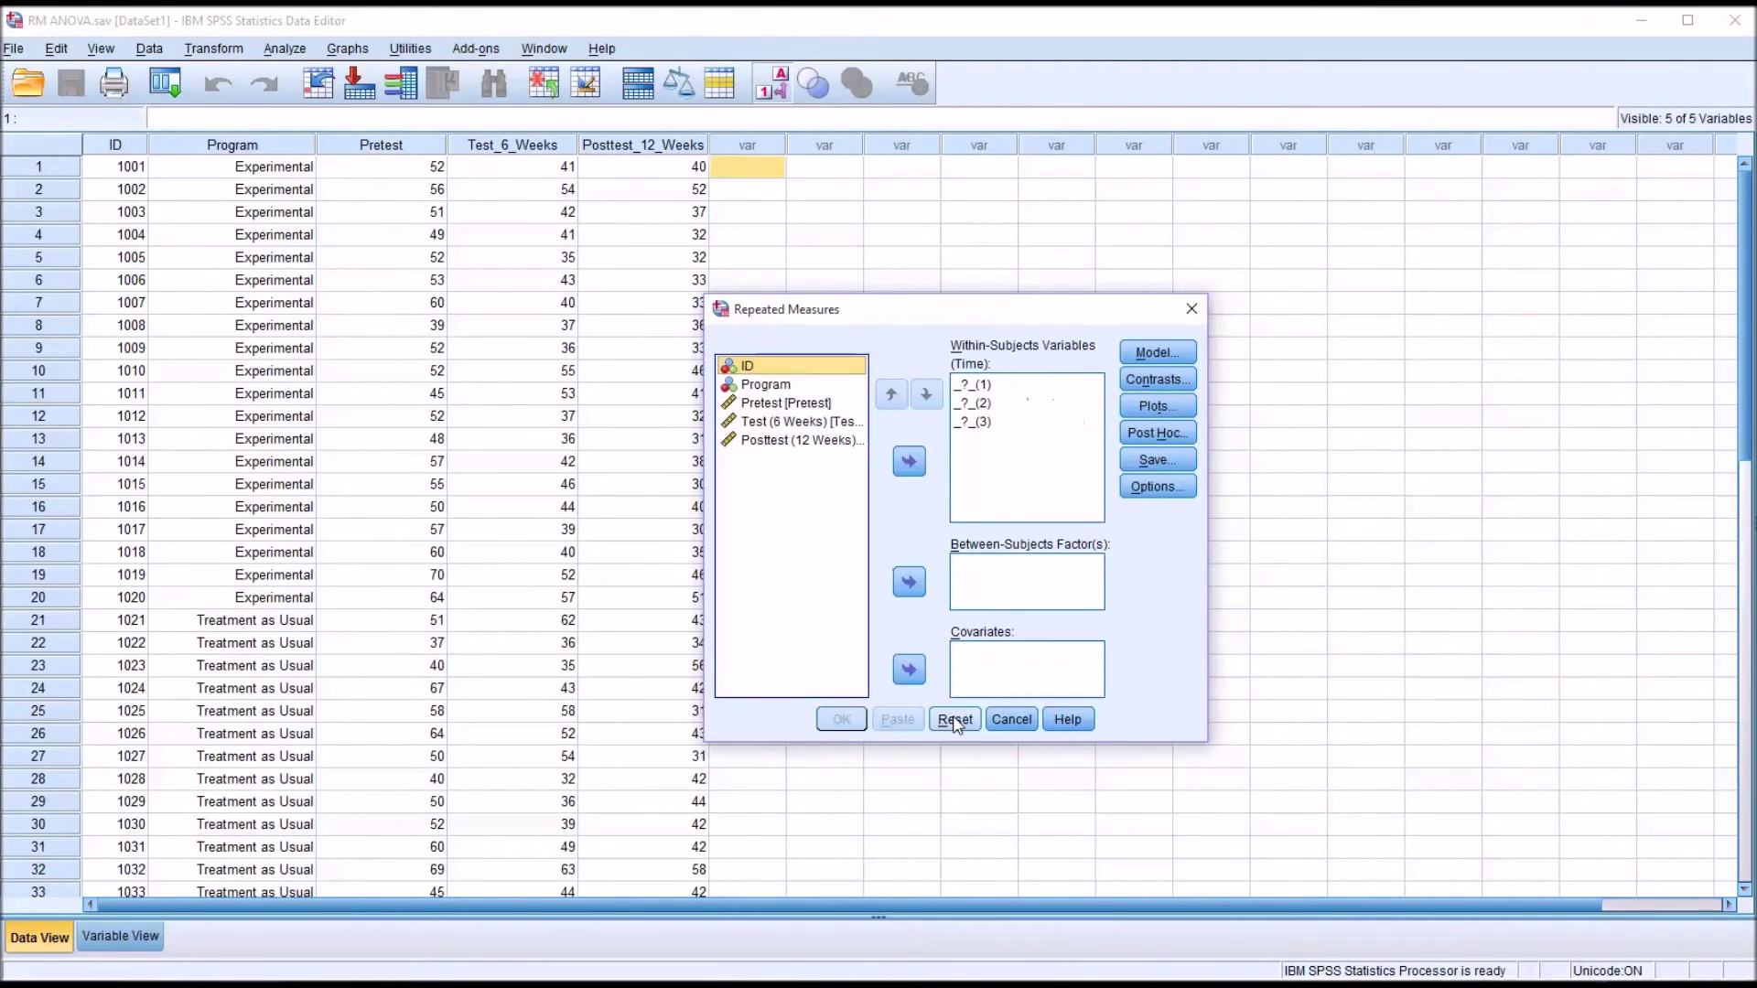
pyautogui.click(1191, 309)
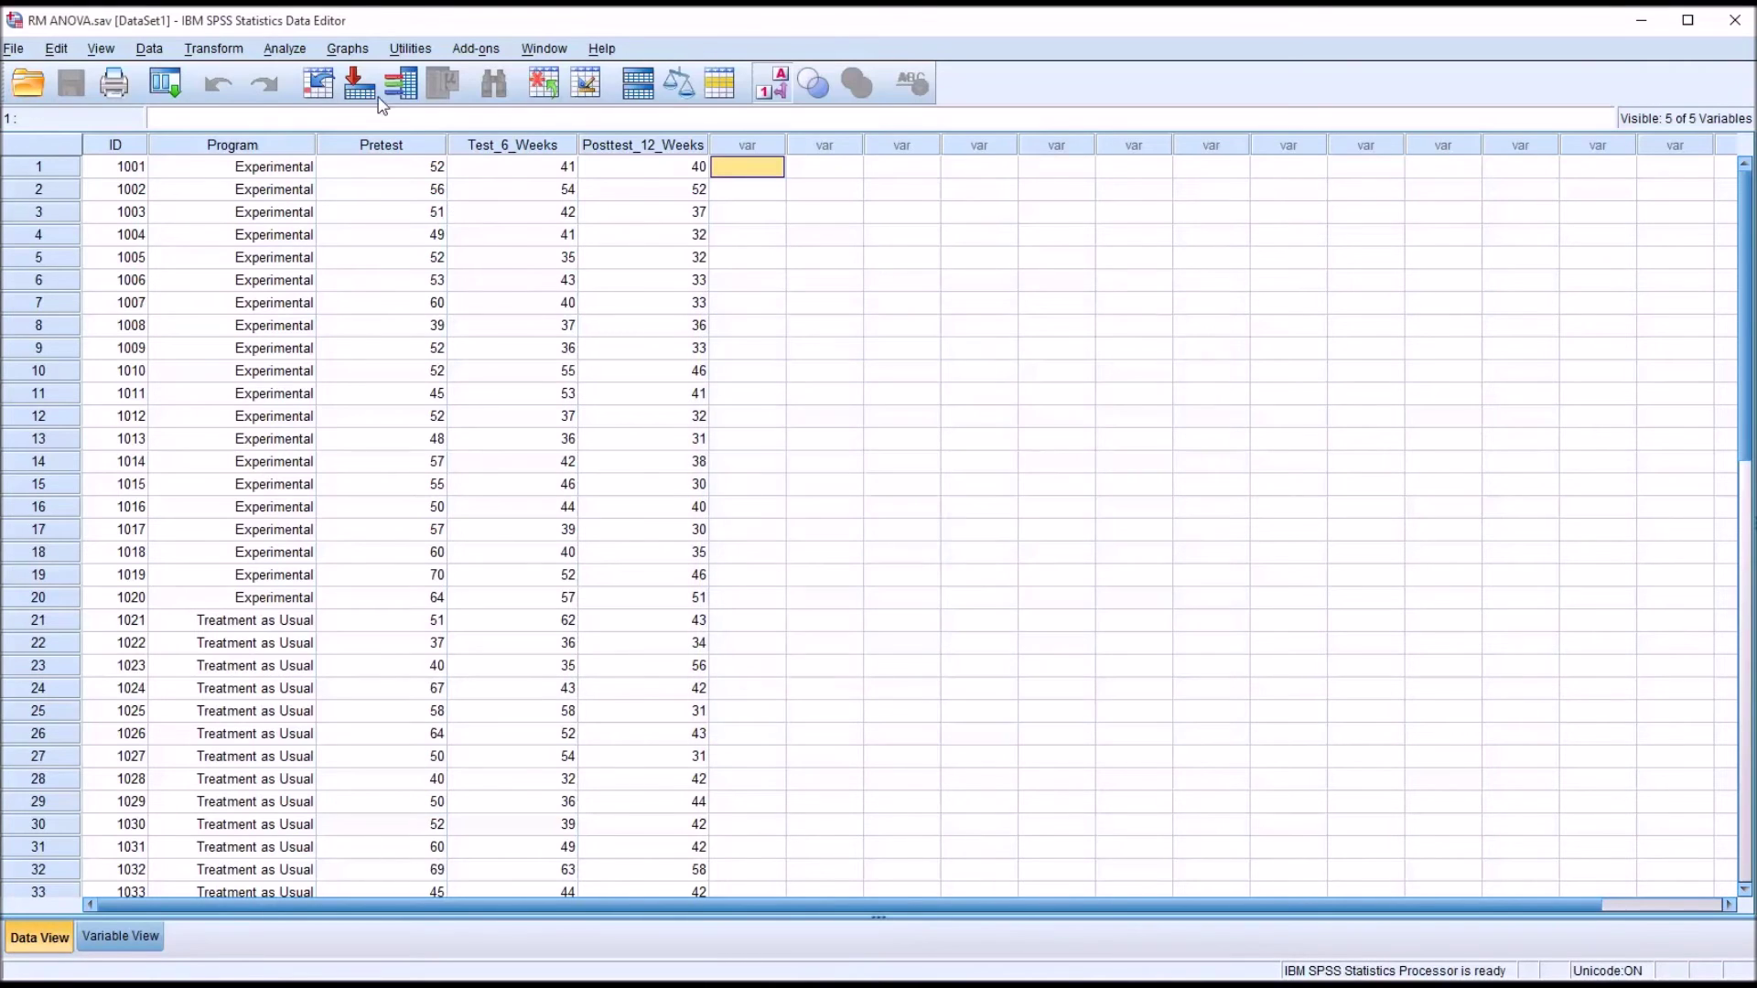
# Clear the Time(3) factor in Define Factor(s) and close that window
pyautogui.click(284, 49)
pyautogui.moveTo(332, 173)
pyautogui.moveTo(353, 147)
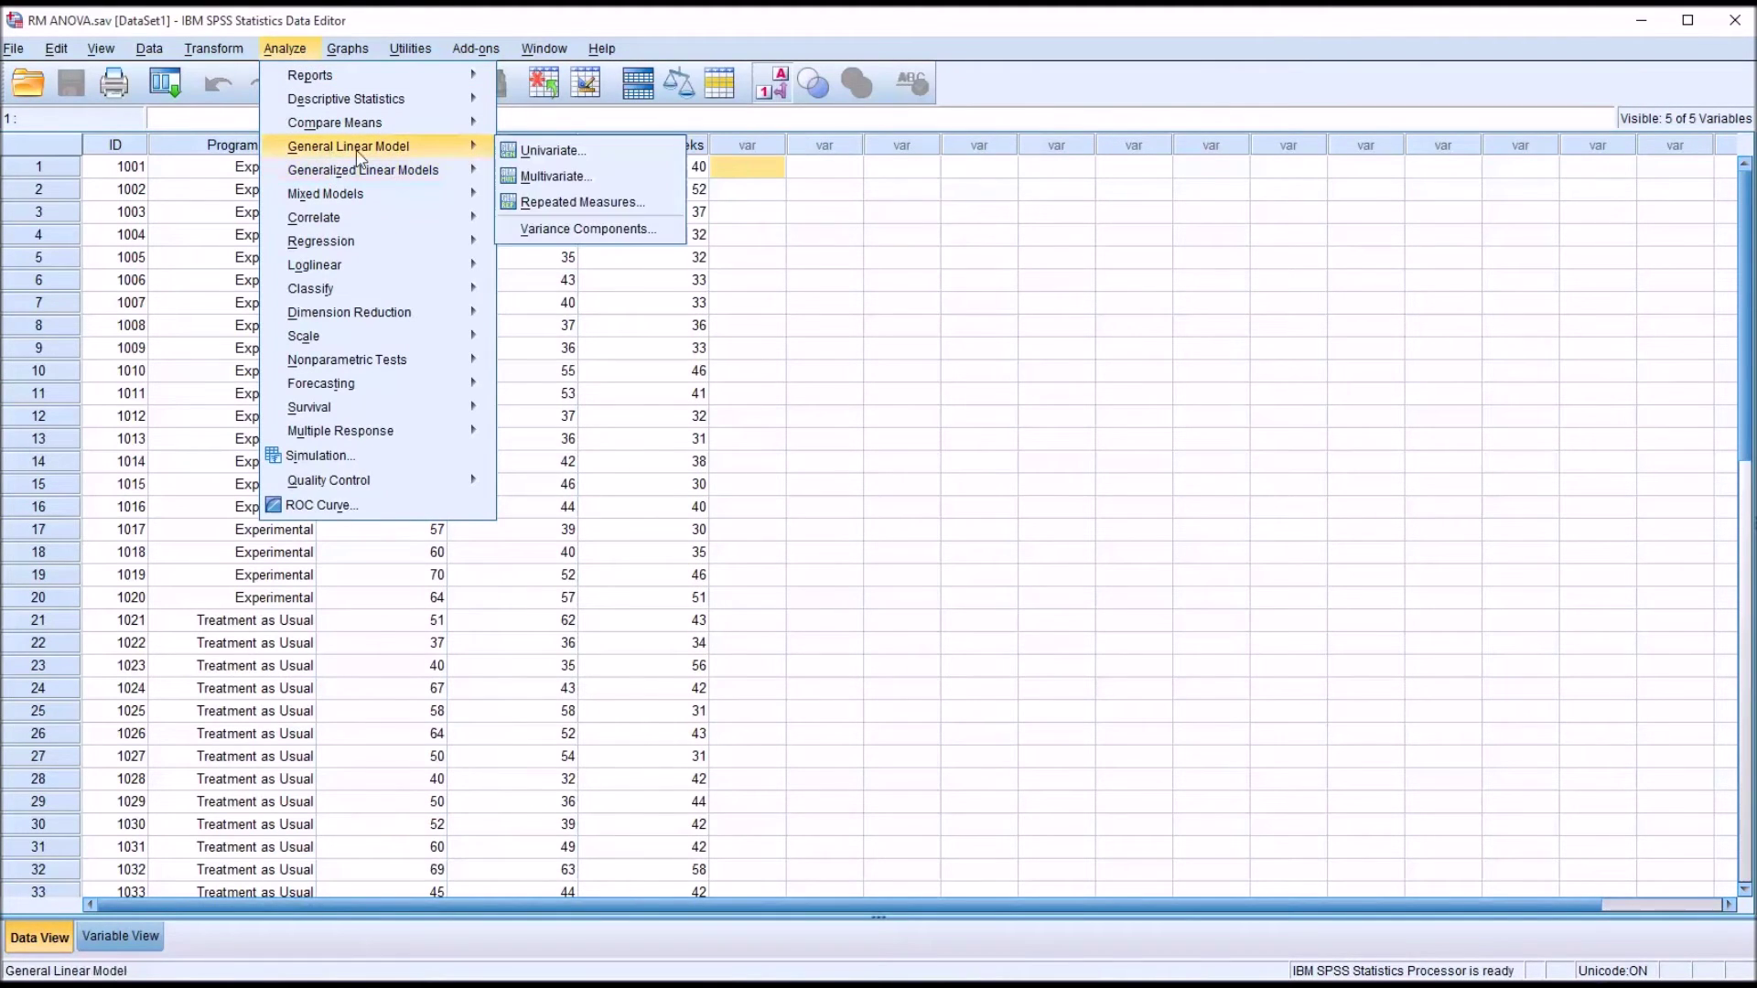
pyautogui.click(562, 199)
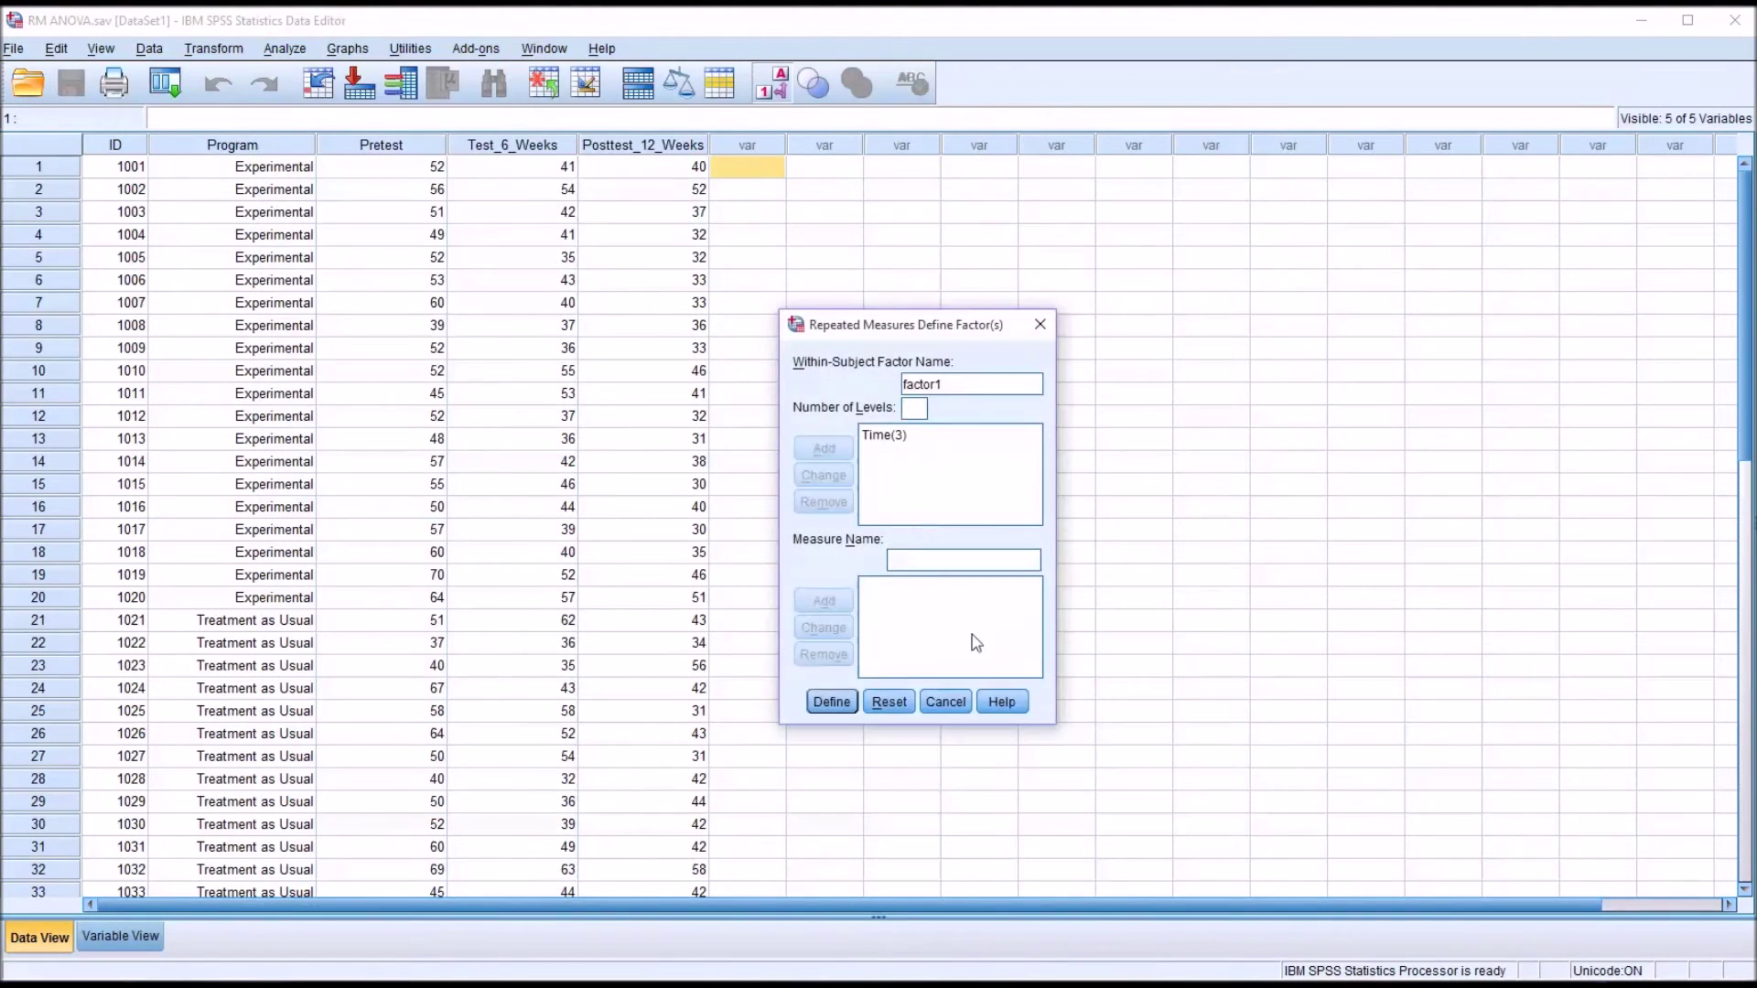
pyautogui.click(889, 700)
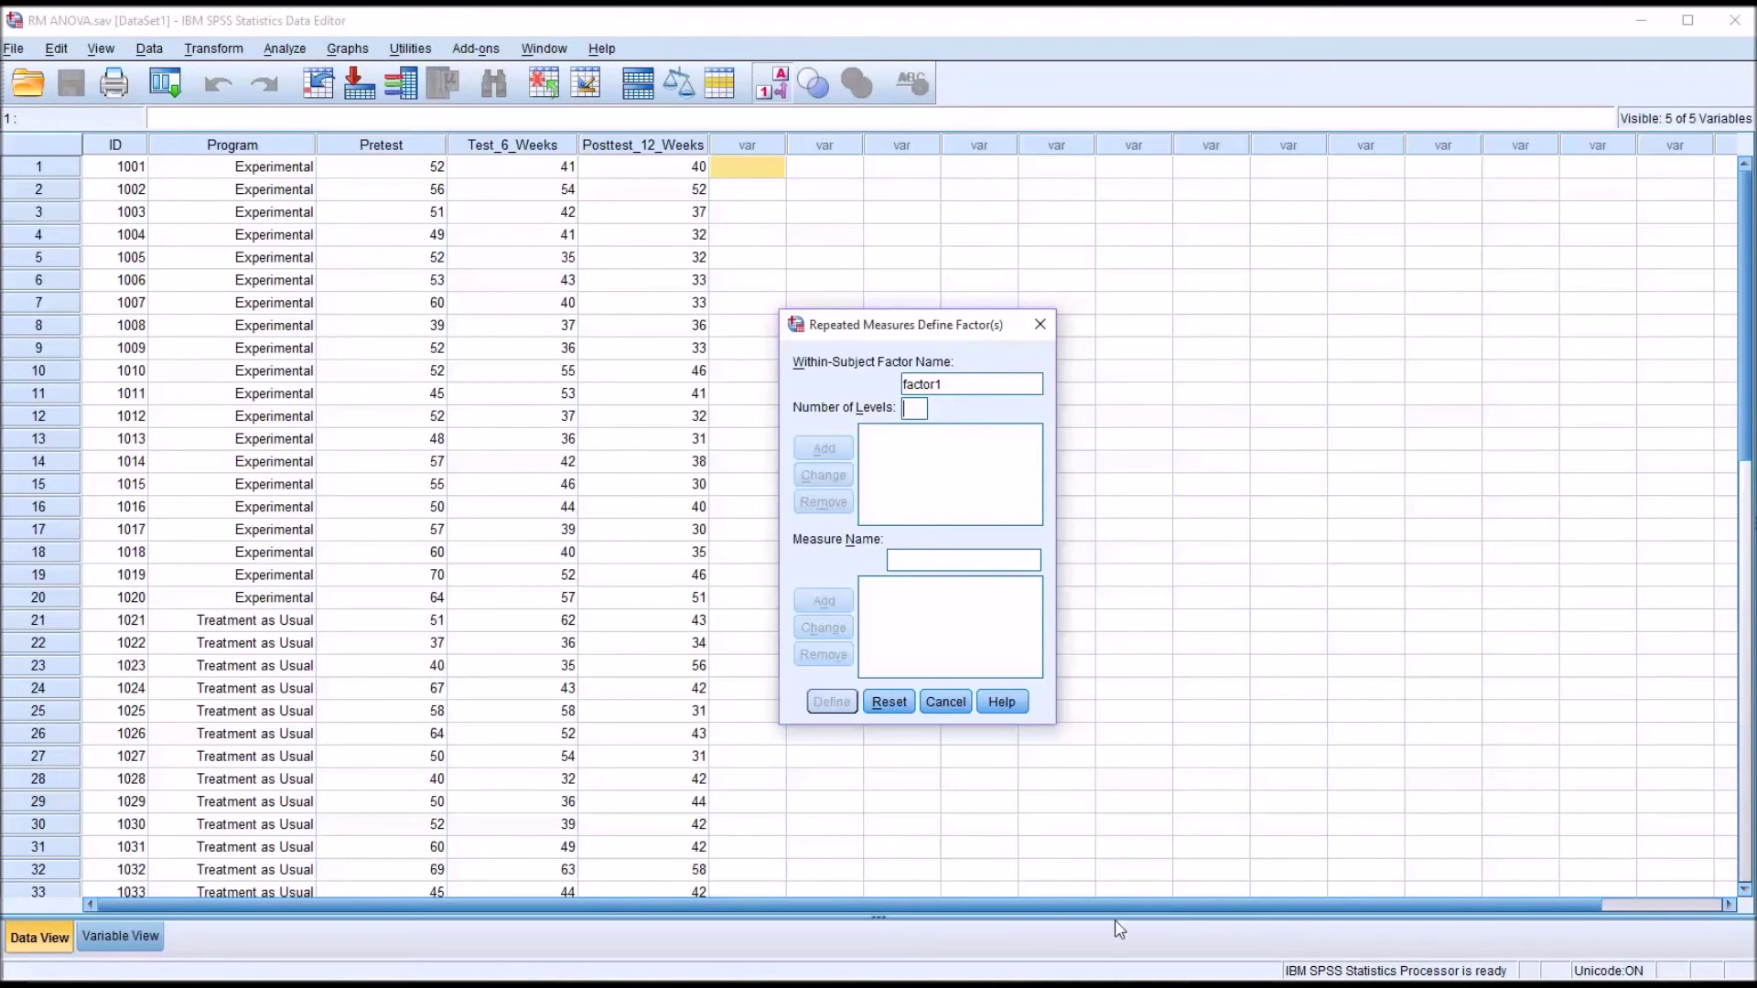
pyautogui.click(1040, 324)
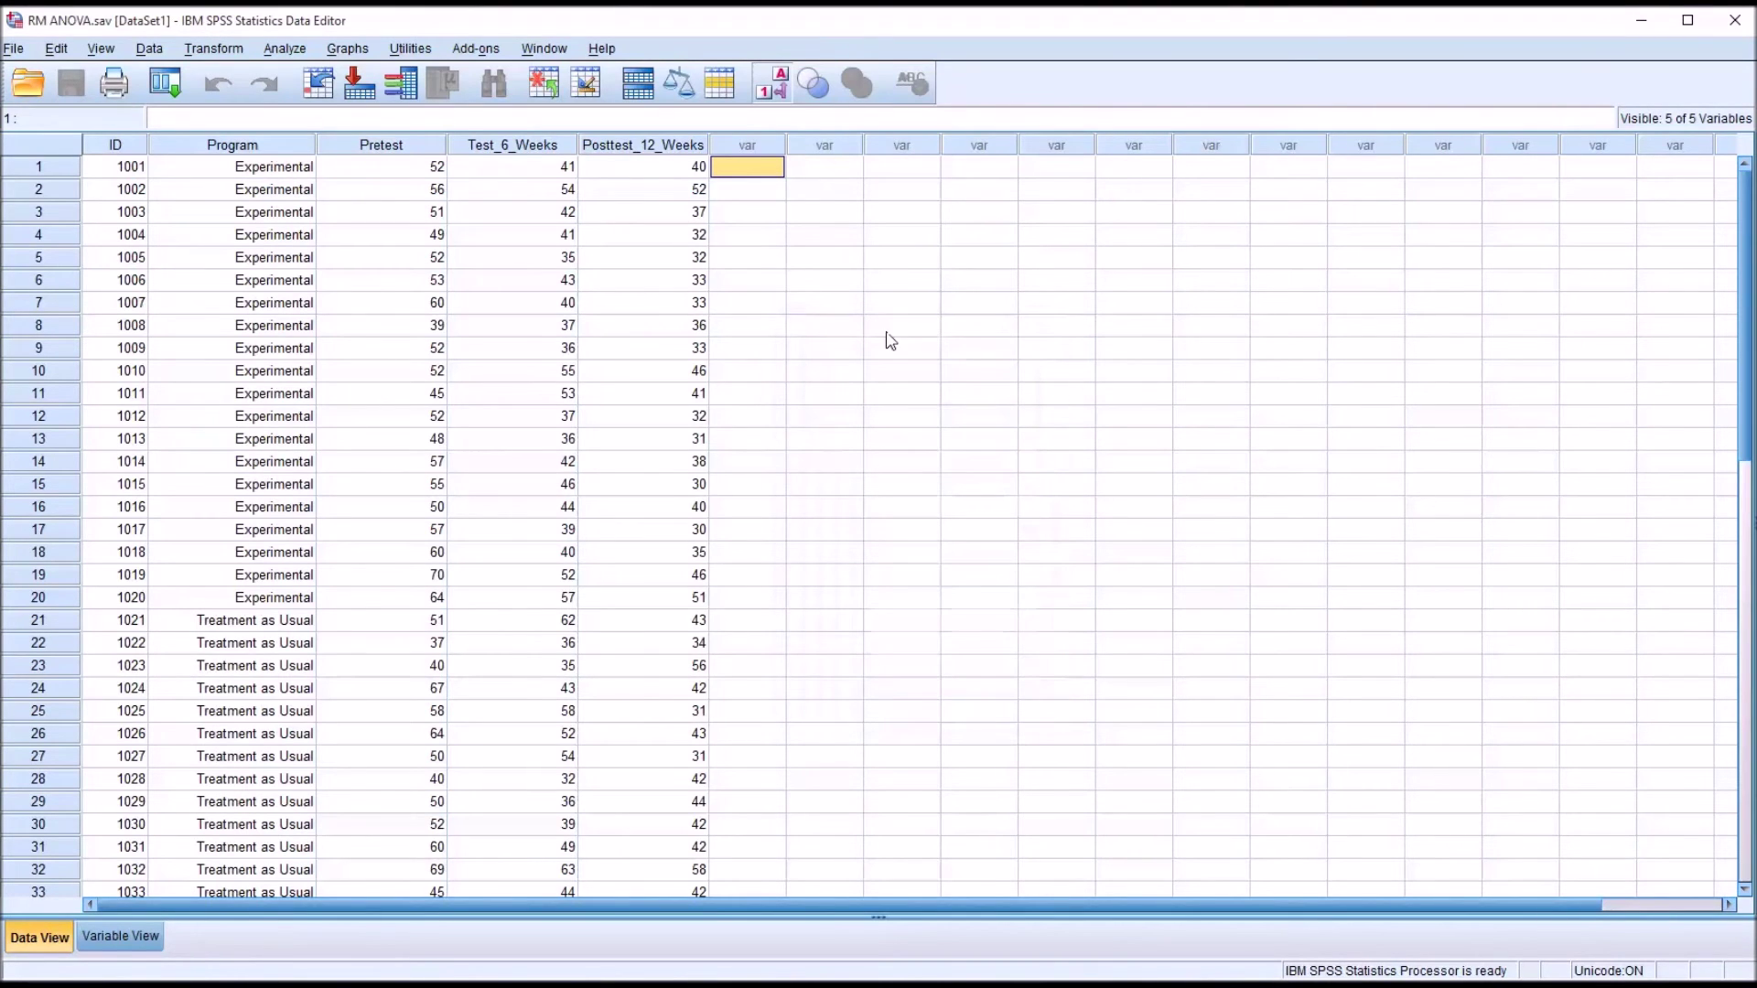
# Open Syntax_RM_ANOVA.sps from a new Syntax Editor, then close the empty Syntax Editor
pyautogui.click(14, 50)
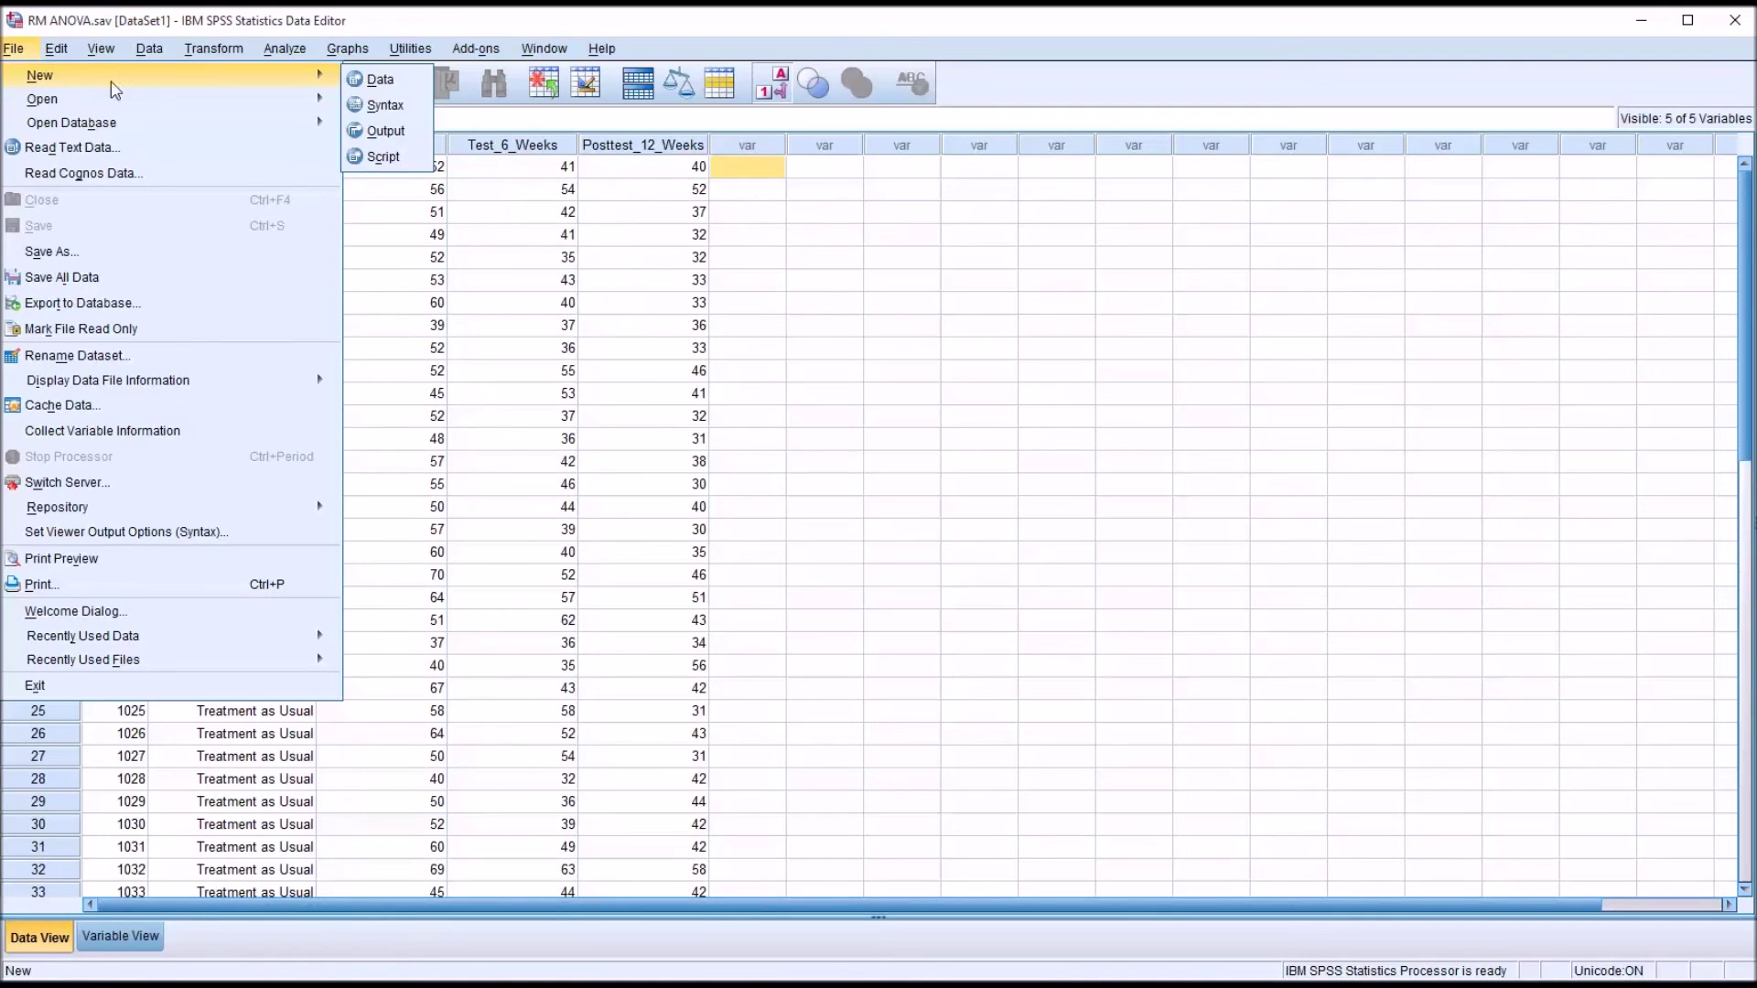
pyautogui.moveTo(311, 80)
pyautogui.click(362, 108)
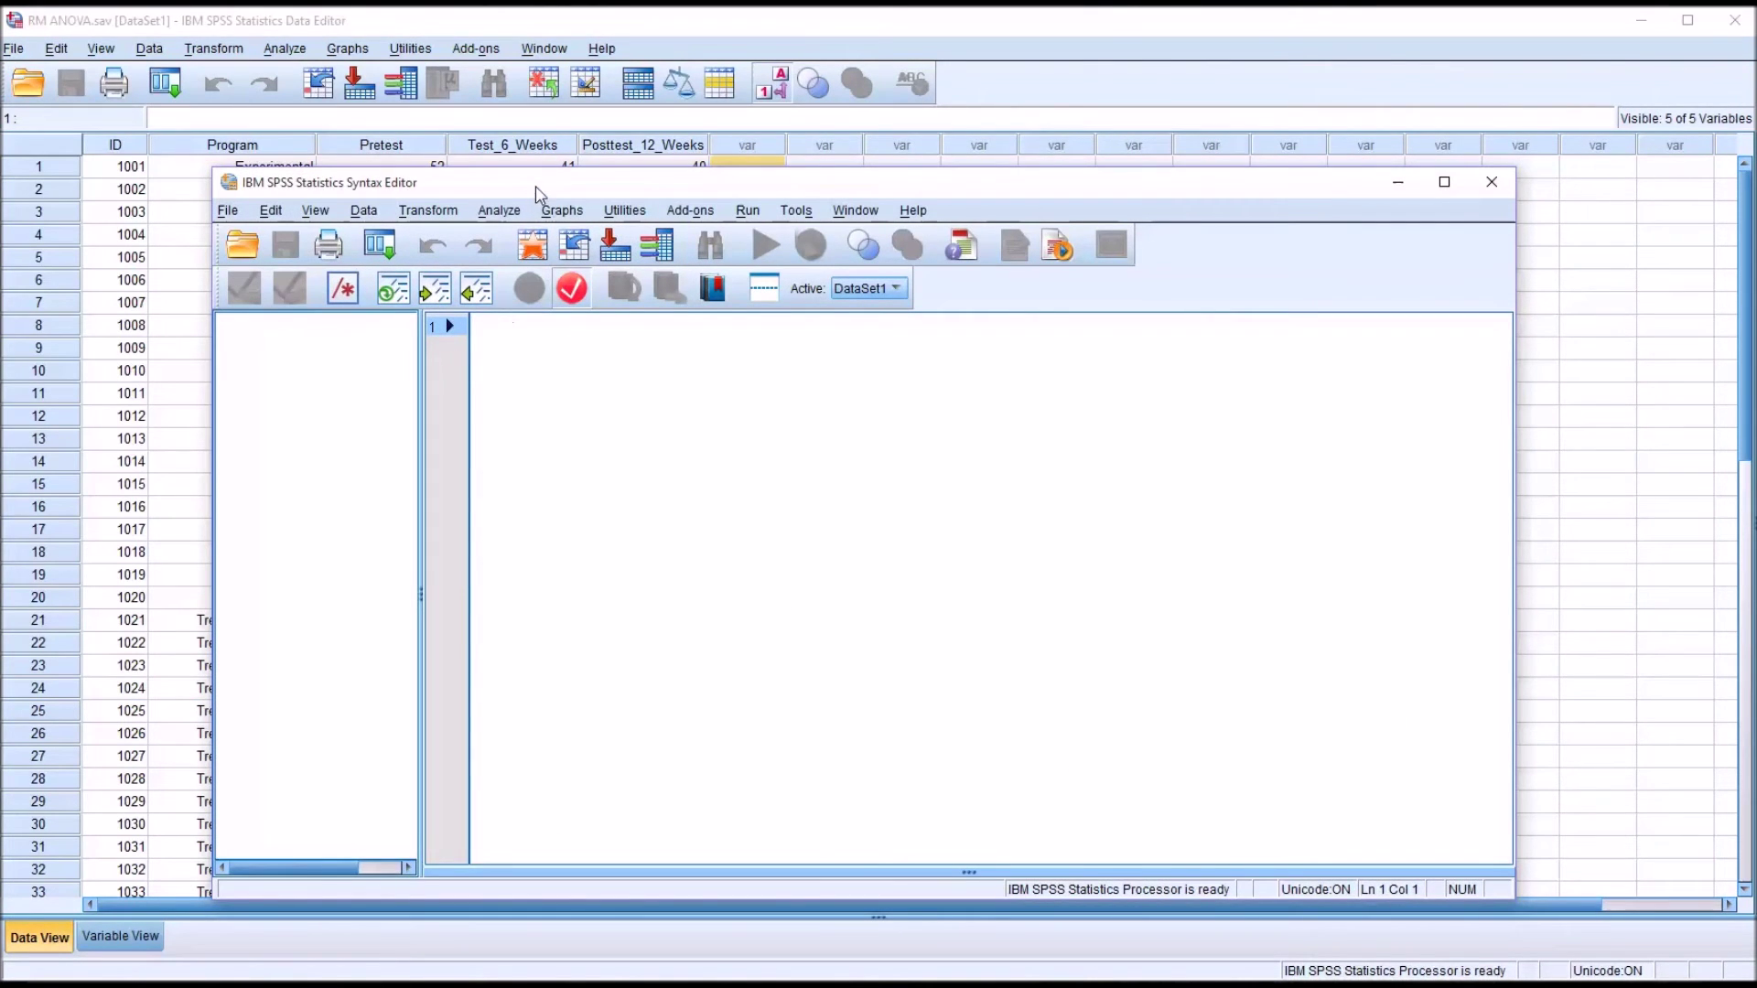
pyautogui.moveTo(538, 194); pyautogui.dragTo(548, 161)
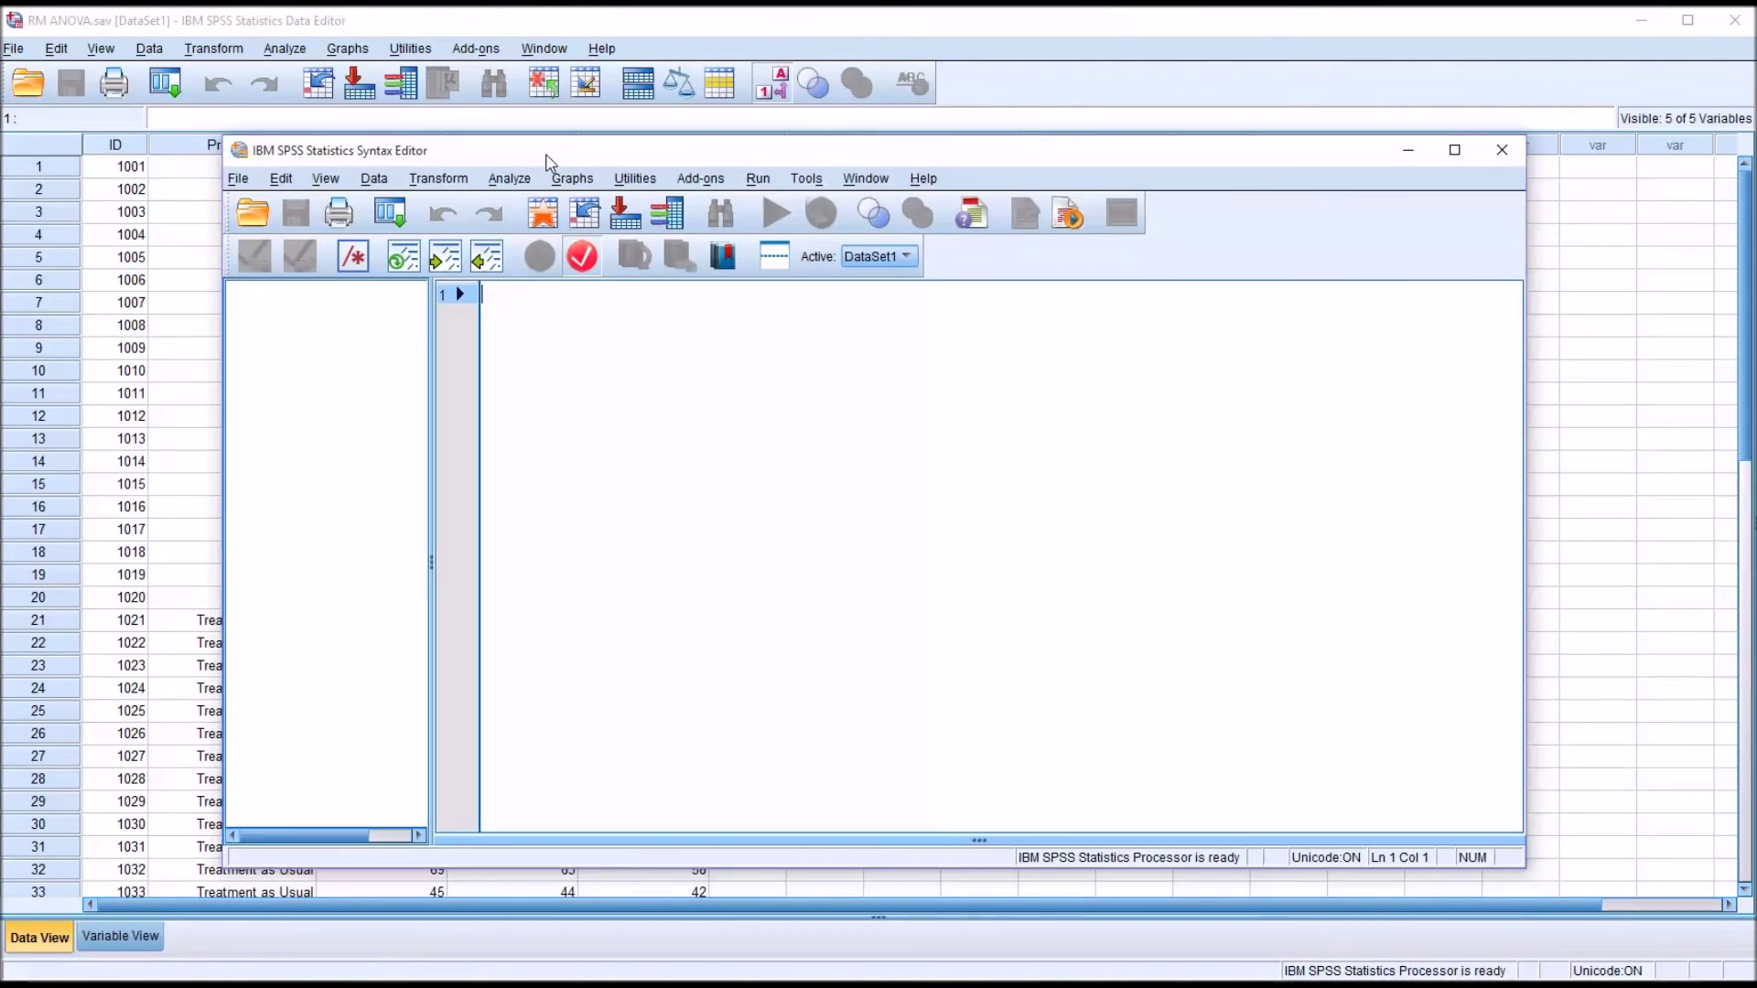
pyautogui.click(253, 216)
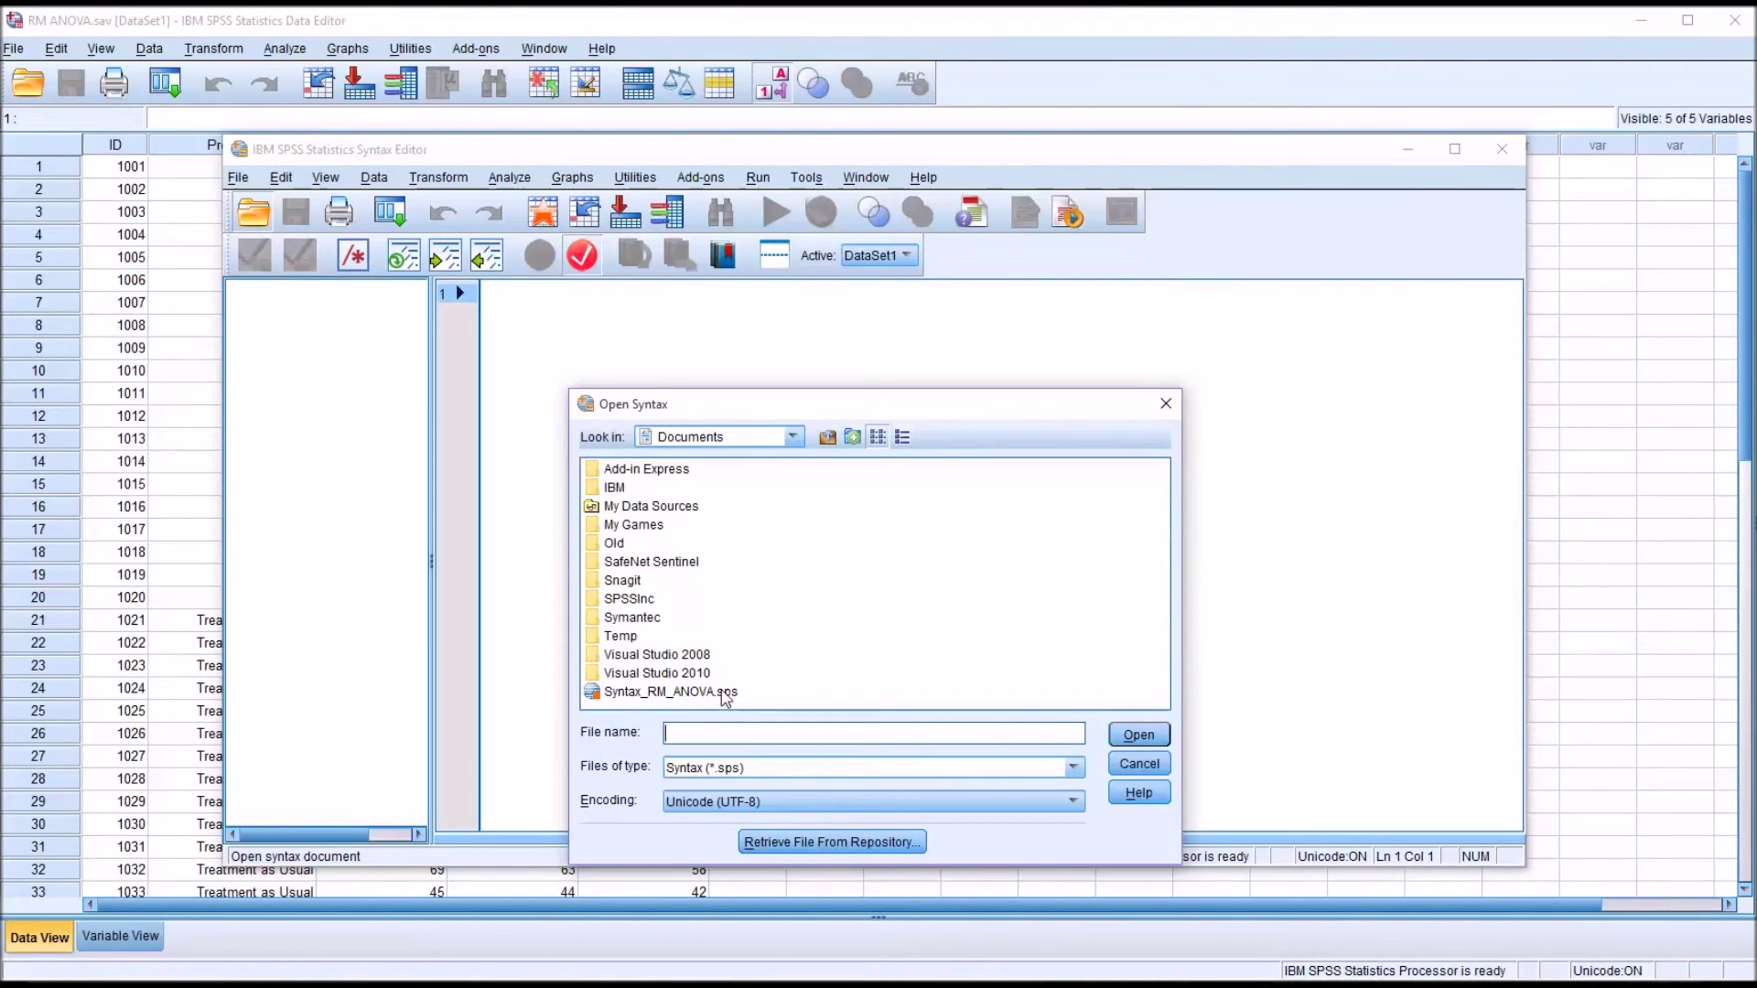
pyautogui.click(673, 692)
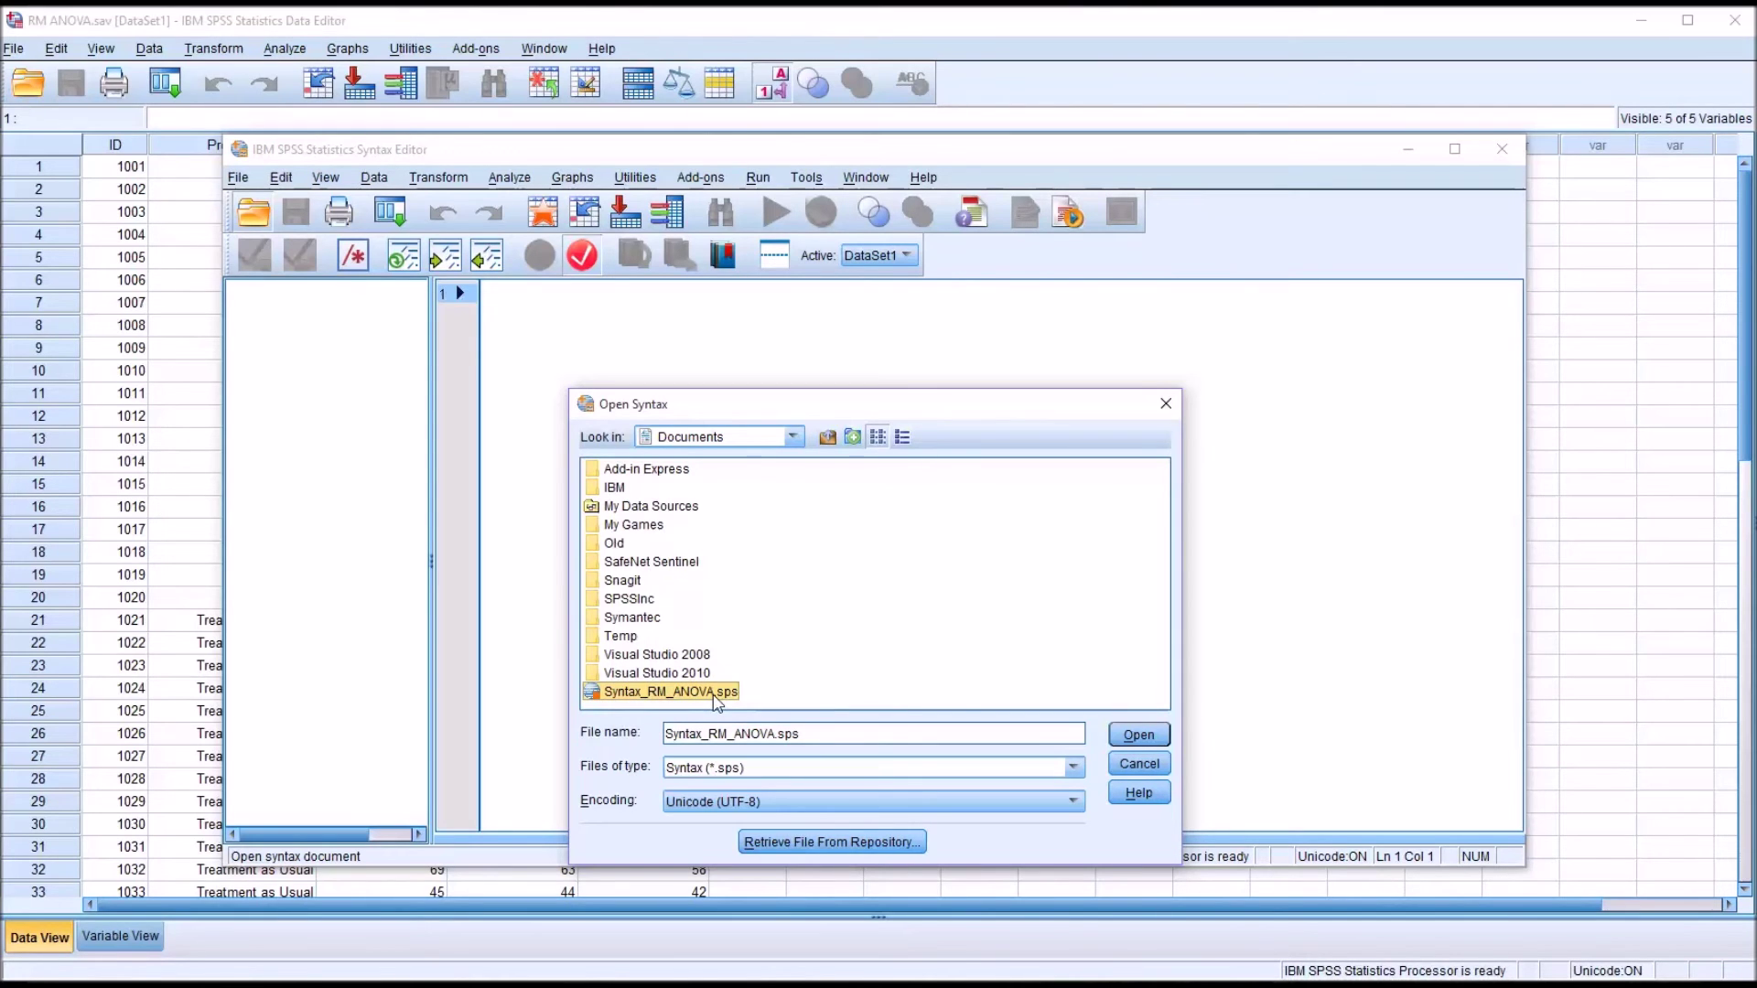
pyautogui.click(1137, 735)
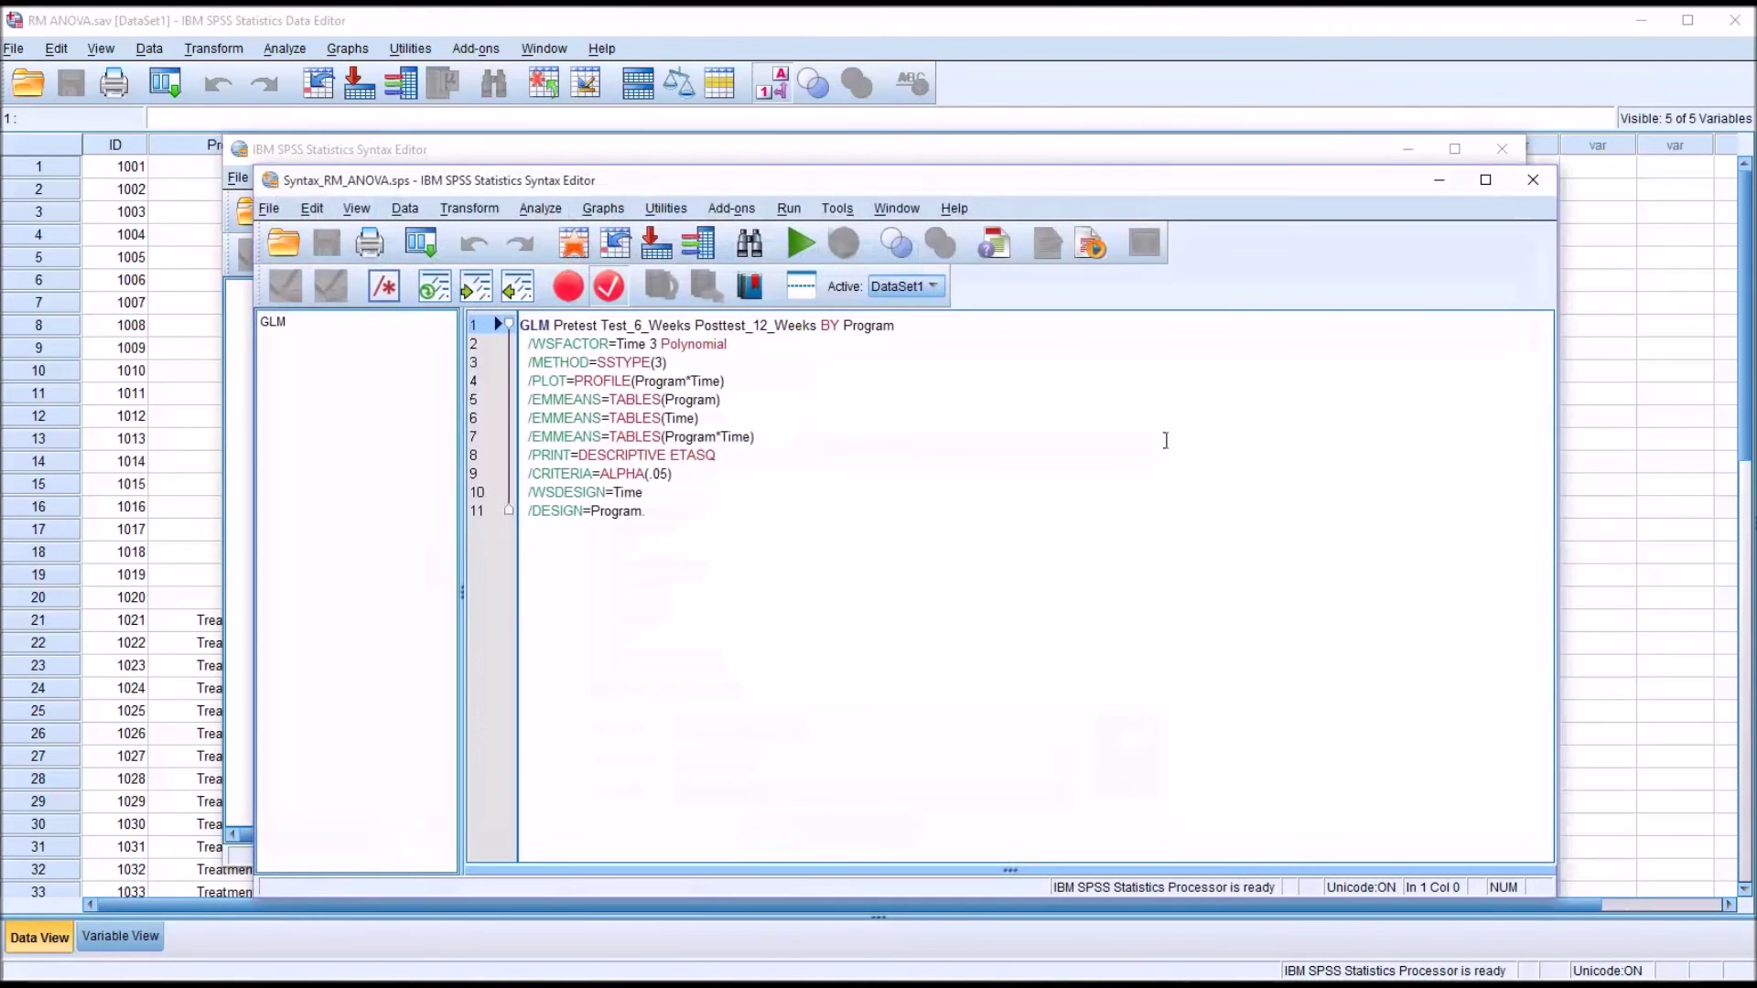
pyautogui.click(1241, 152)
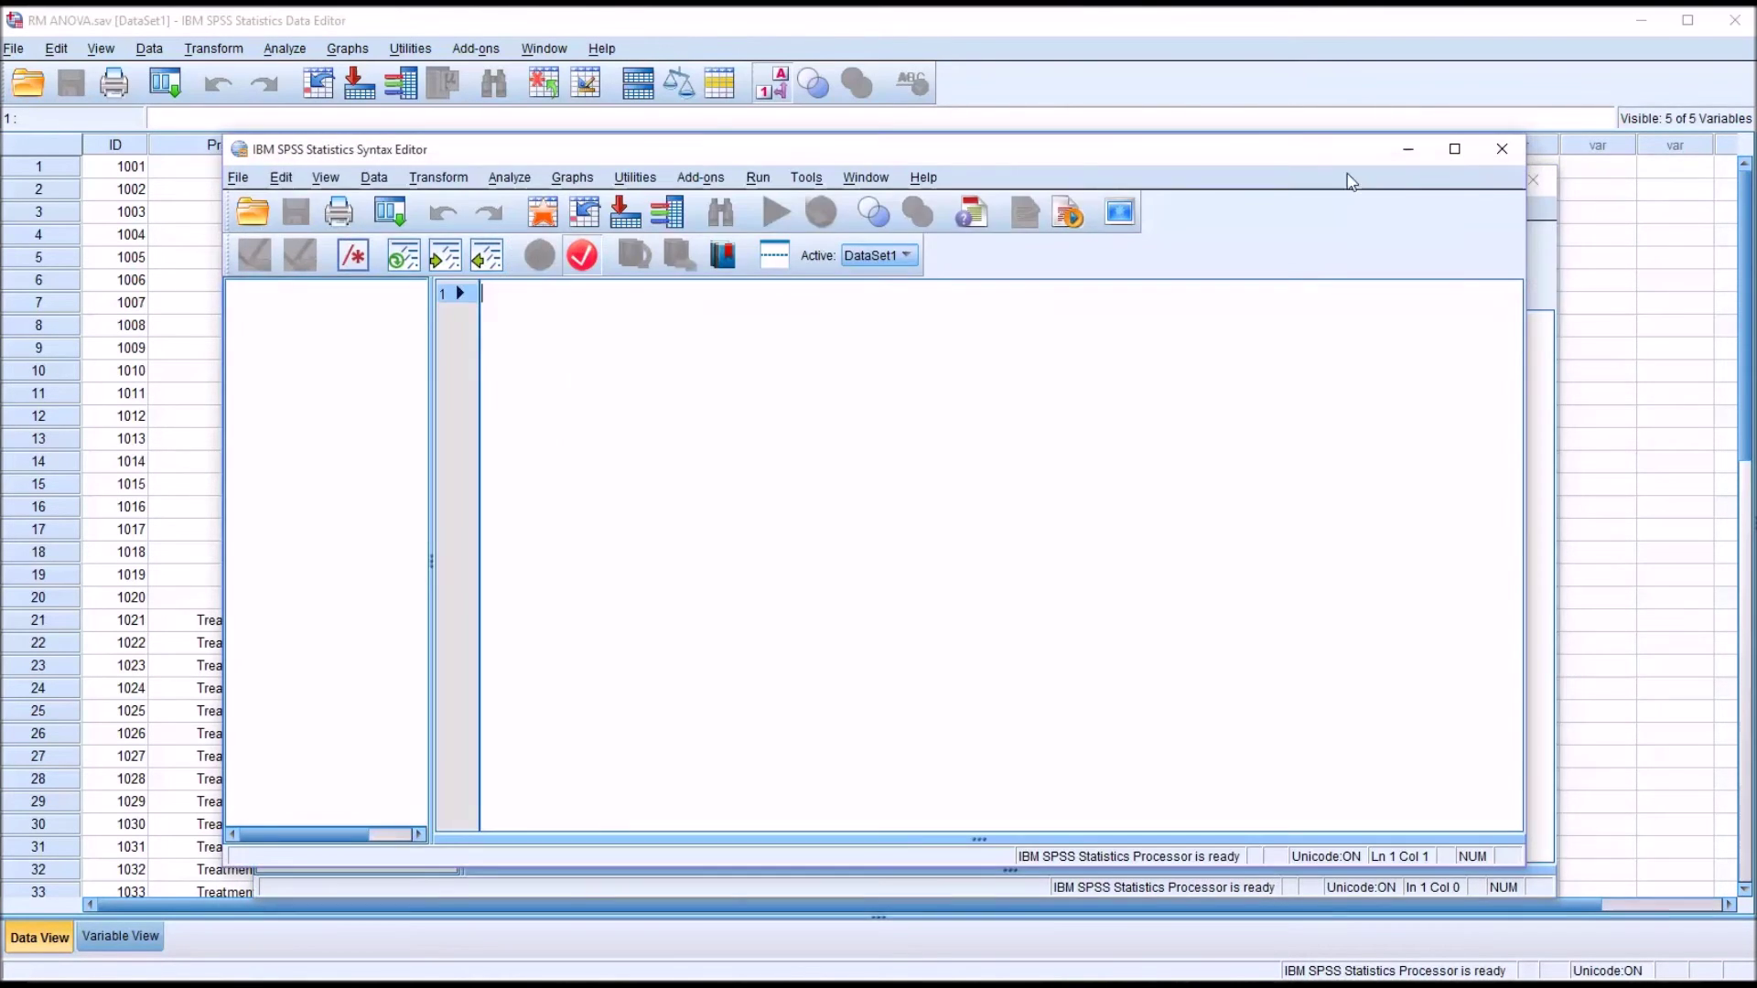
pyautogui.click(1501, 150)
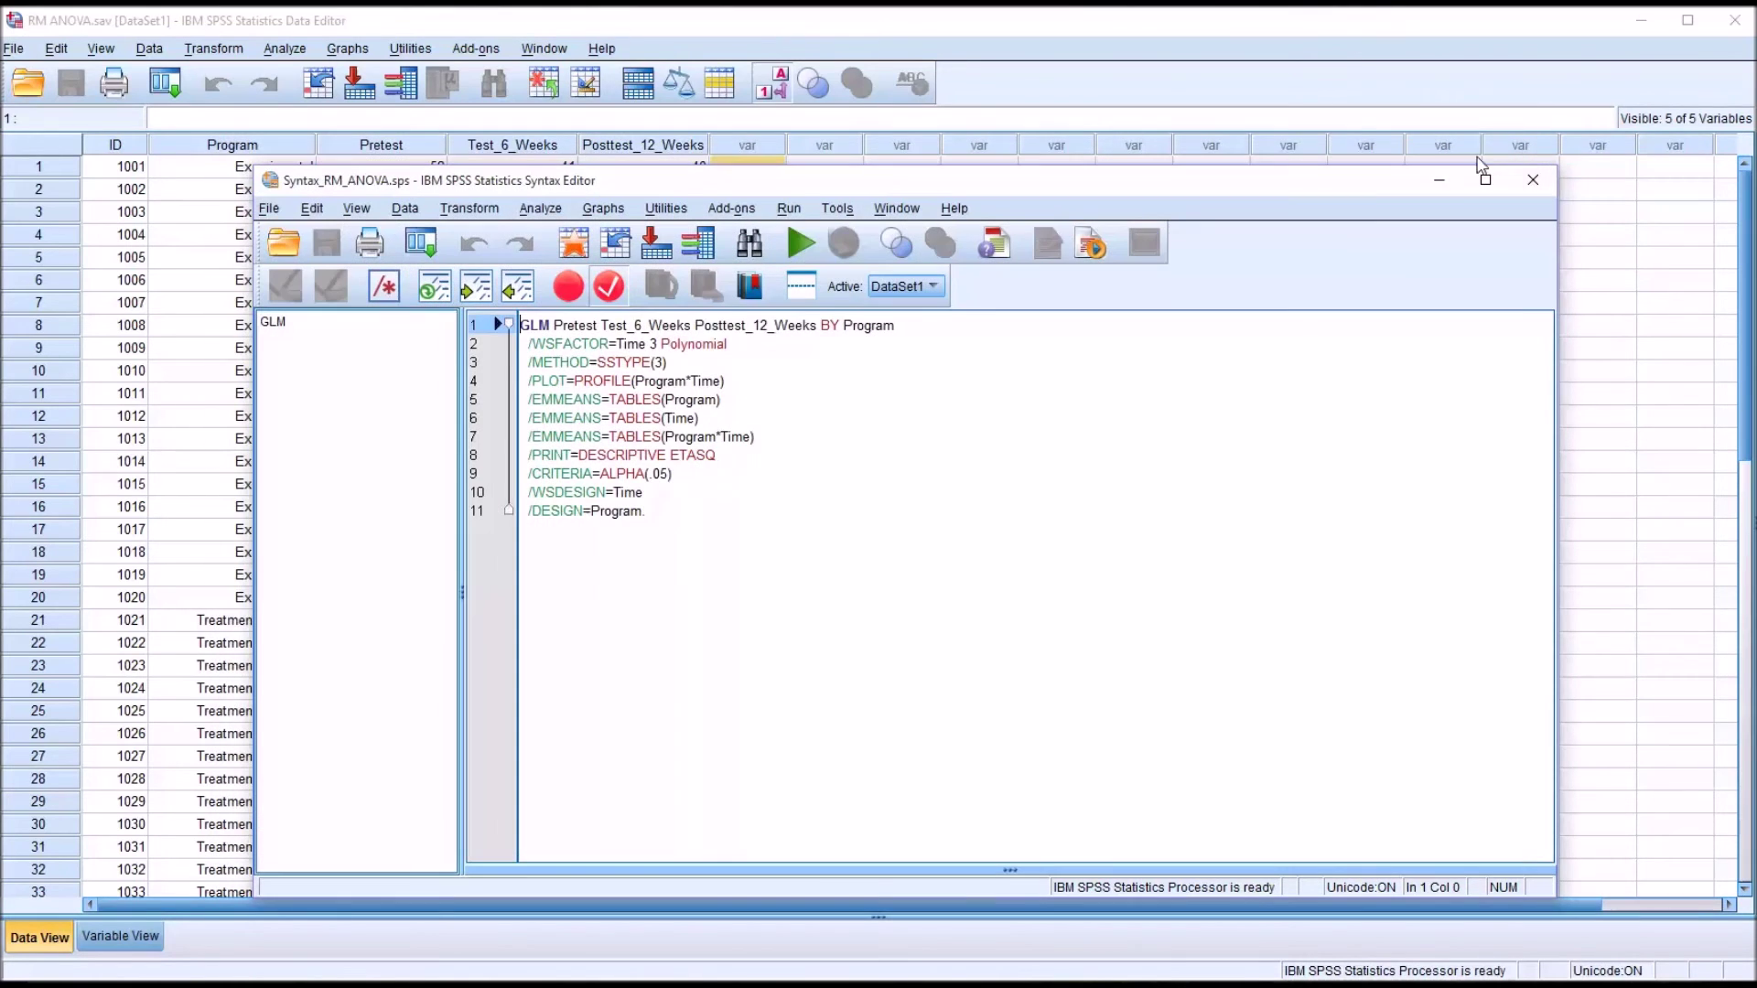
# Rerun the saved GLM syntax, review its descriptive statistics and profile plot, then launch File Explorer
pyautogui.click(799, 245)
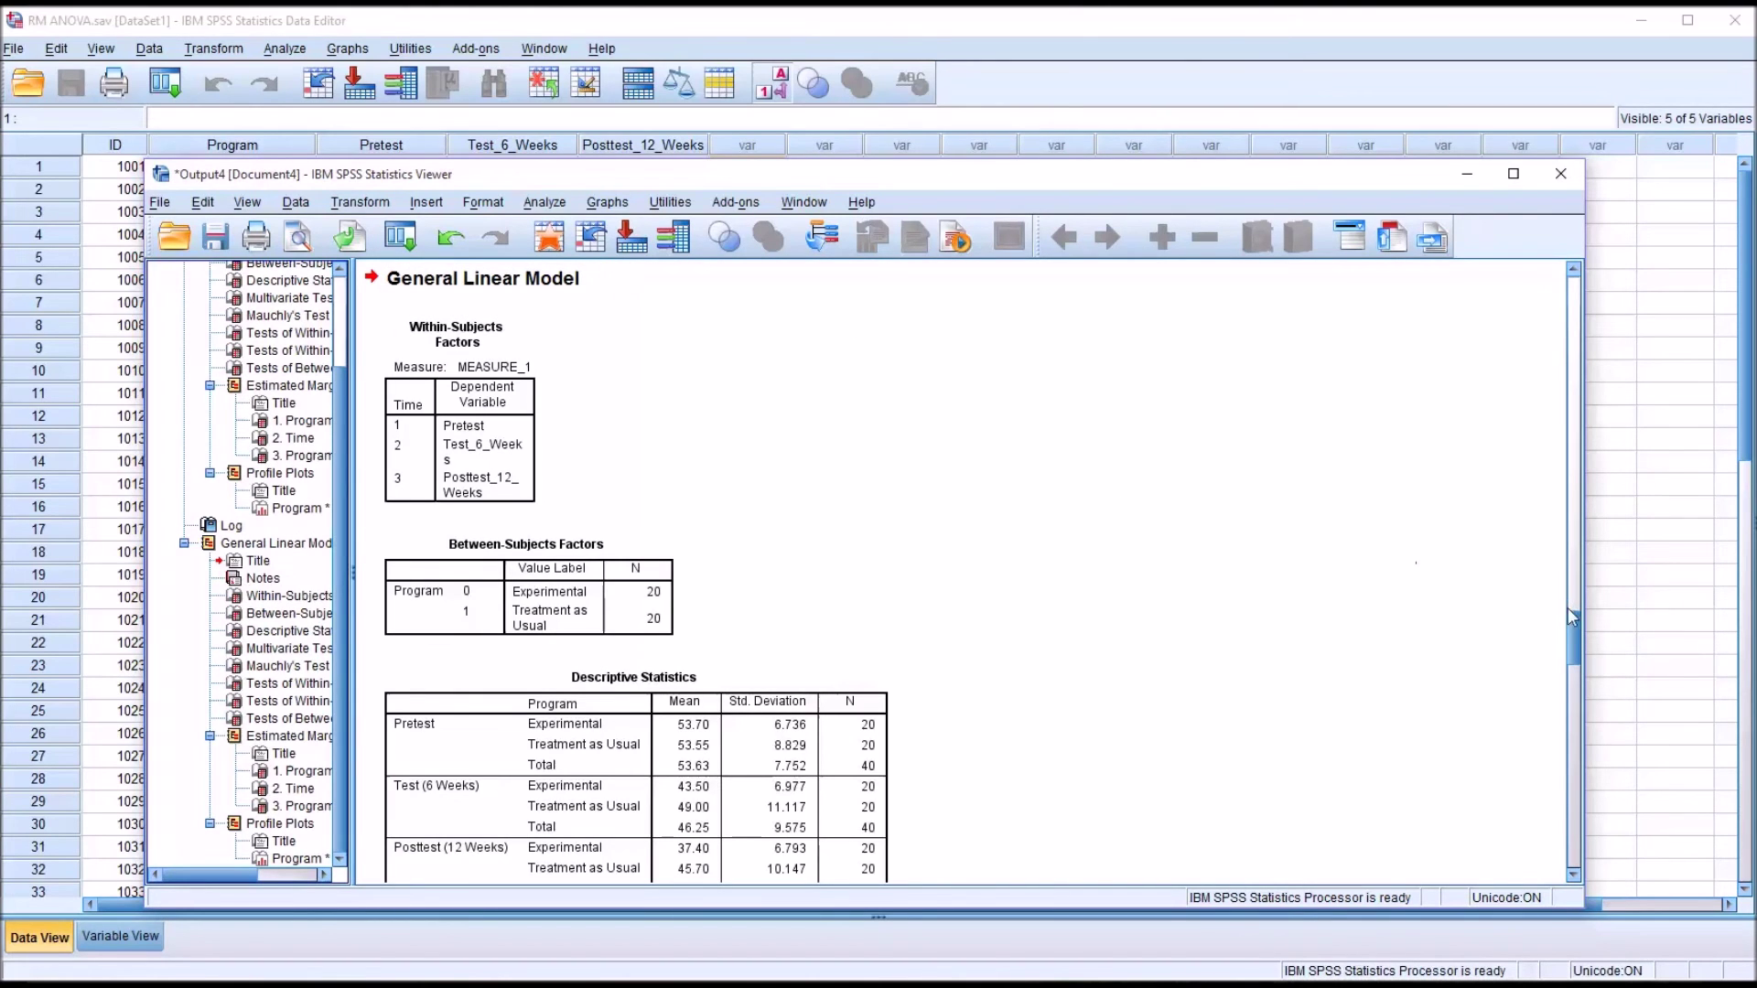
pyautogui.moveTo(1571, 618); pyautogui.dragTo(1572, 833)
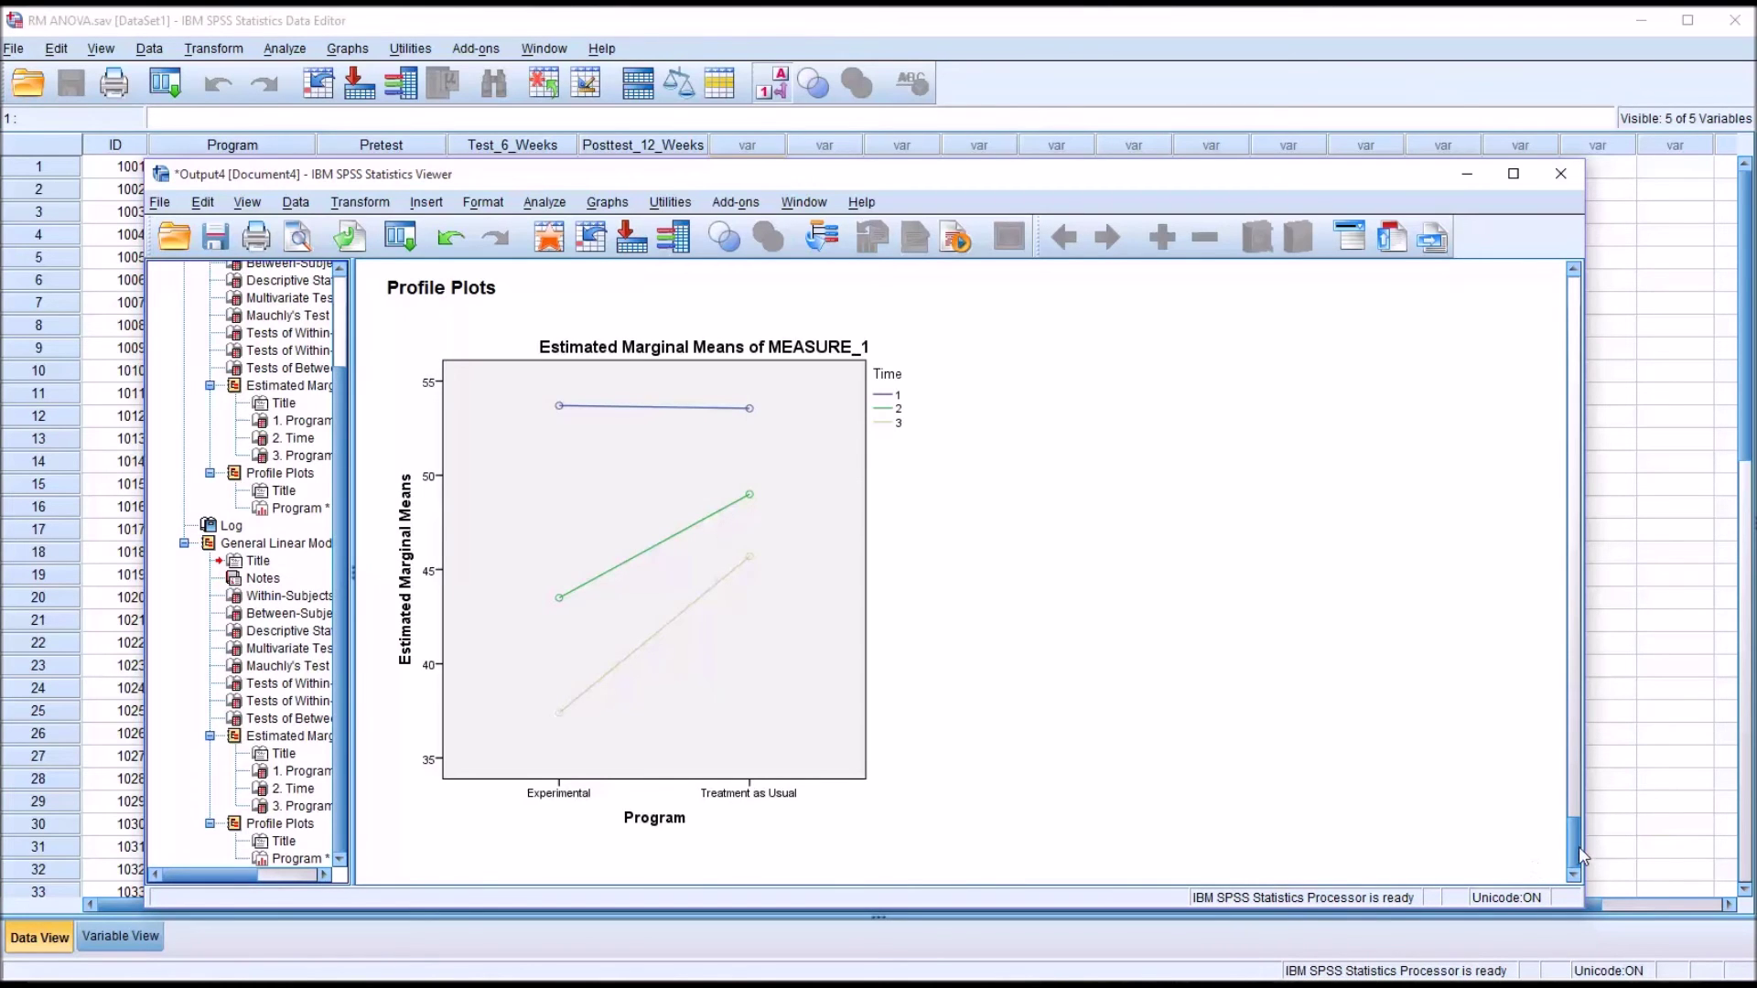
pyautogui.moveTo(1577, 856); pyautogui.dragTo(1581, 595)
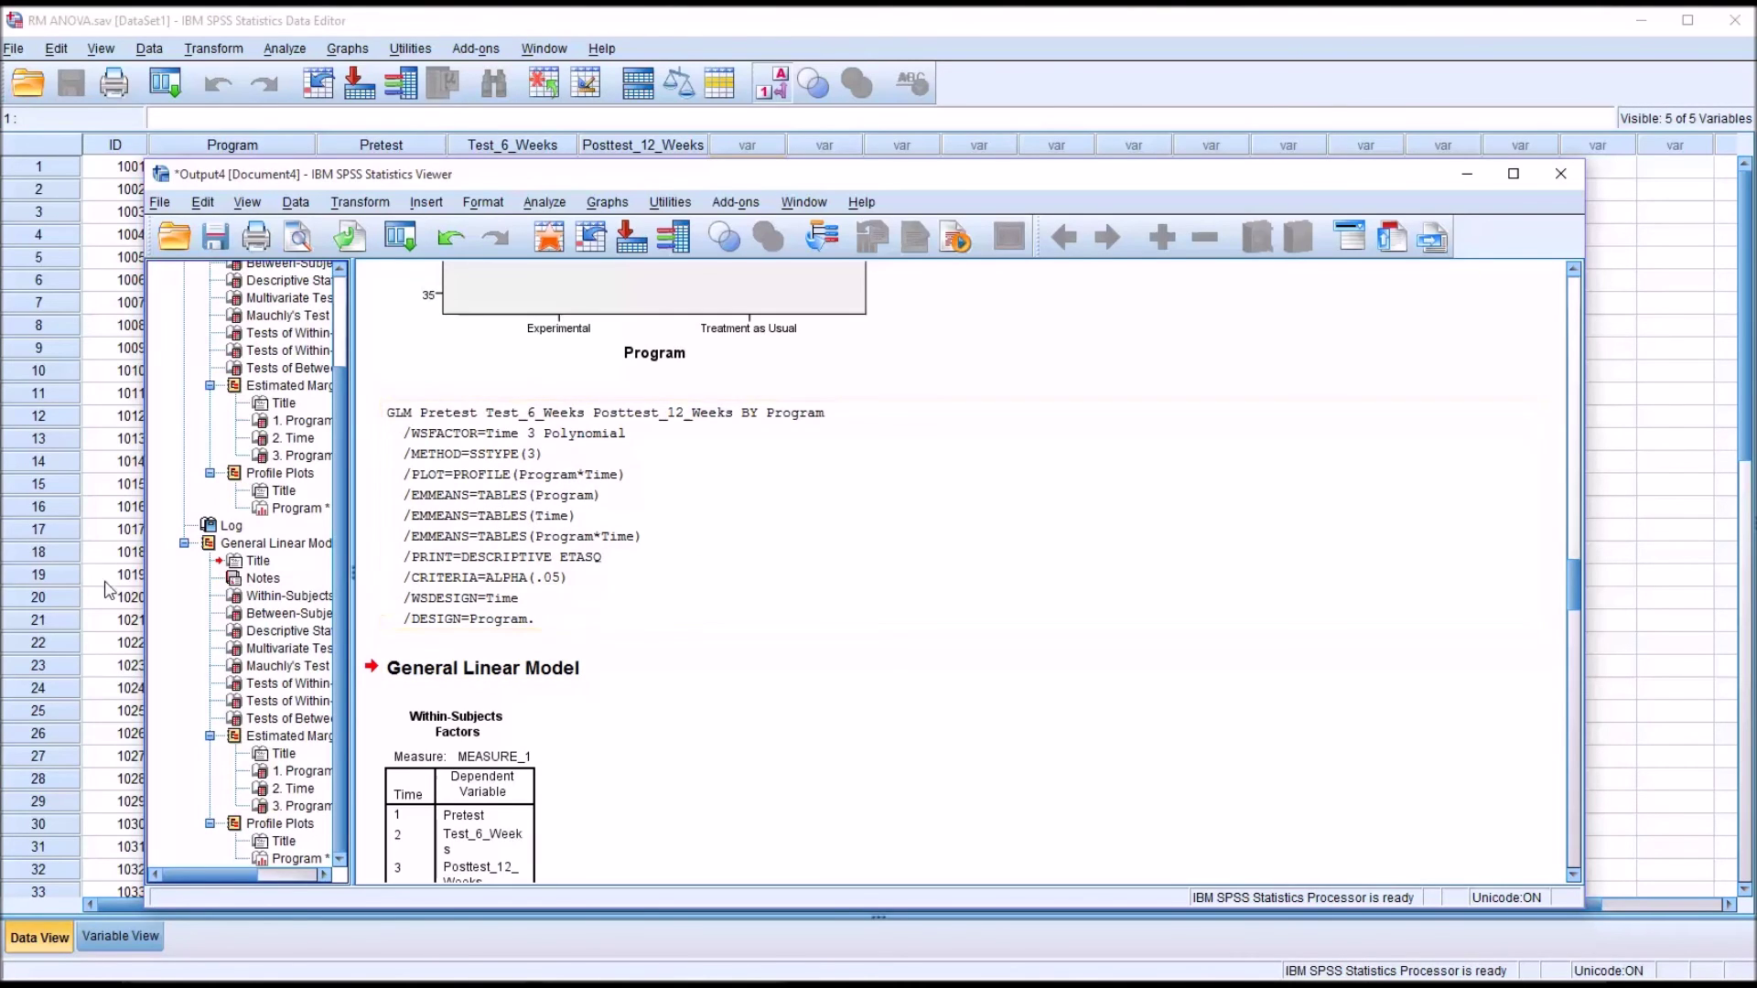
pyautogui.press('super+e')
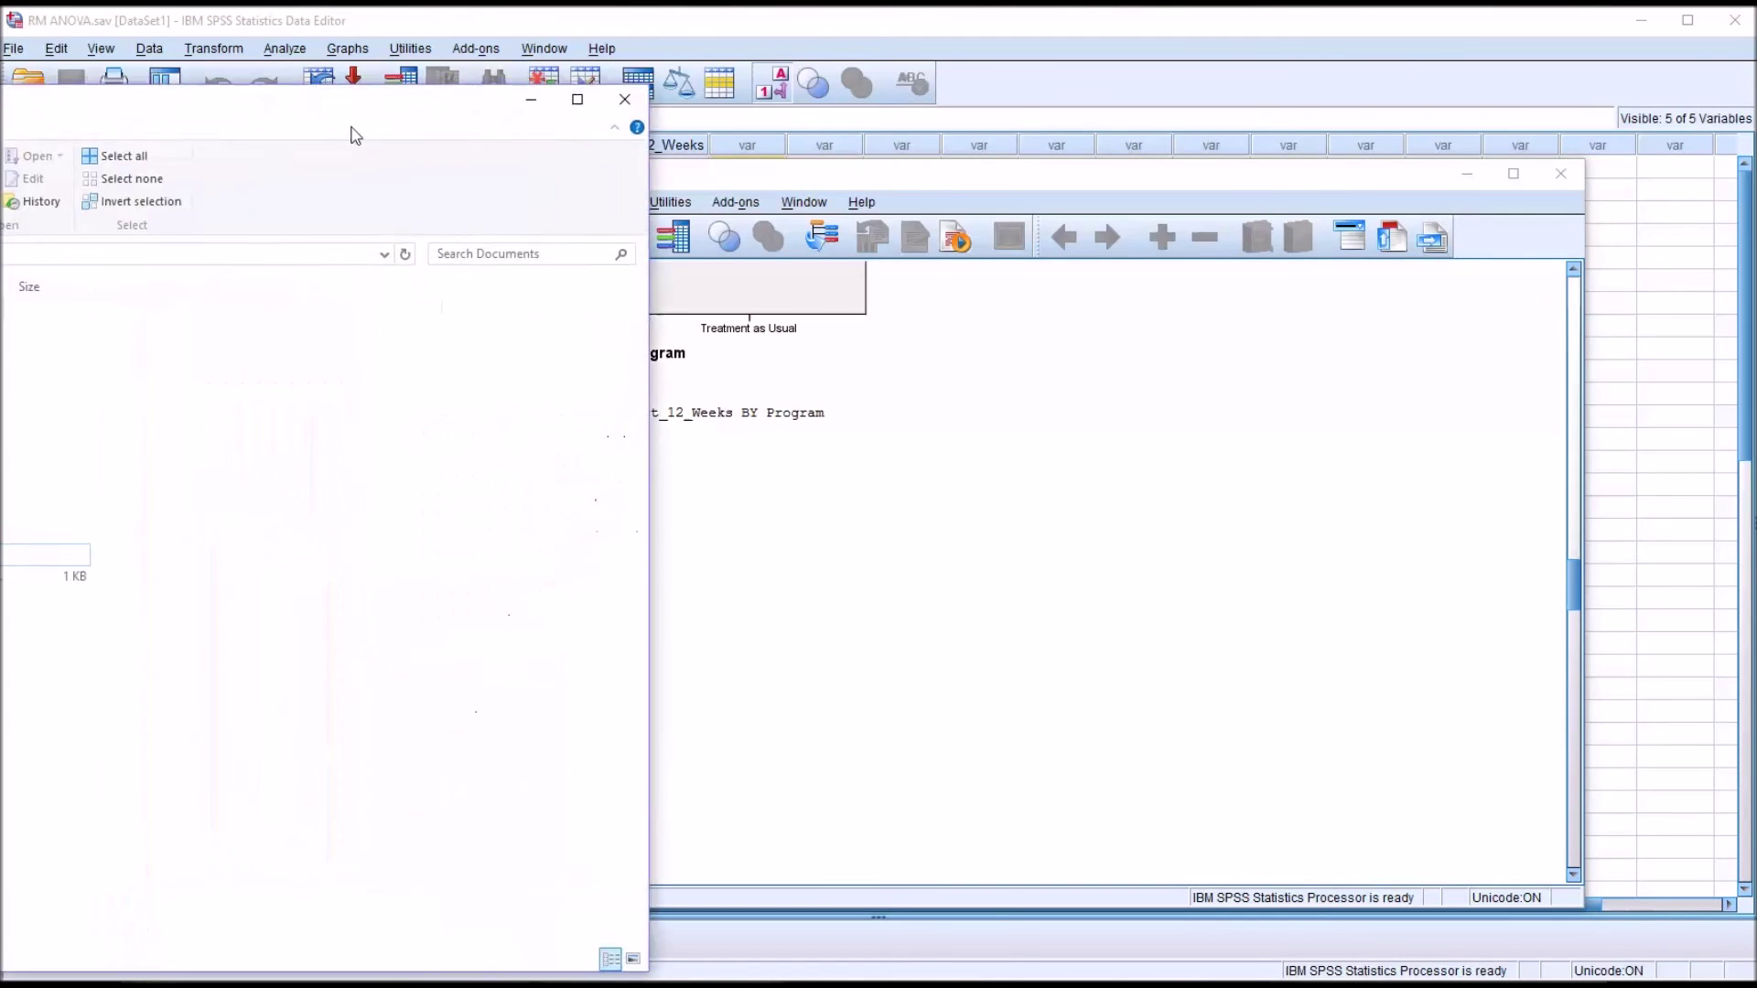
# Open Syntax_RM_ANOVA.sps from the Documents folder in Notepad as plain text
pyautogui.moveTo(1044, 175); pyautogui.dragTo(1160, 144)
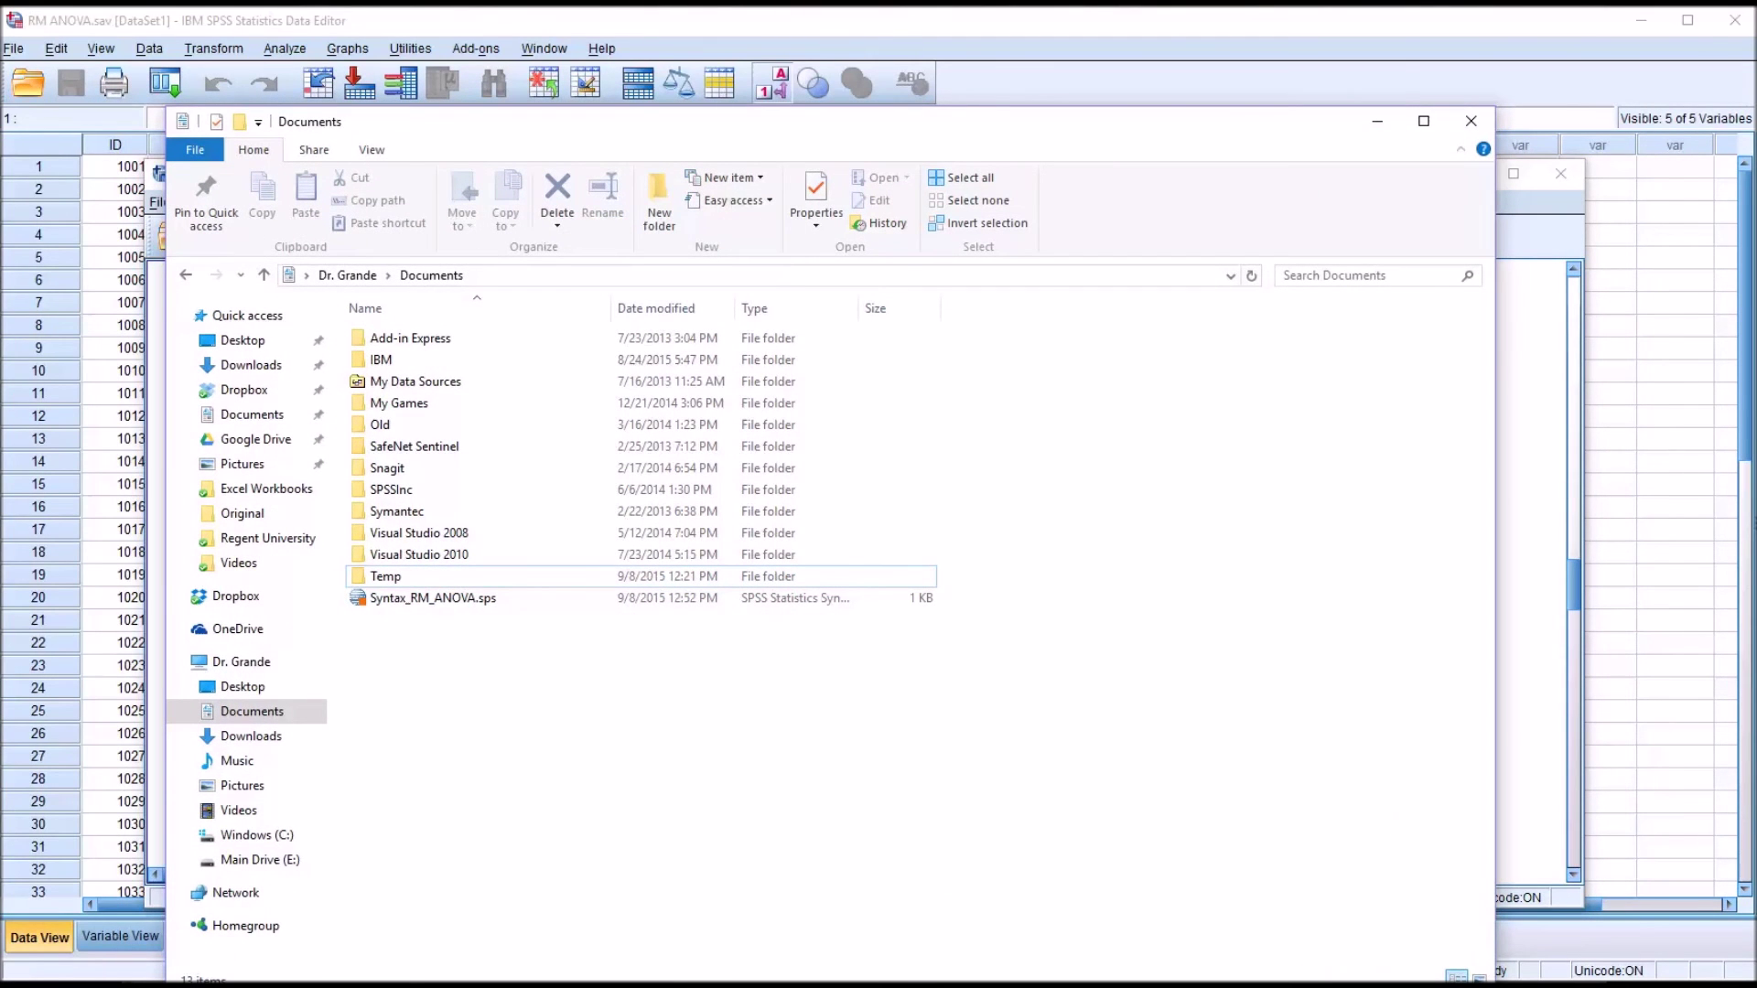
pyautogui.moveTo(1084, 147); pyautogui.dragTo(1128, 92)
pyautogui.click(443, 554)
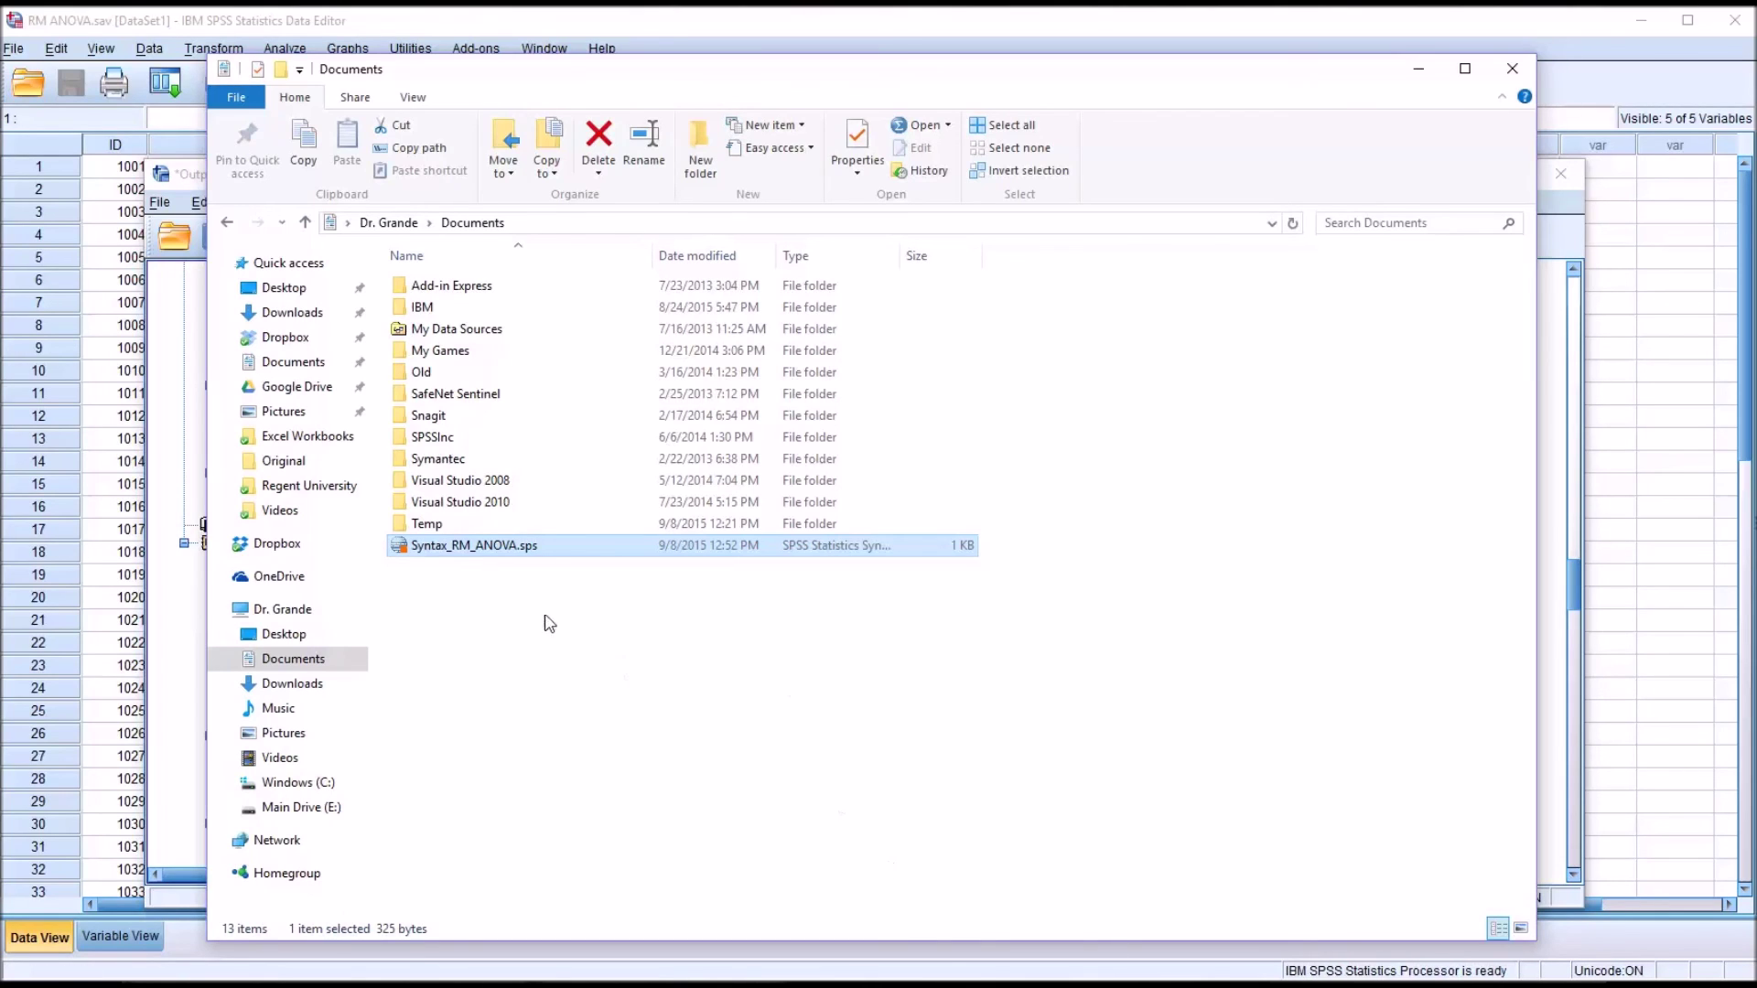
pyautogui.rightClick(453, 552)
pyautogui.moveTo(515, 594)
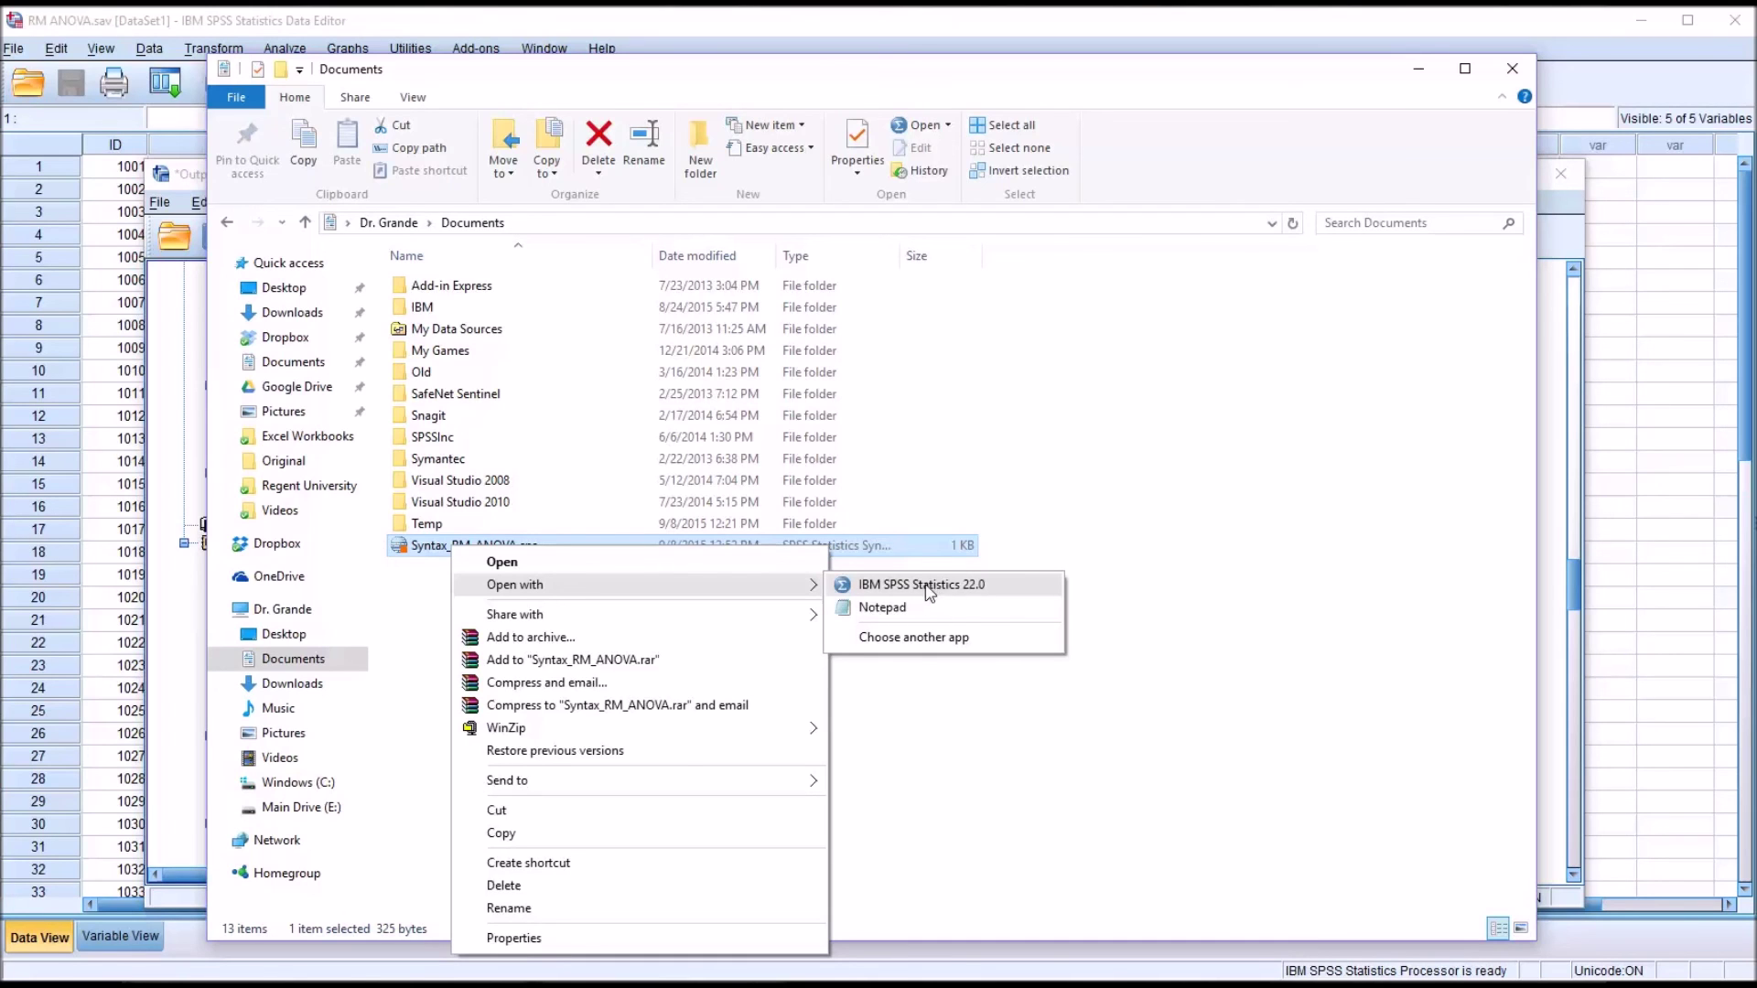
pyautogui.click(884, 608)
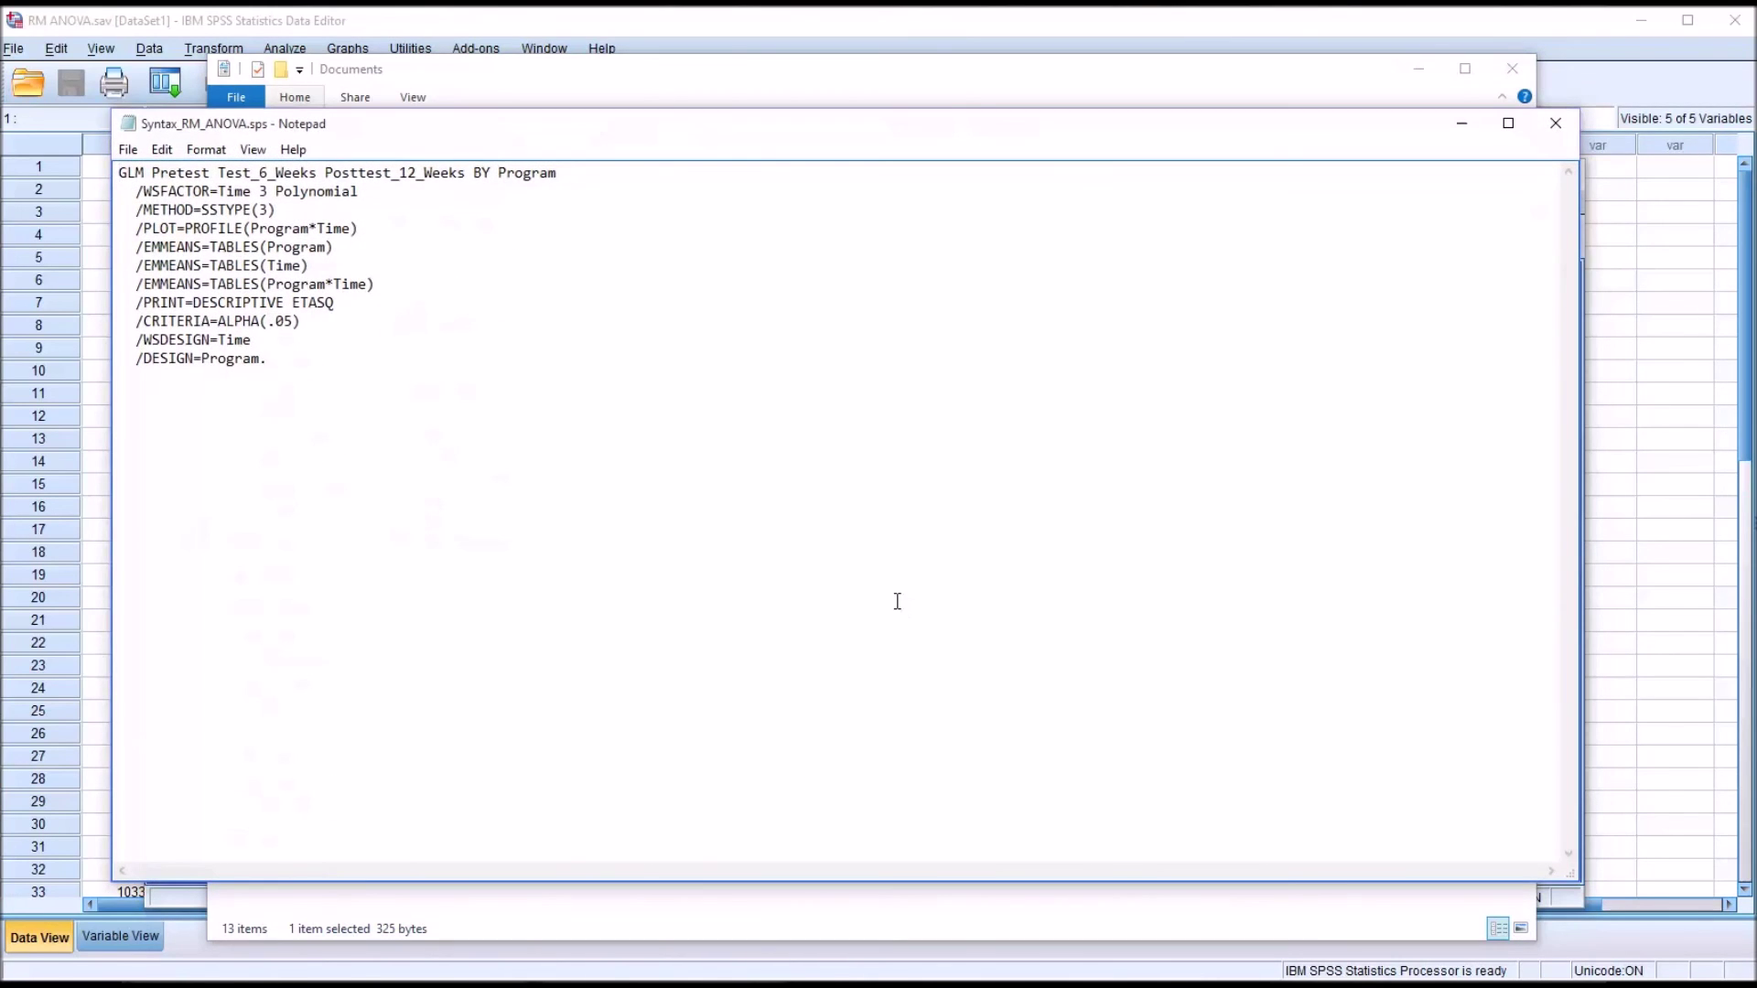